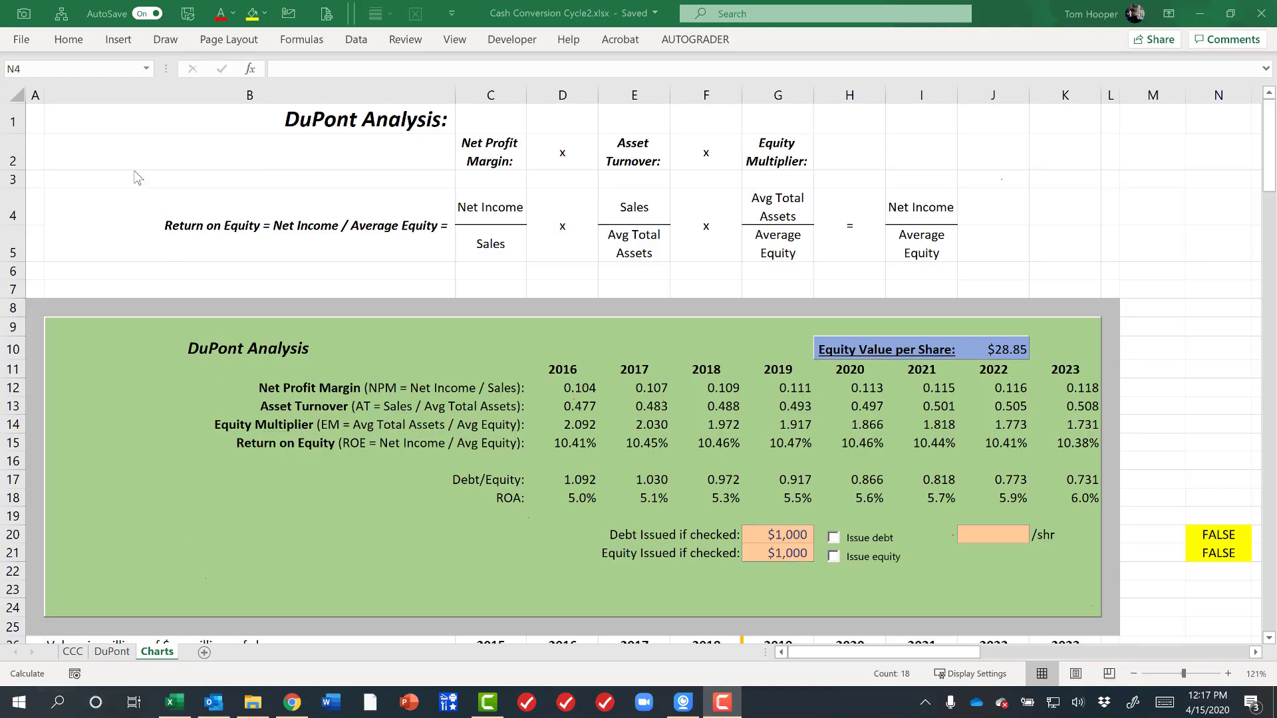
# Step: Hide rows 1 through 7 of the Charts sheet
pyautogui.click(13, 123)
pyautogui.moveTo(10, 126); pyautogui.dragTo(2, 292)
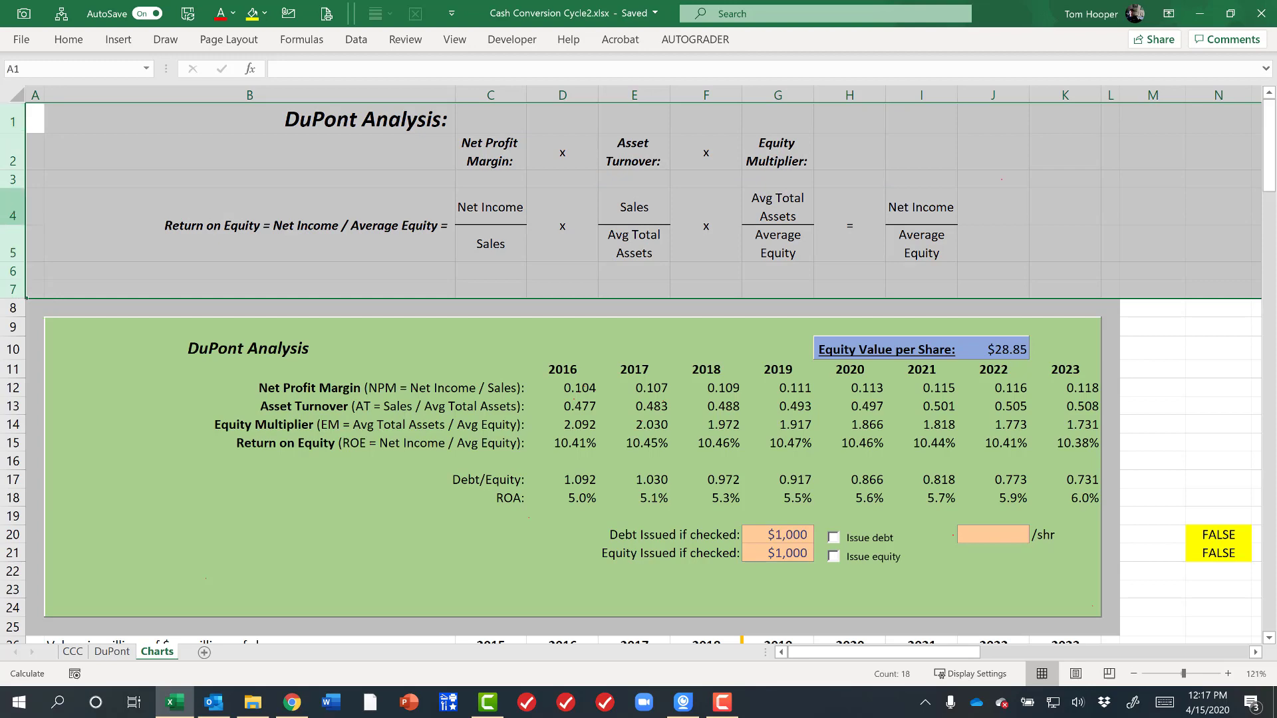
pyautogui.rightClick(10, 213)
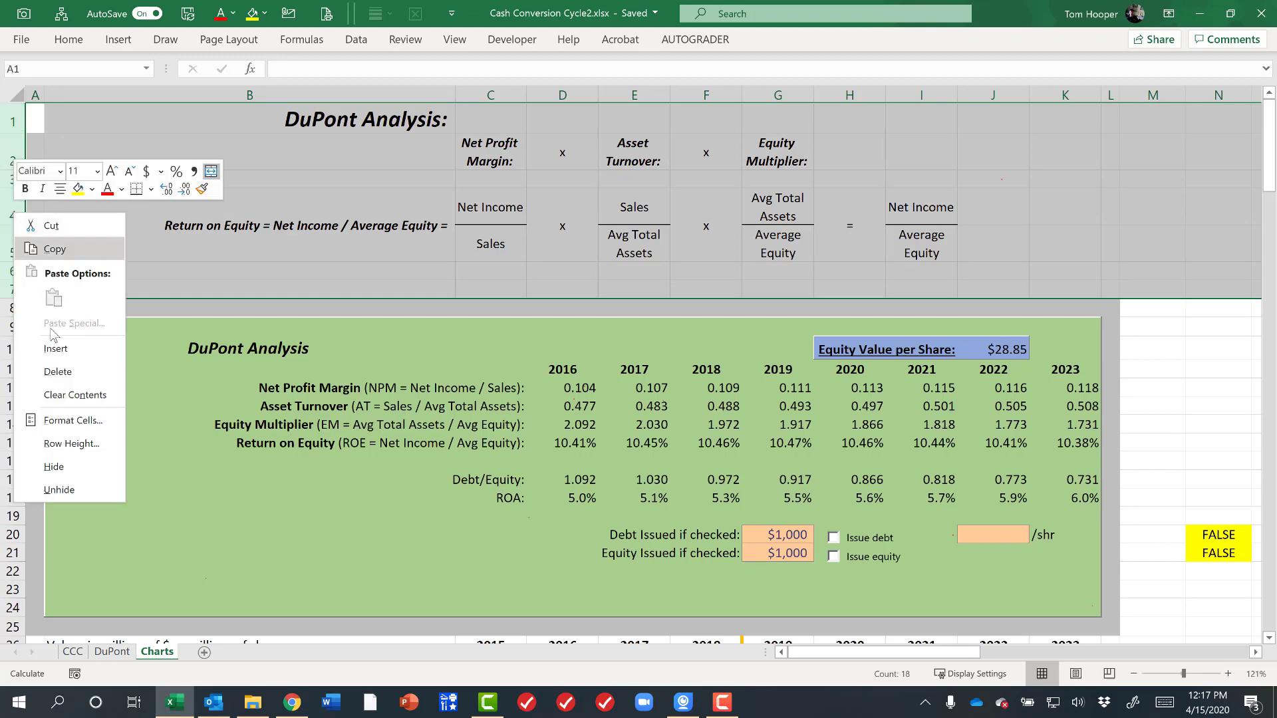
pyautogui.click(91, 467)
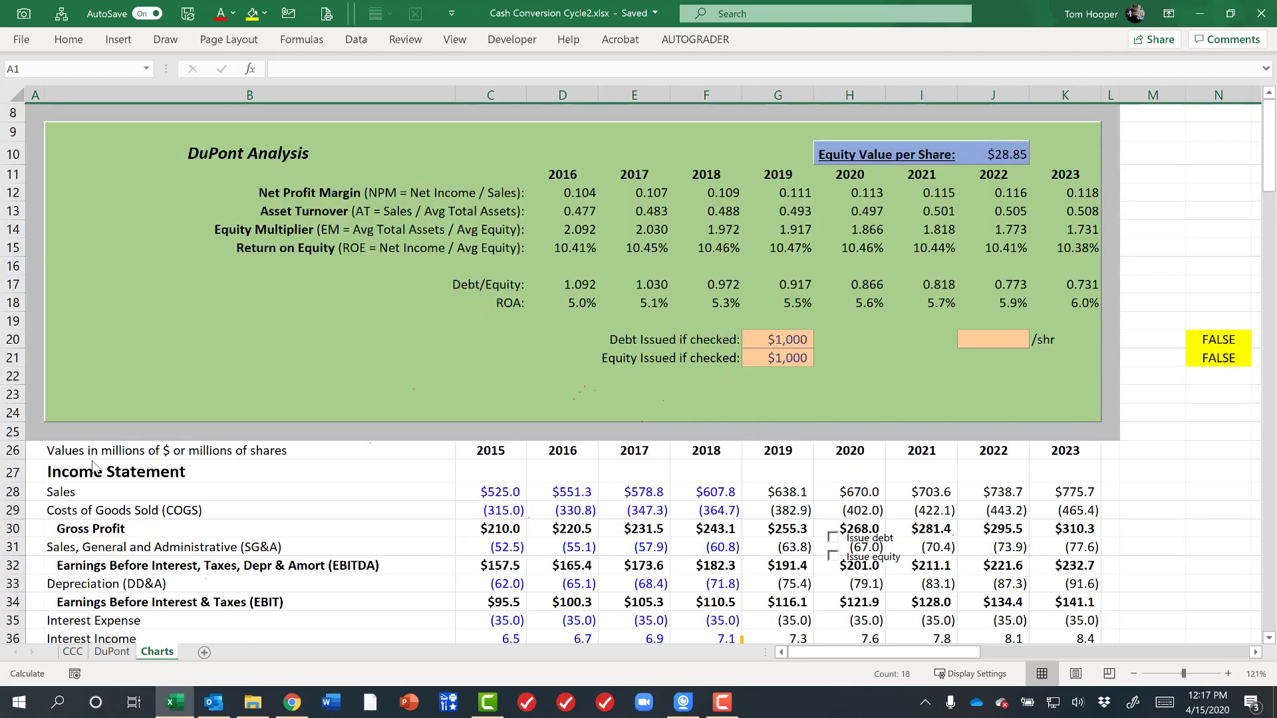
# Step: Insert an empty 2-D line chart with markers over the DuPont Analysis area
pyautogui.press('Down')
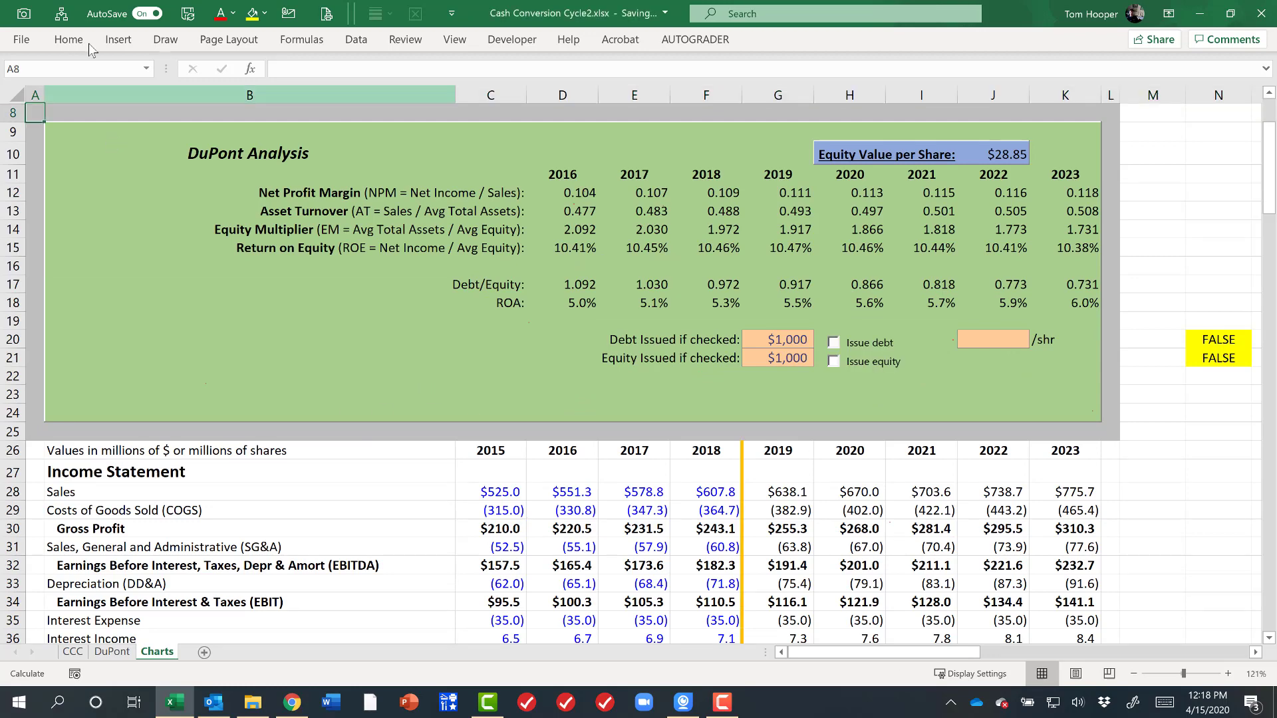
pyautogui.click(118, 40)
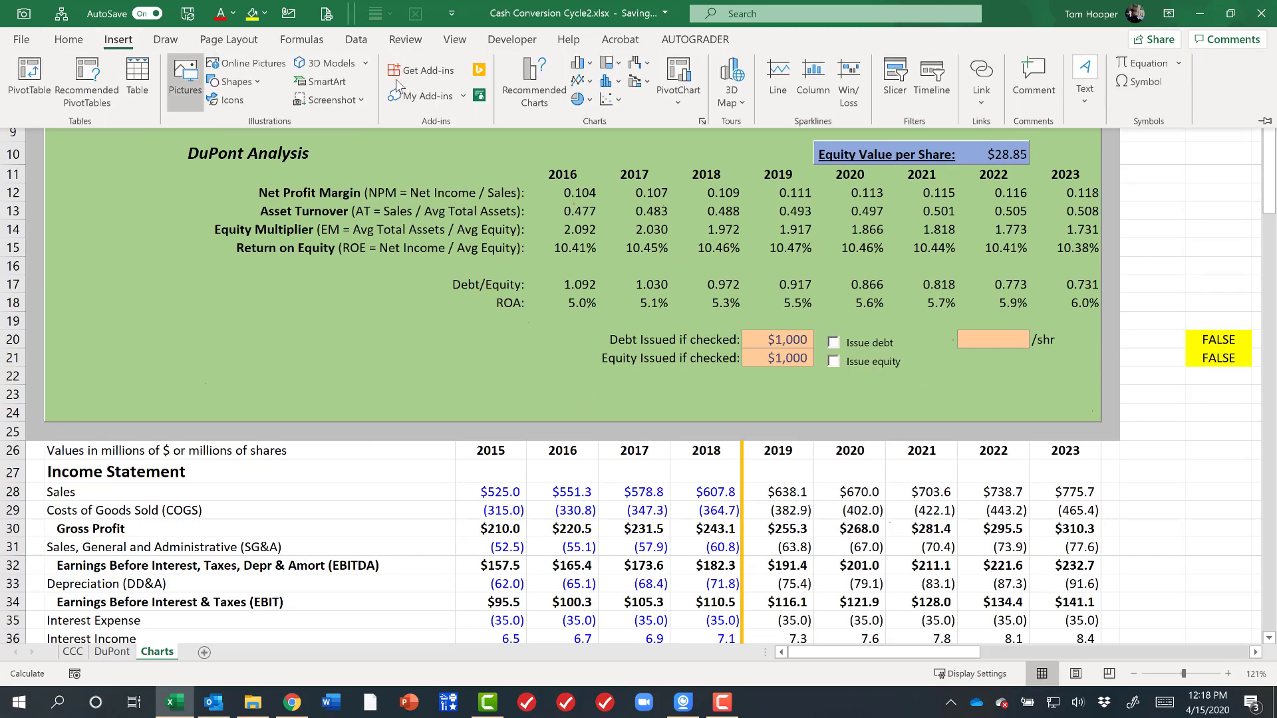
pyautogui.click(583, 80)
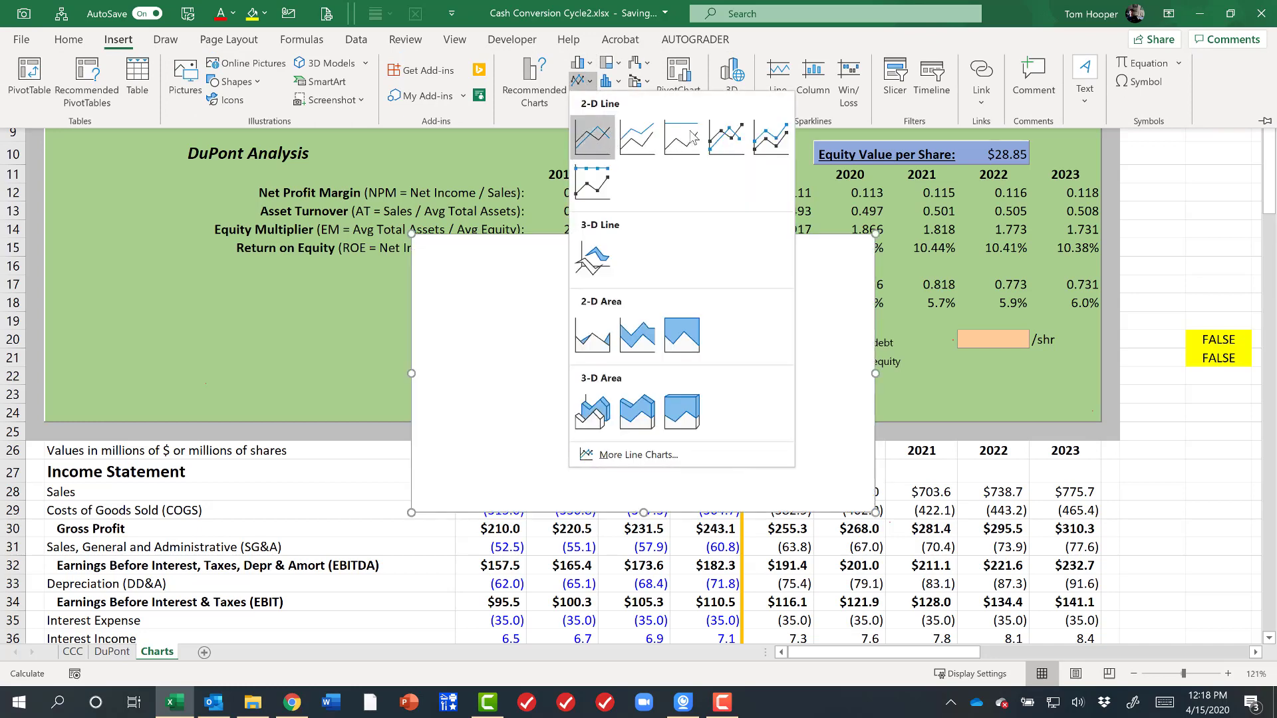
pyautogui.click(725, 139)
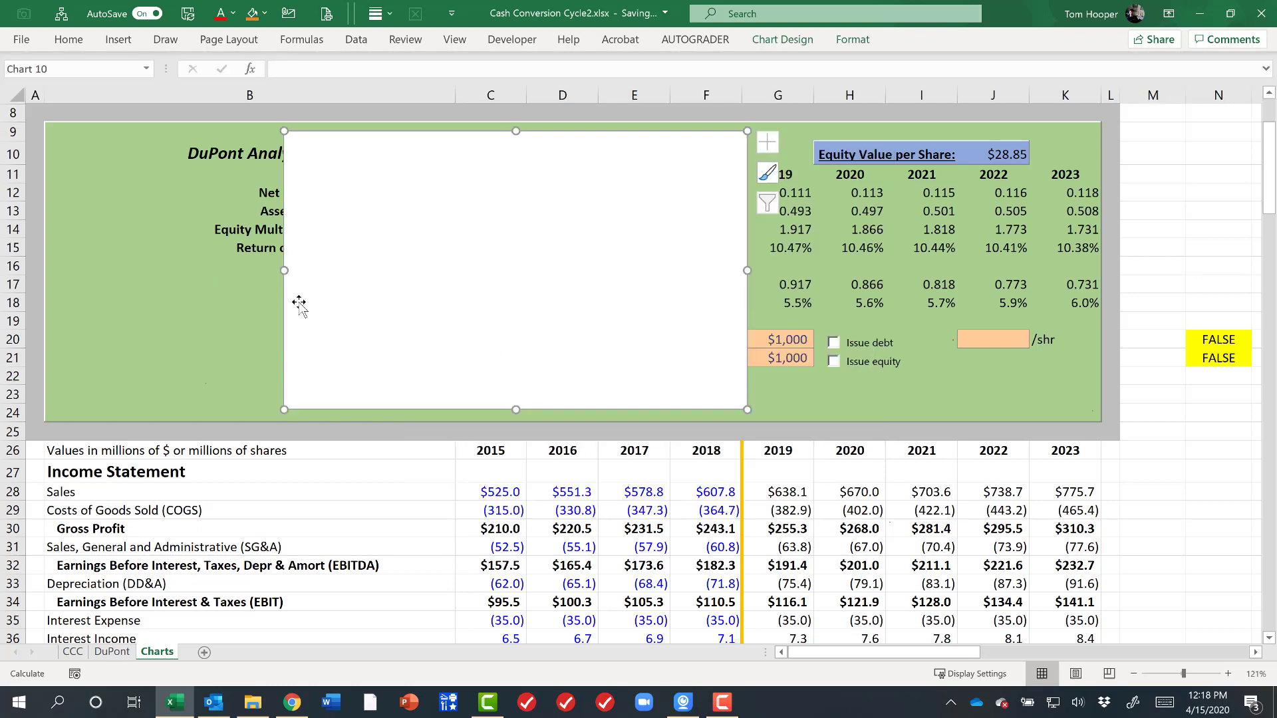
# Step: Add a data series to the chart with values from C28:K28 and its name taken from the Sales label in B28
pyautogui.rightClick(703, 299)
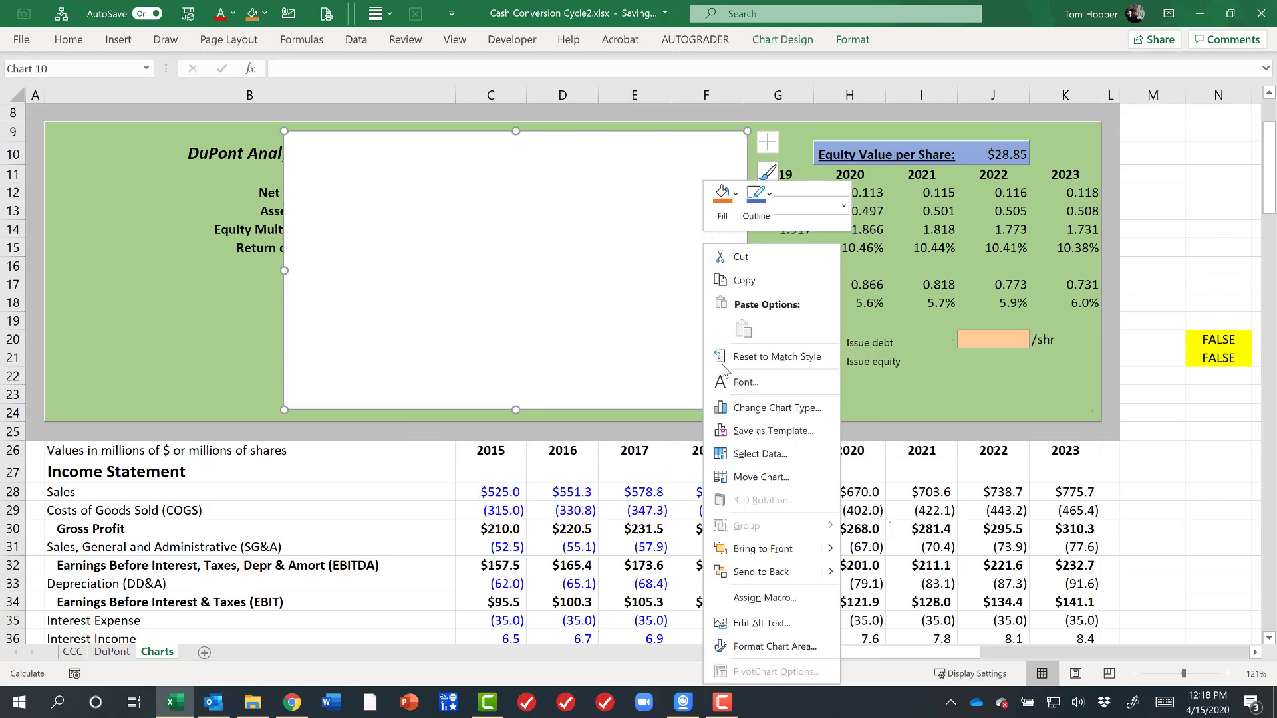
pyautogui.click(749, 456)
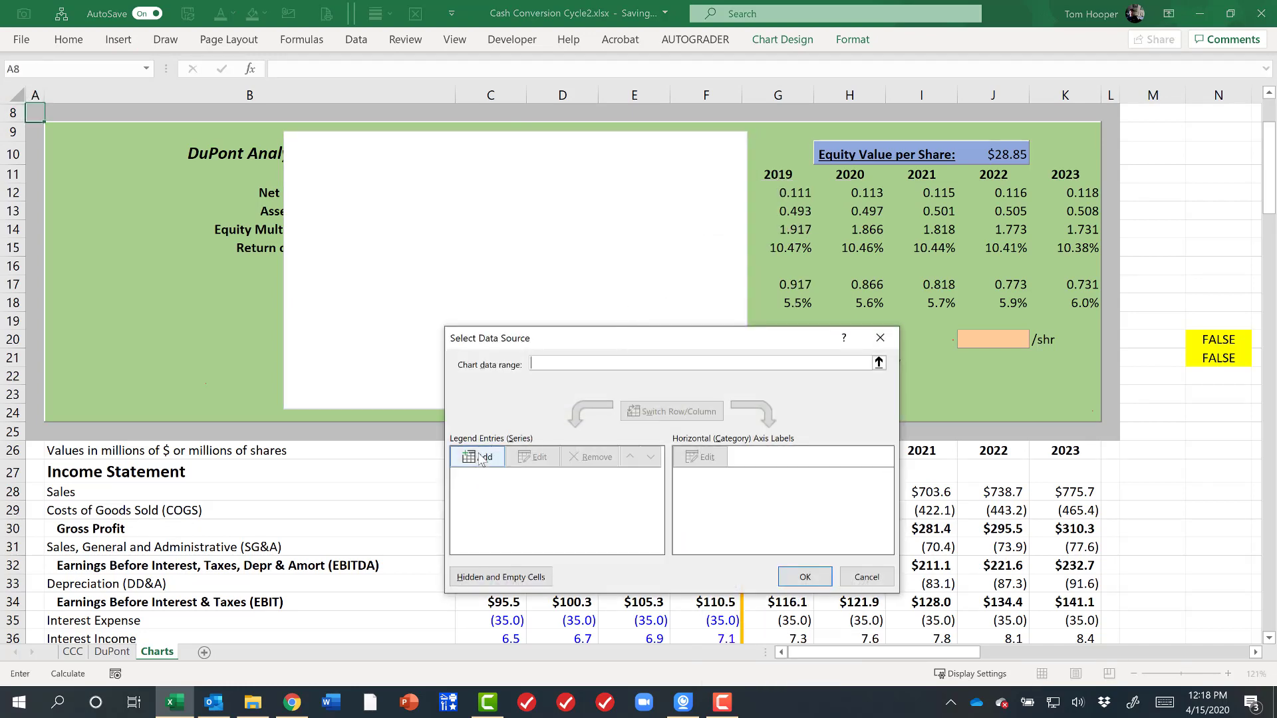
pyautogui.click(486, 457)
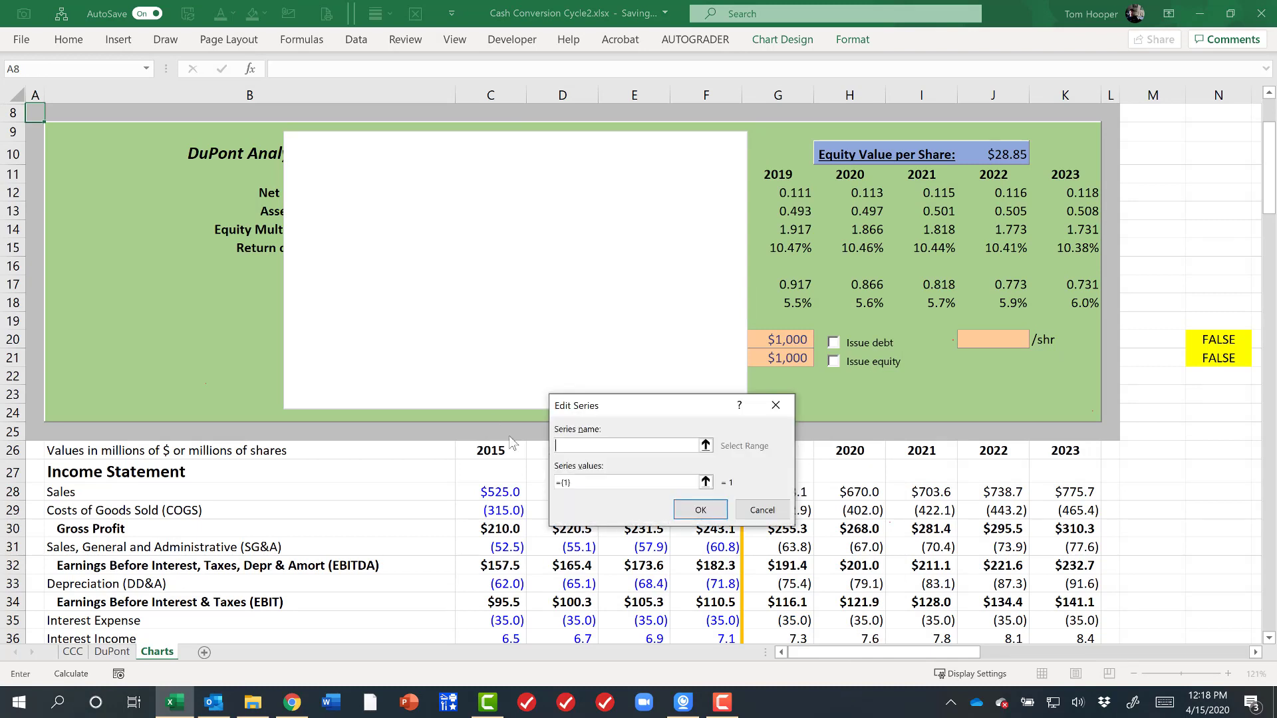
pyautogui.click(586, 483)
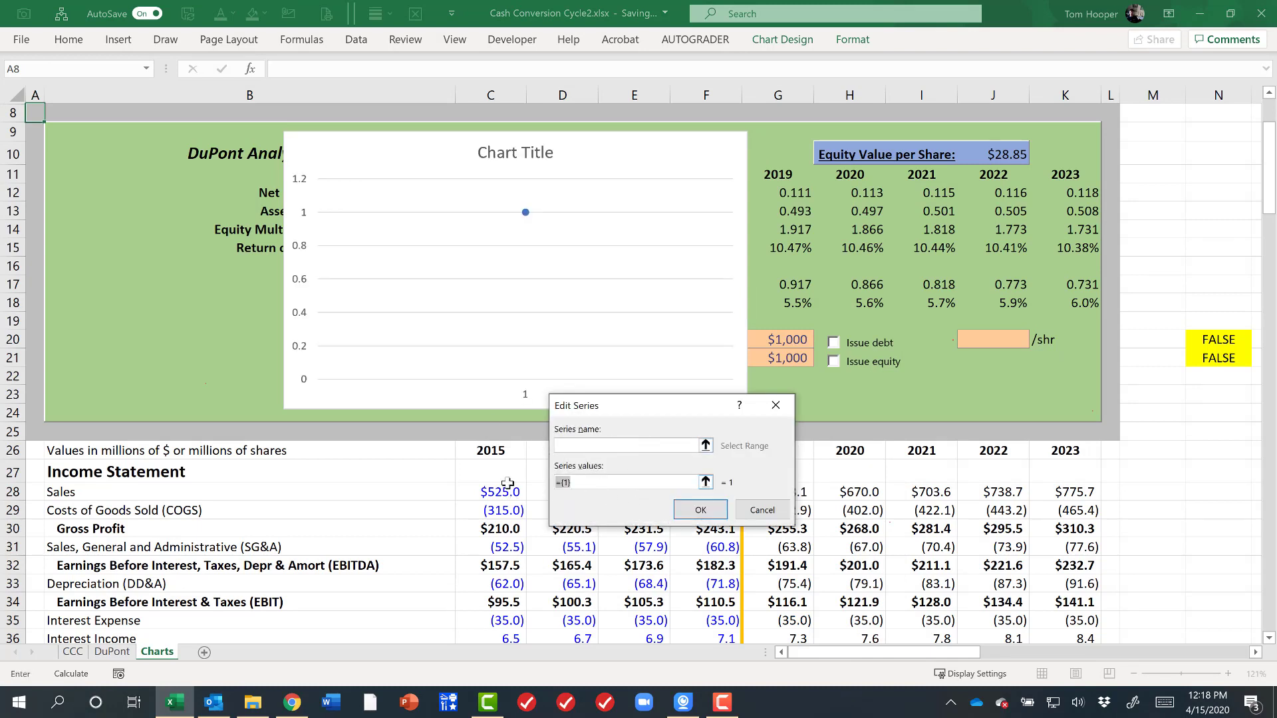
pyautogui.press('BackSpace')
pyautogui.moveTo(492, 494); pyautogui.dragTo(1067, 494)
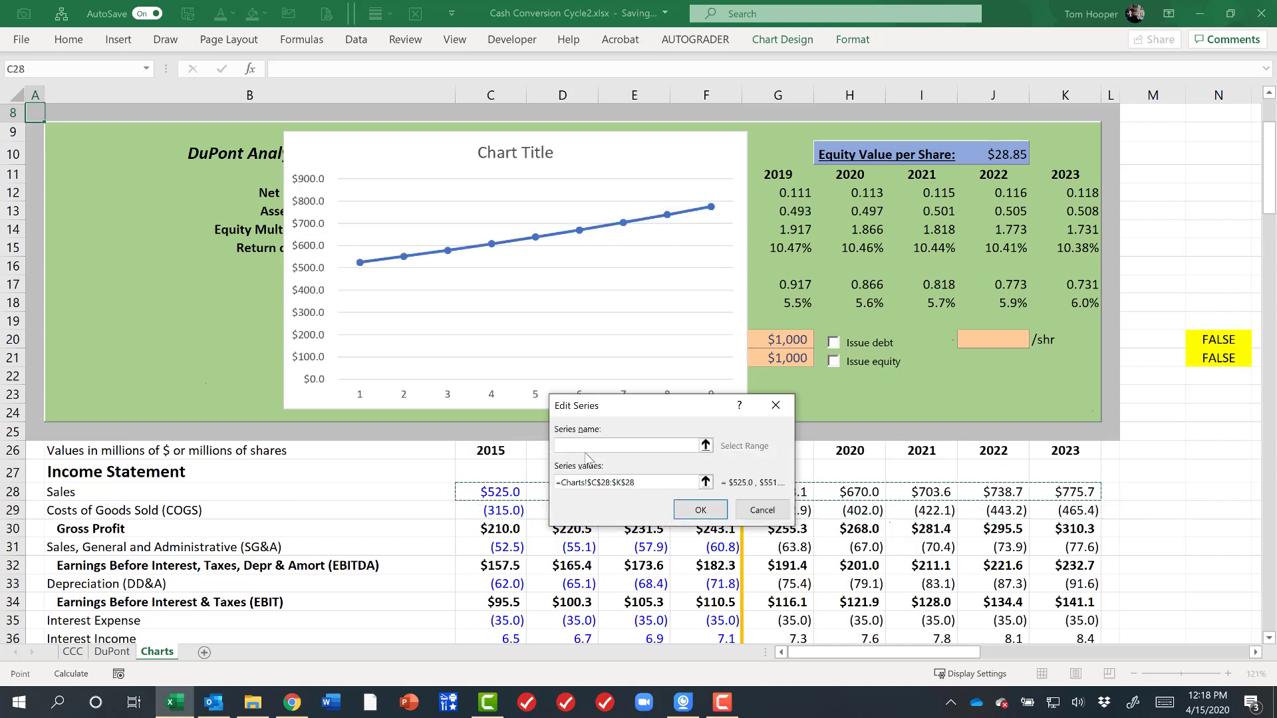
pyautogui.click(588, 448)
pyautogui.click(272, 494)
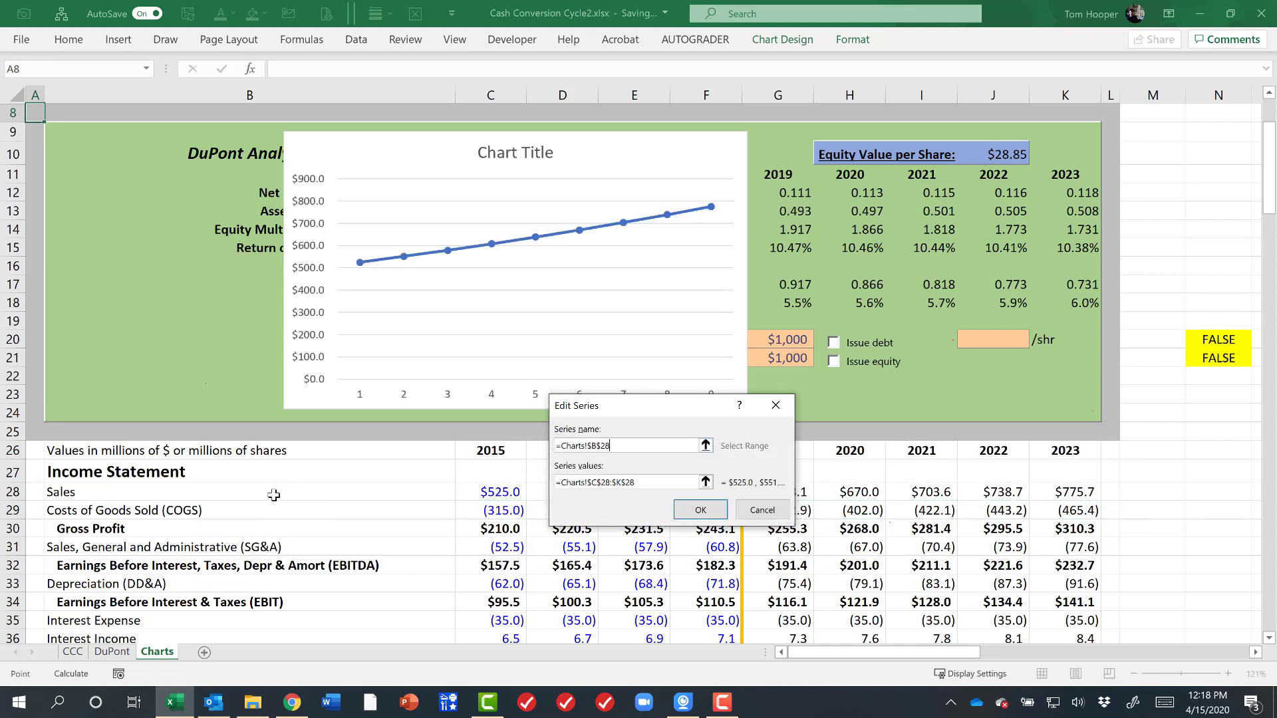
pyautogui.click(711, 515)
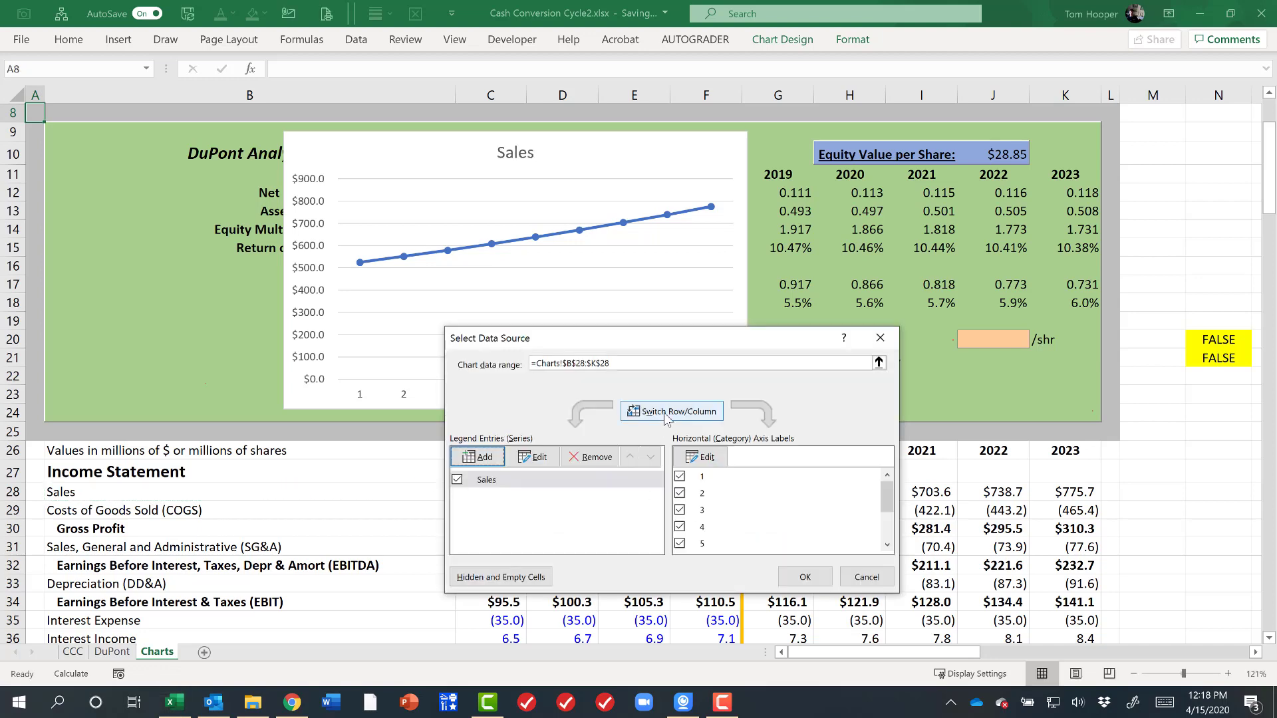
# Step: Set the chart's horizontal axis labels to the years in C26:K26 and accept the data source
pyautogui.click(704, 458)
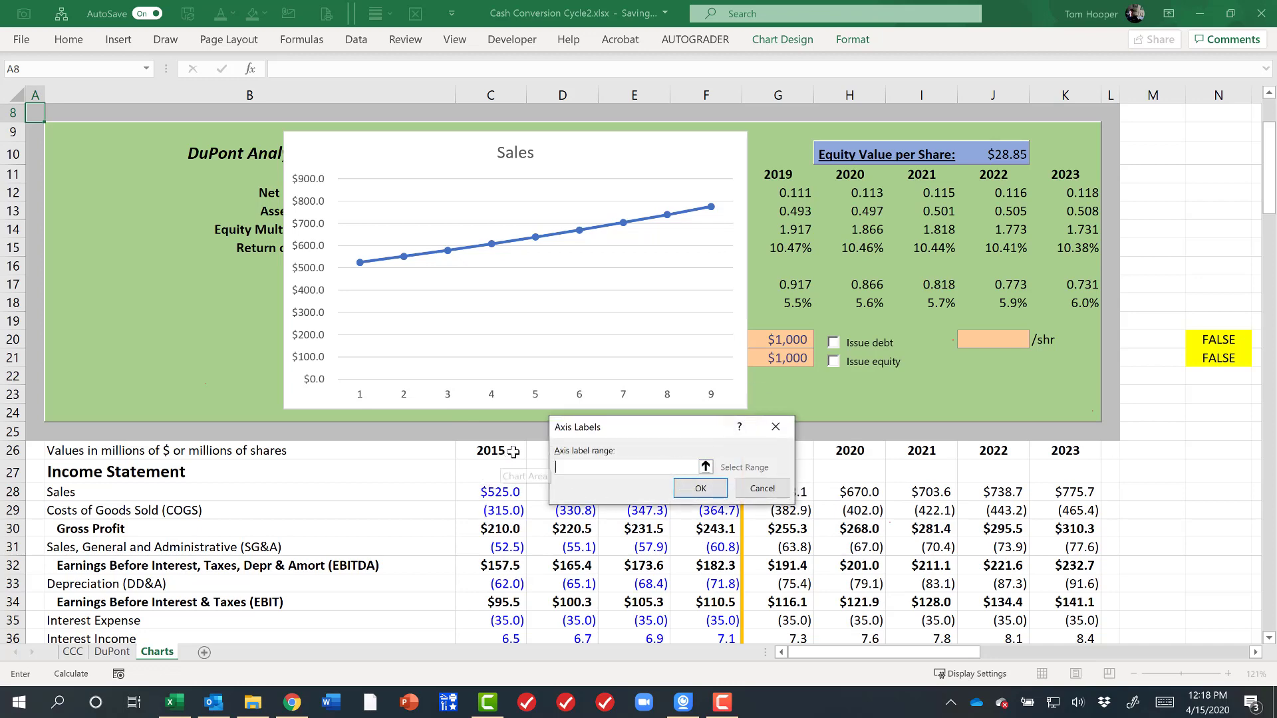
pyautogui.moveTo(493, 451); pyautogui.dragTo(1046, 454)
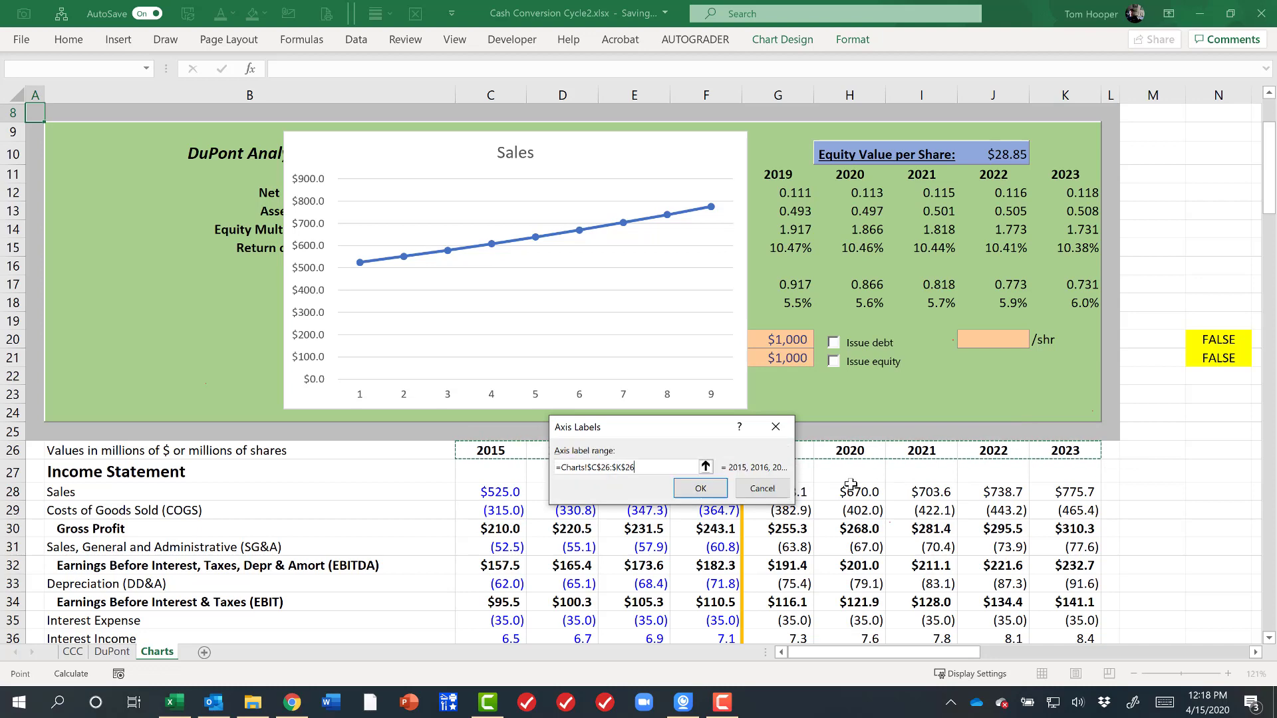
pyautogui.click(698, 489)
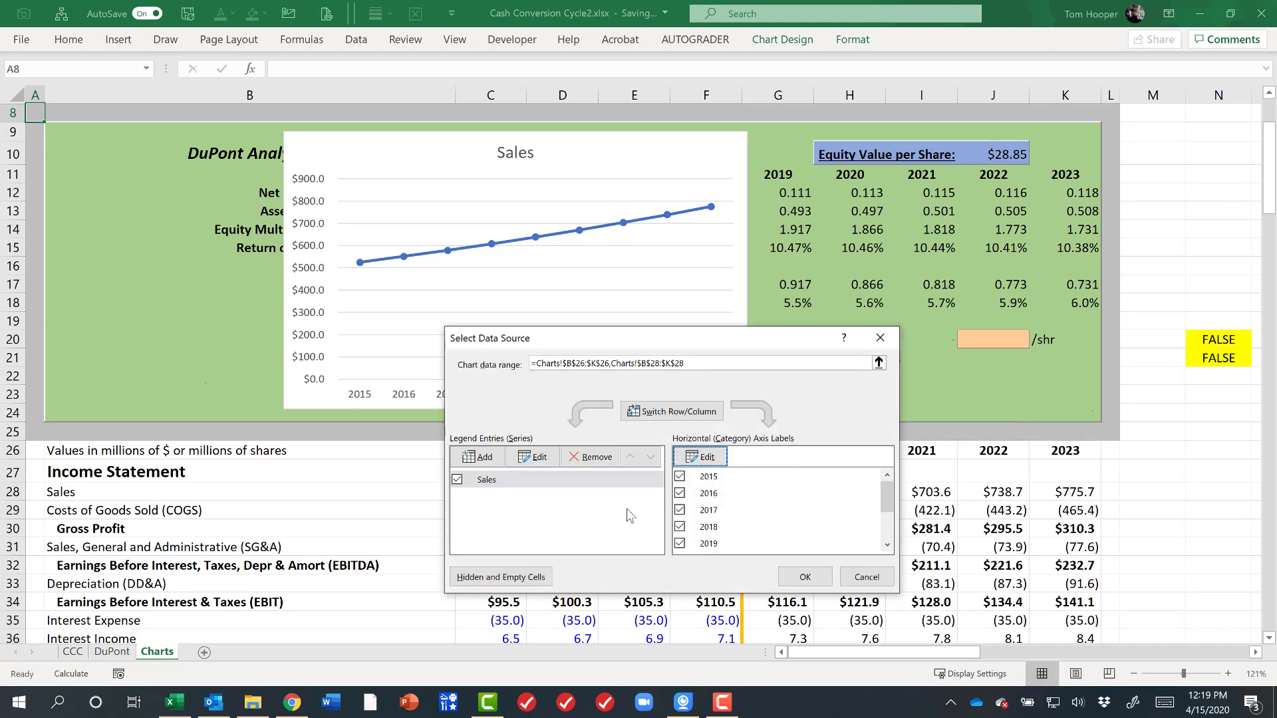
pyautogui.click(805, 577)
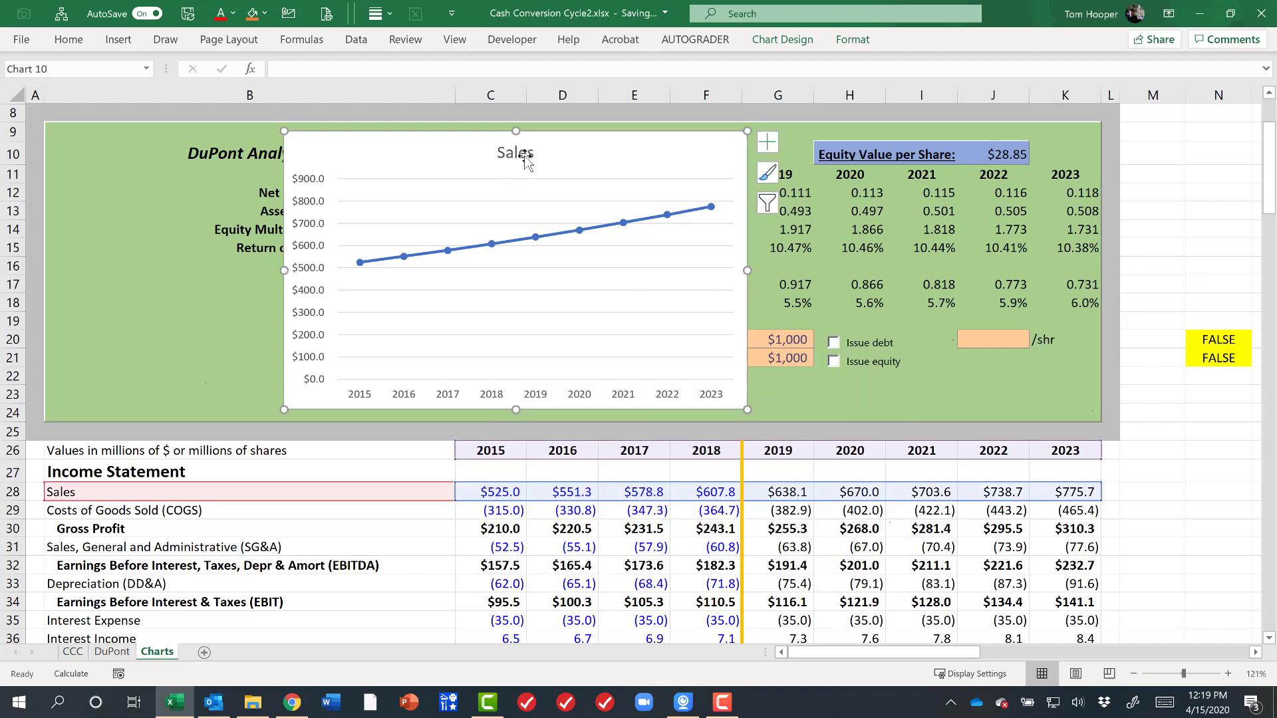
# Step: Add a legend to the Sales chart
pyautogui.click(776, 150)
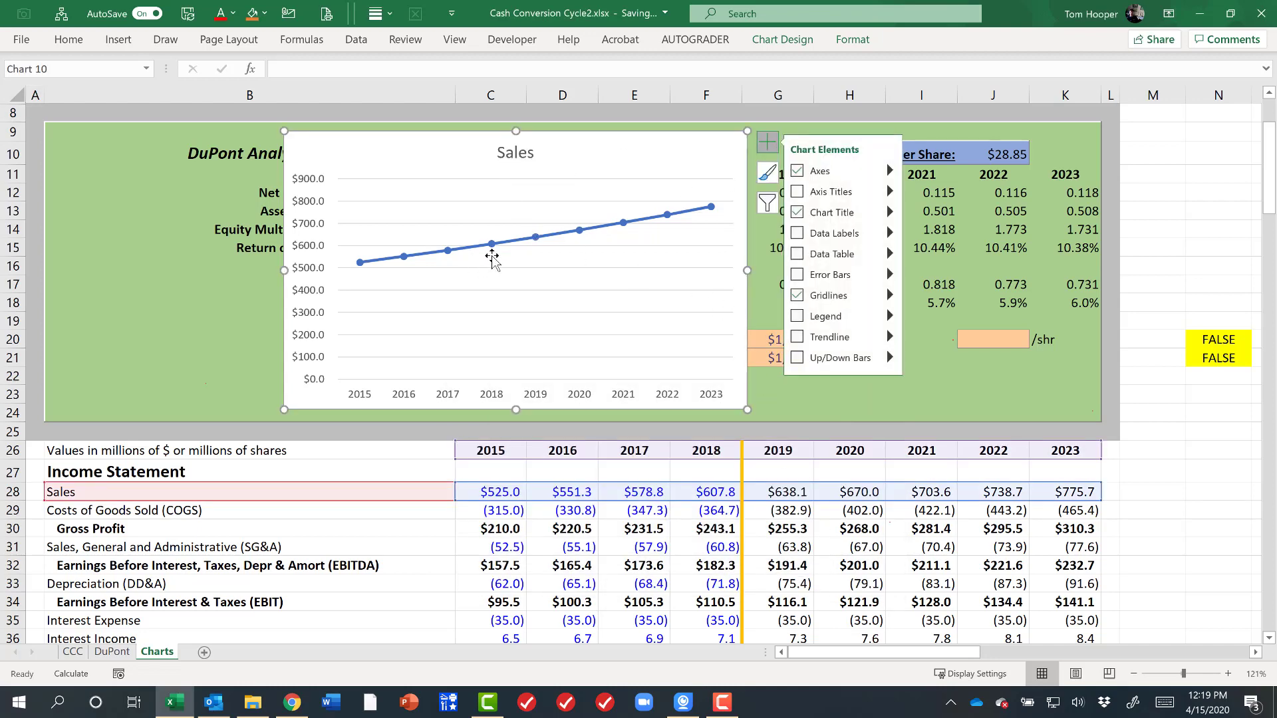
pyautogui.click(798, 320)
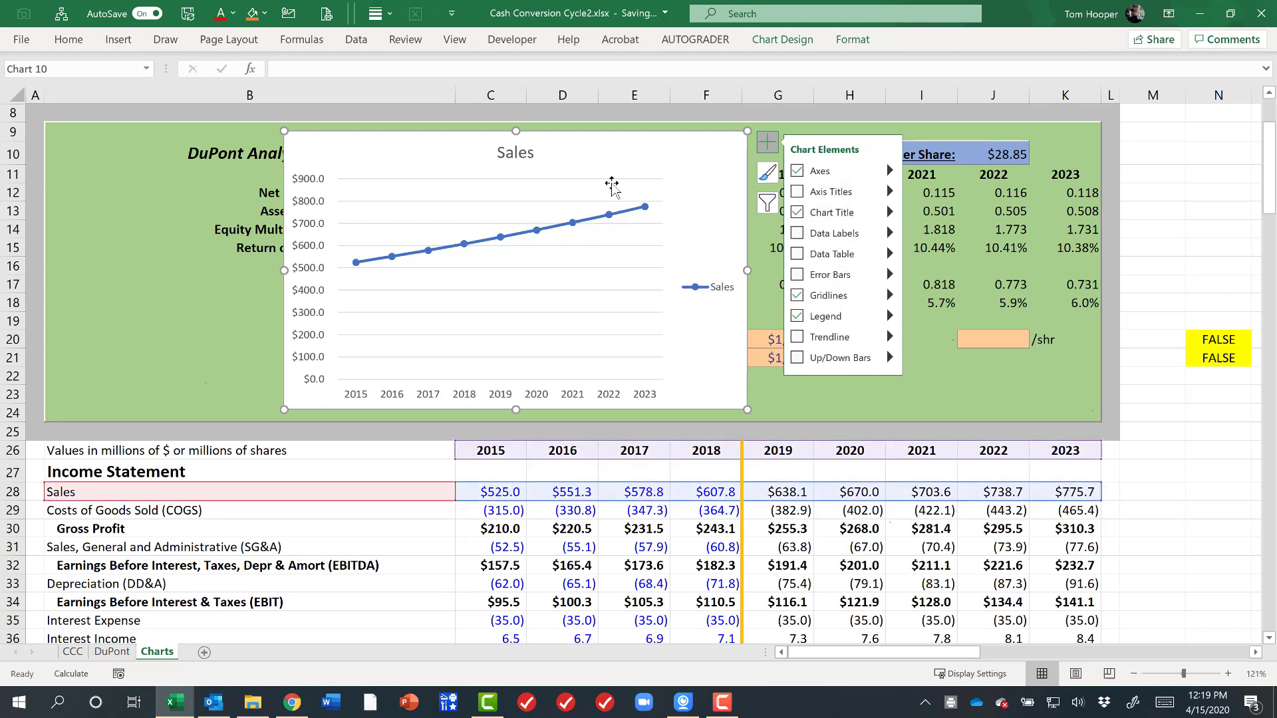
# Step: Title the chart "Breakdown of Sales" and move it over column B within the green area
pyautogui.click(529, 152)
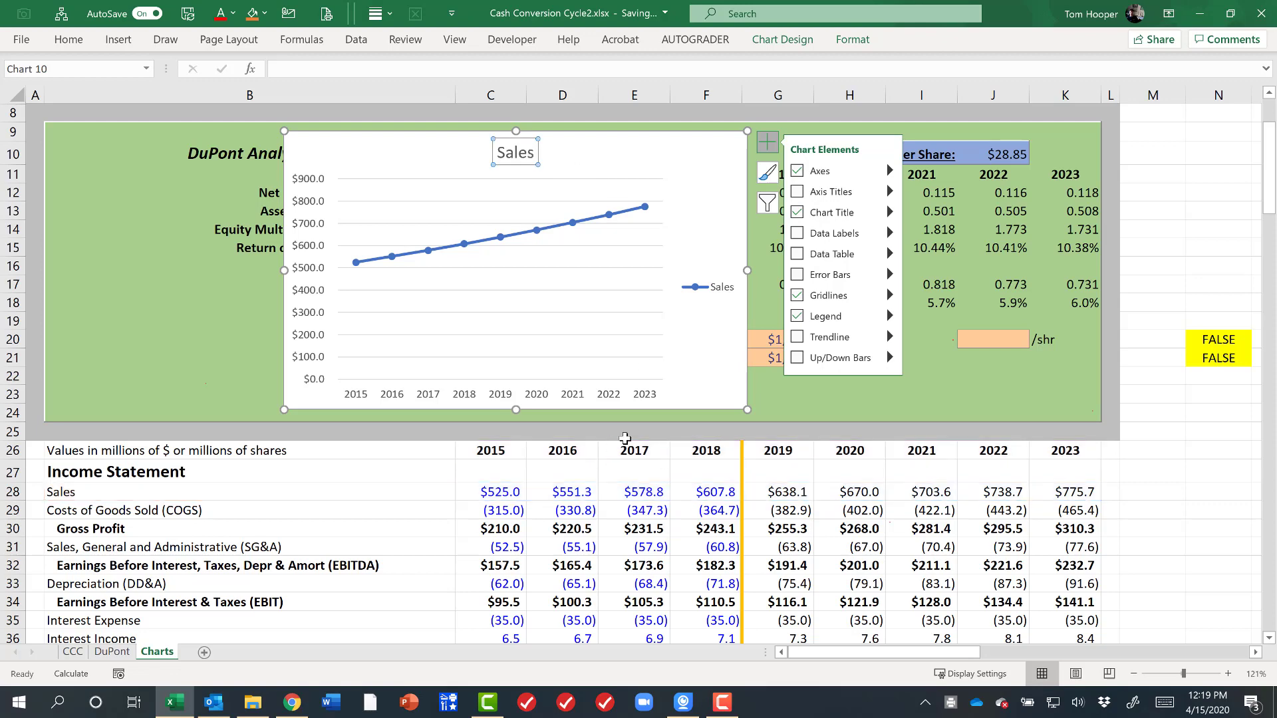
pyautogui.write('Breakdown of Sales')
pyautogui.press('Return')
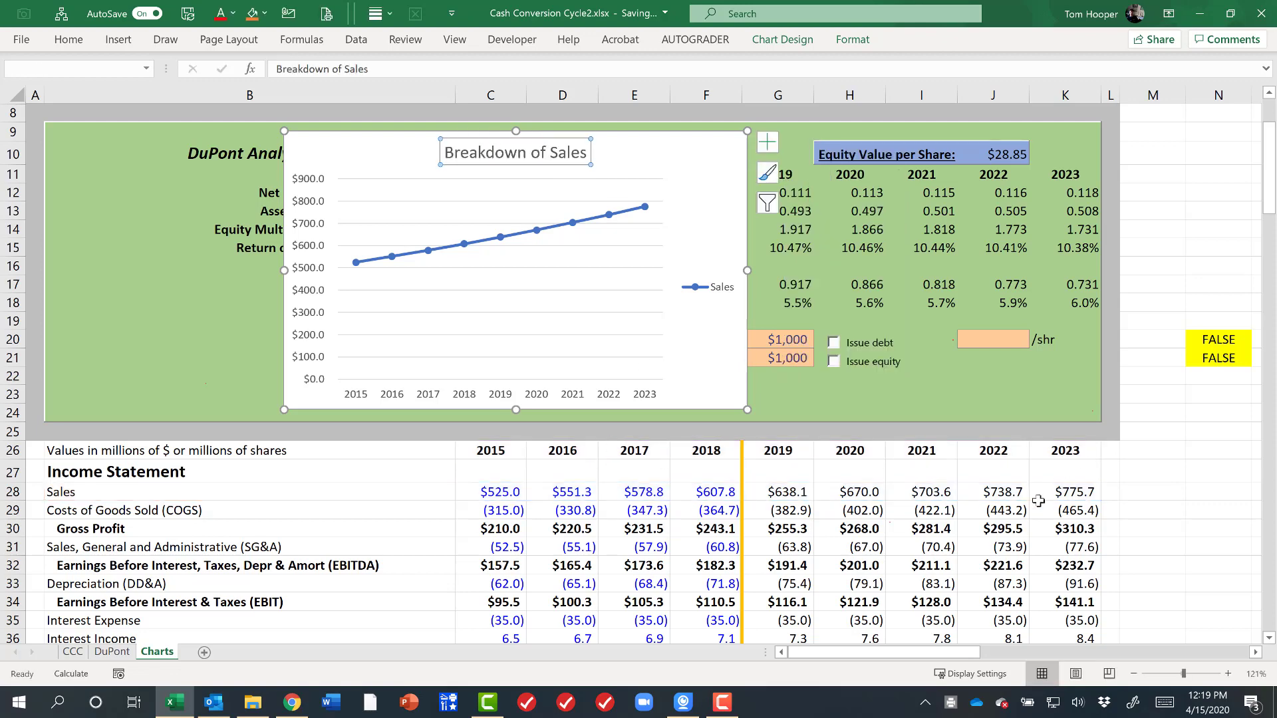
pyautogui.moveTo(735, 389); pyautogui.dragTo(505, 389)
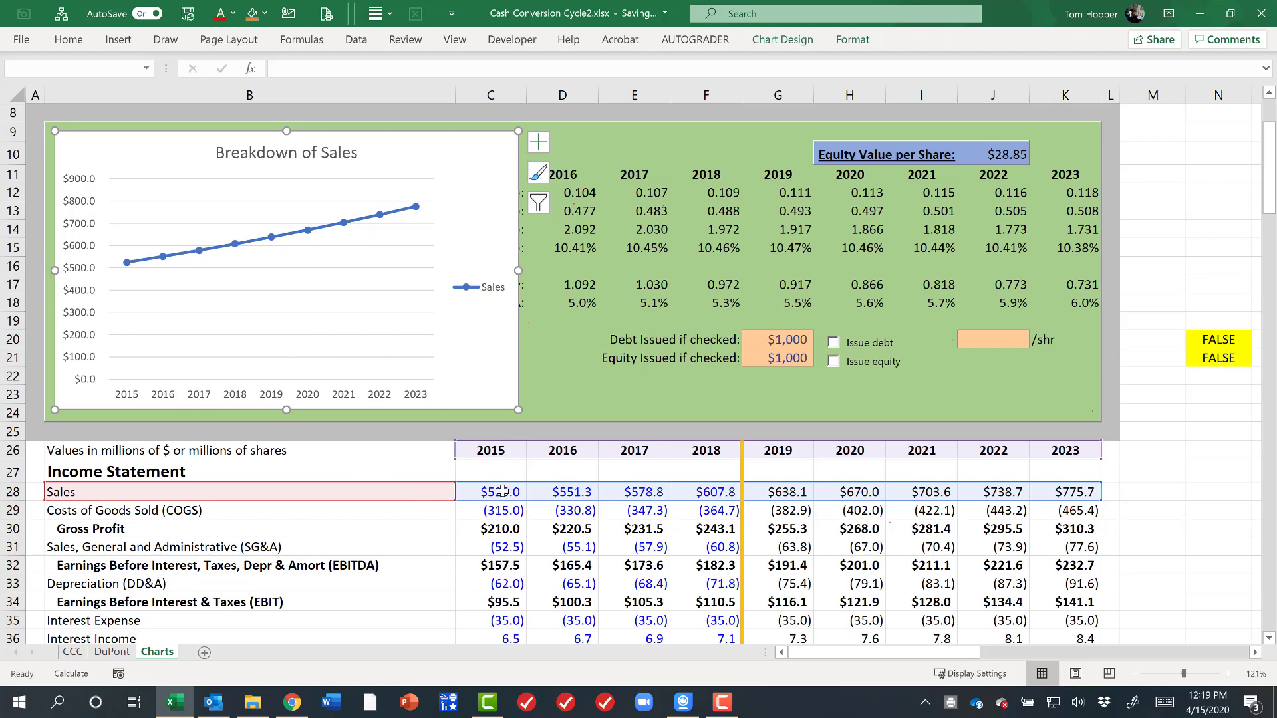
pyautogui.click(419, 513)
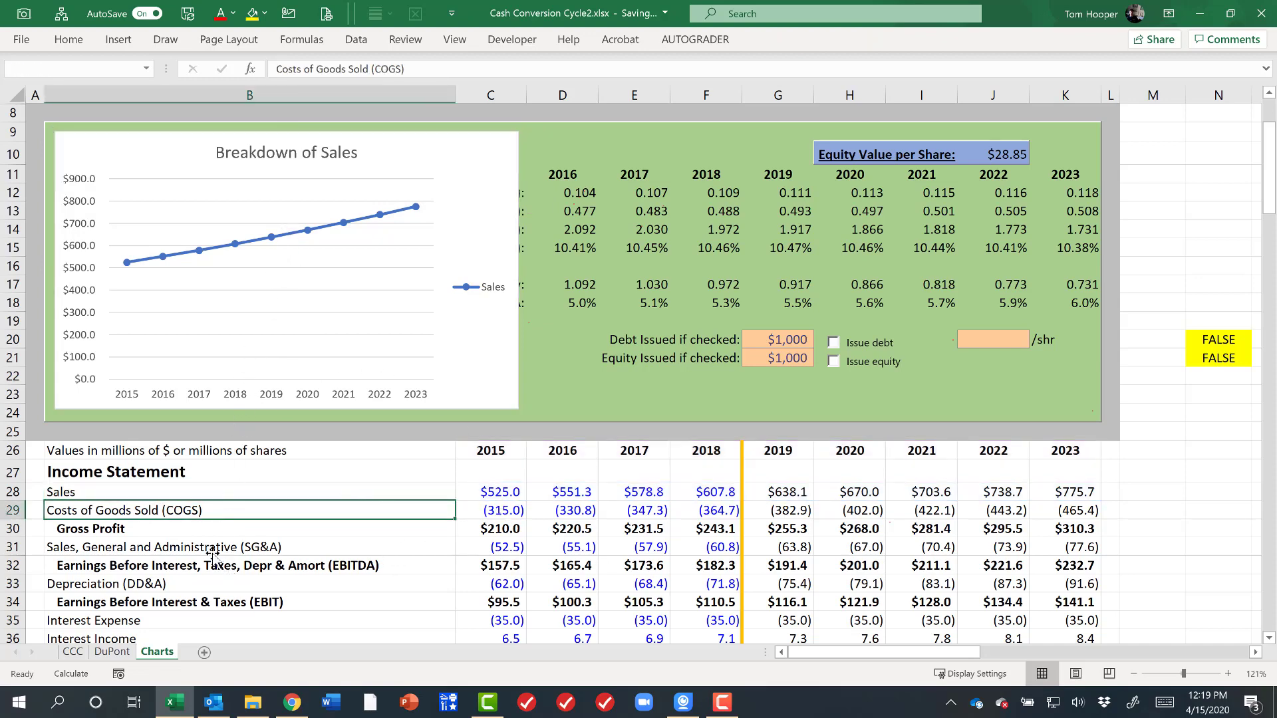
pyautogui.press('Down')
pyautogui.press('Down')
pyautogui.click(499, 509)
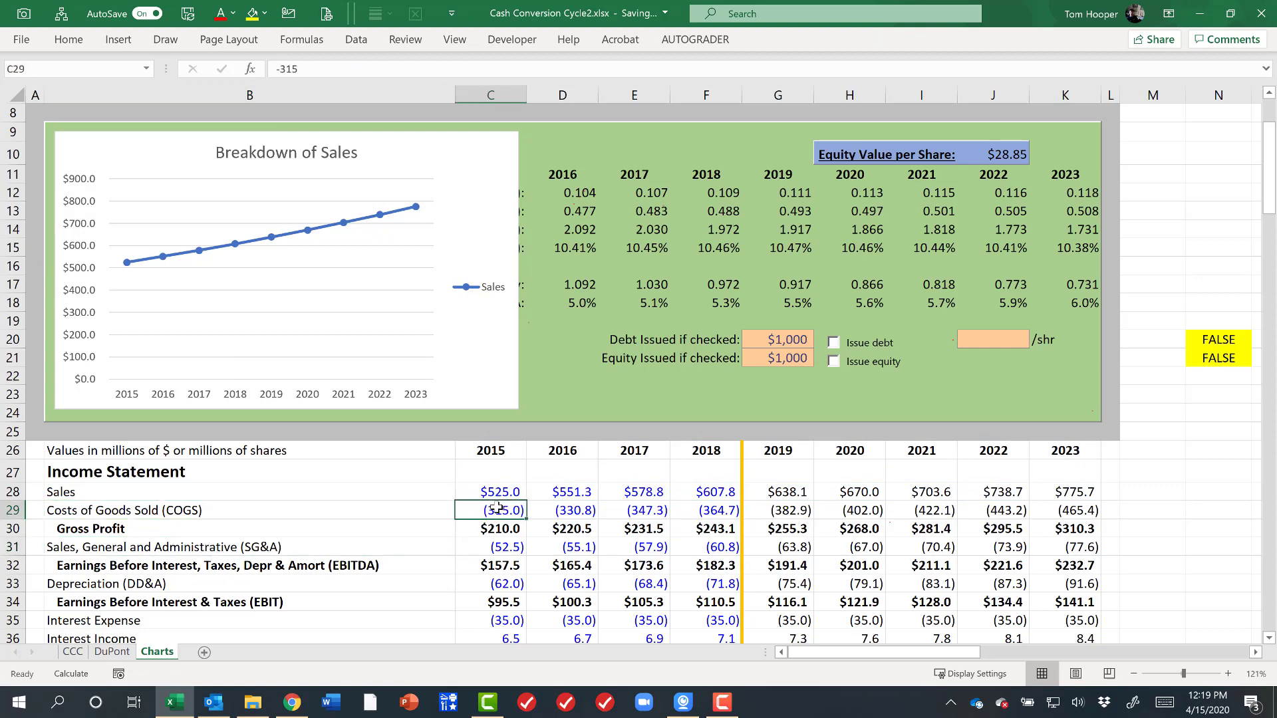
pyautogui.click(499, 550)
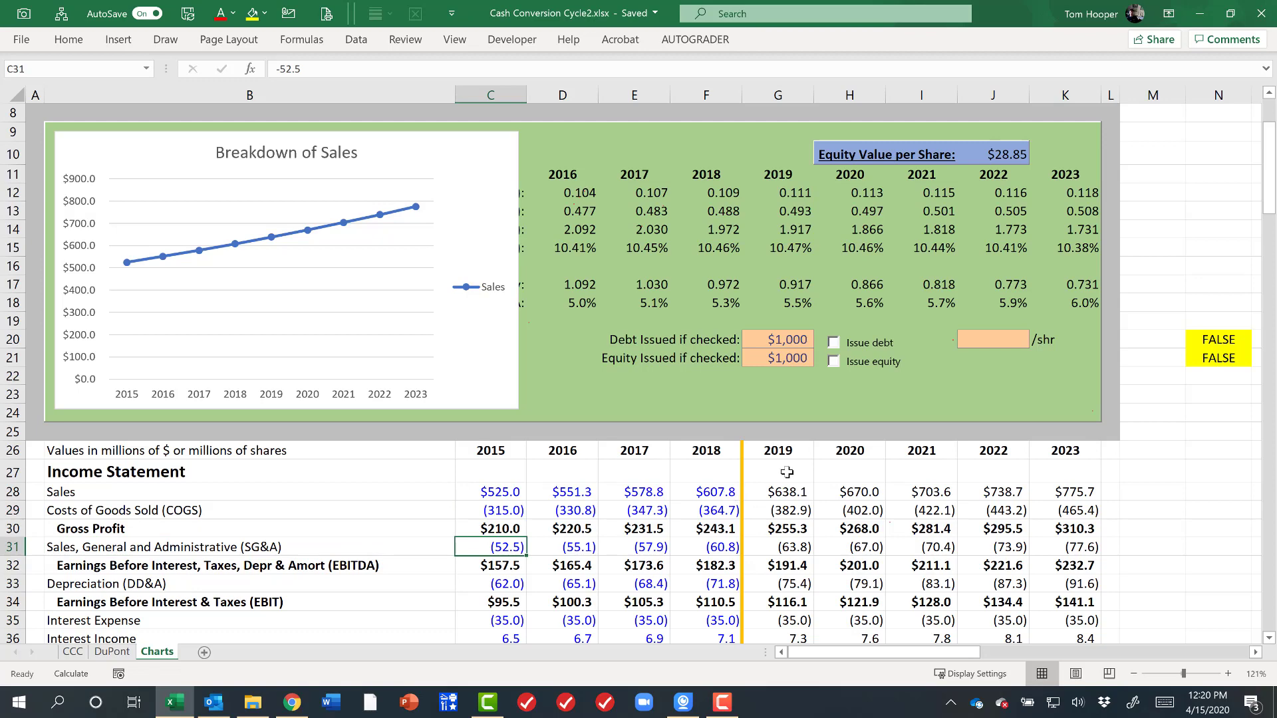
# Step: Copy the year headings in C26:K26 to the blank area starting at N26
pyautogui.scroll(-2, 787, 473)
pyautogui.moveTo(402, 387); pyautogui.dragTo(890, 384)
pyautogui.hotkey('ctrl', 'c')
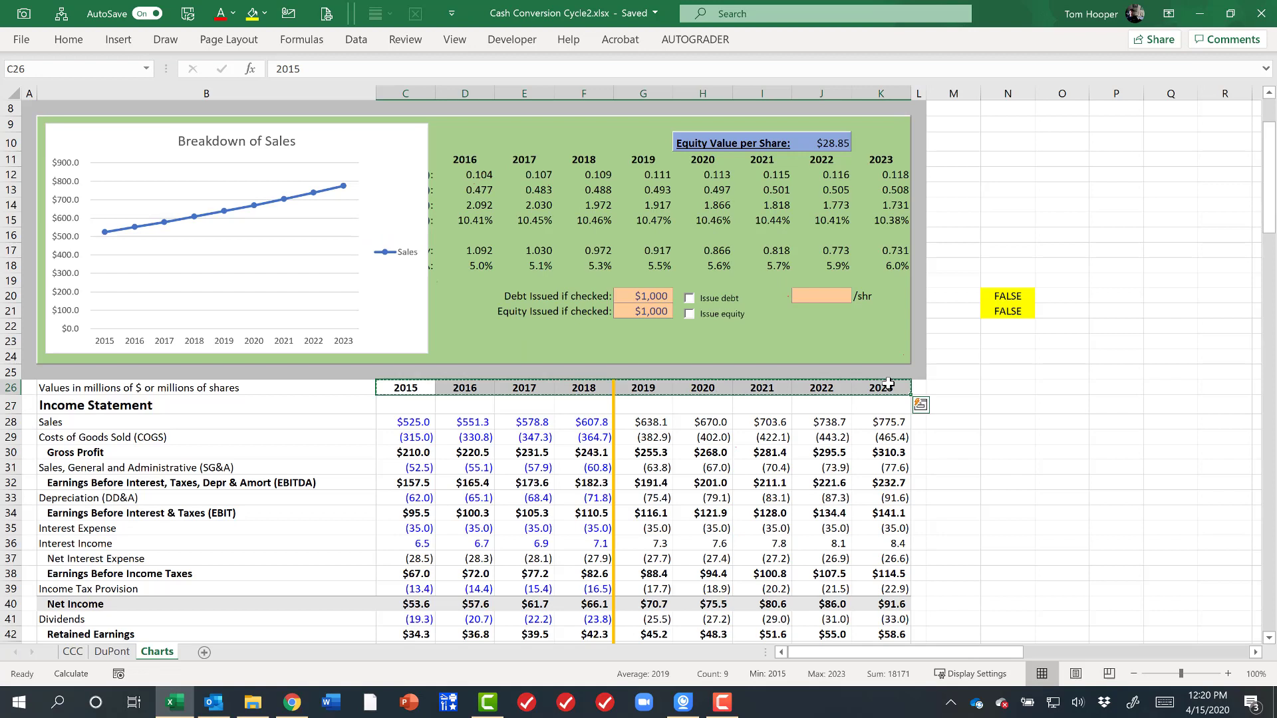
pyautogui.click(1008, 385)
pyautogui.hotkey('ctrl', 'v')
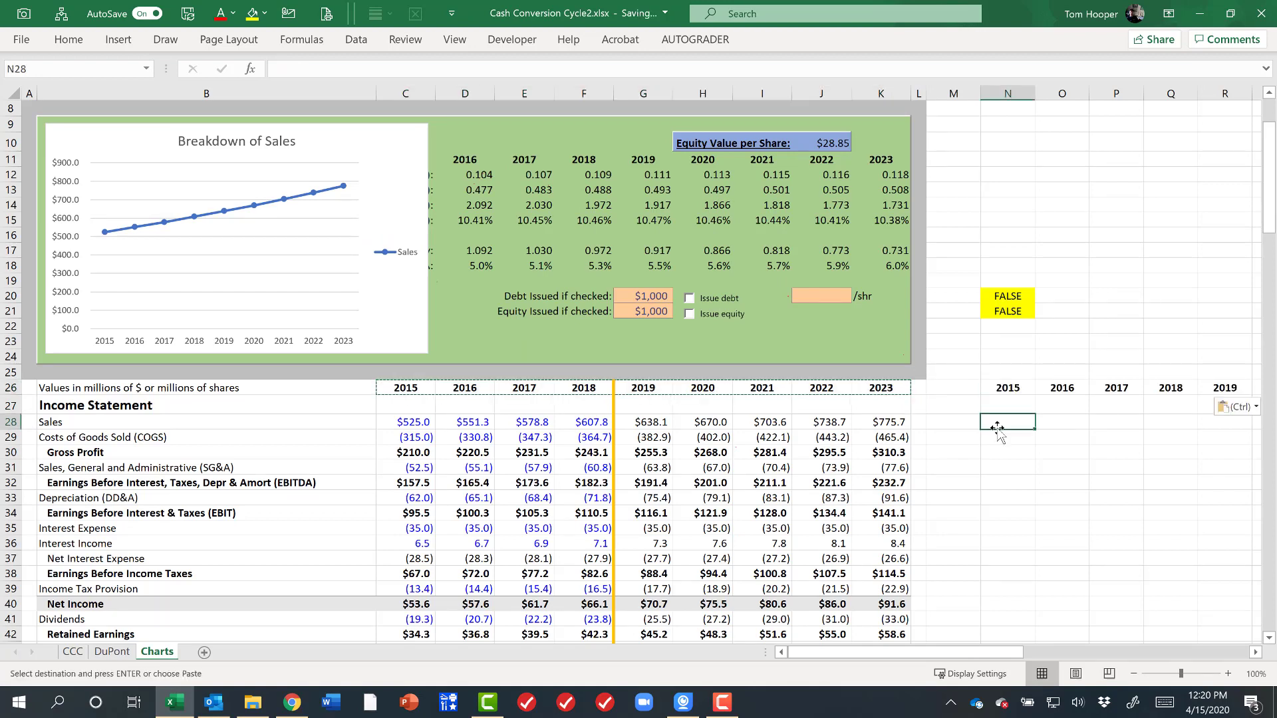
# Step: Enter the formula =-C29 in N29 to reverse the sign of the 2015 Costs of Goods Sold
pyautogui.click(998, 436)
pyautogui.write('=-')
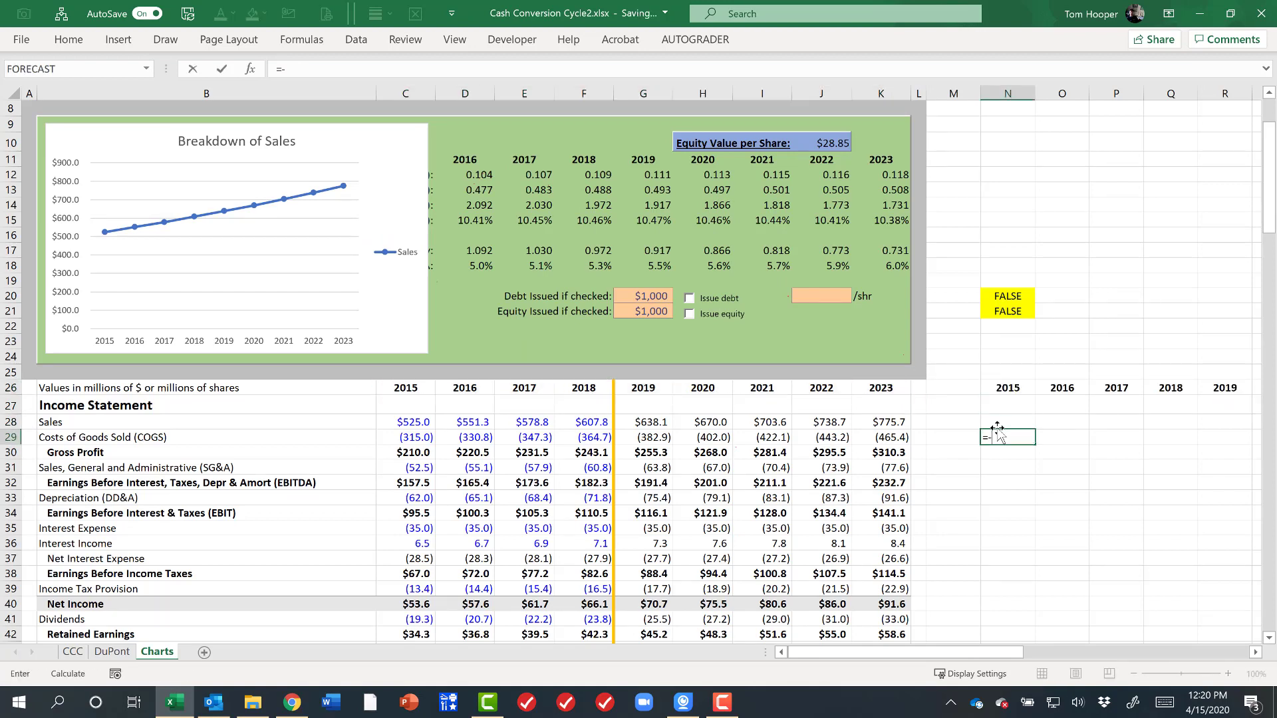
pyautogui.hotkey('ctrl', 'Left')
pyautogui.hotkey('ctrl', 'Left')
pyautogui.press('Right')
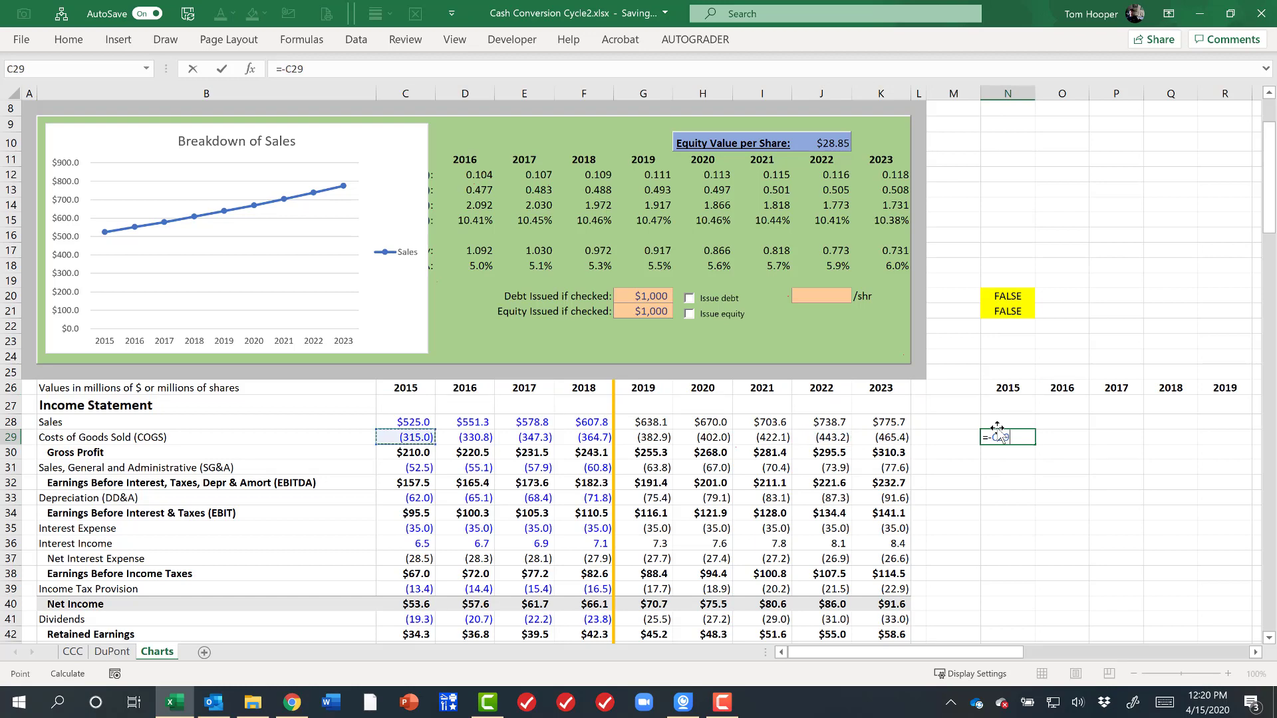
pyautogui.hotkey('ctrl', 'Return')
# Step: Copy the N29 formula to N31, N33, N37 and N39 for SG&A, depreciation, net interest expense and income tax provision
pyautogui.hotkey('ctrl', 'c')
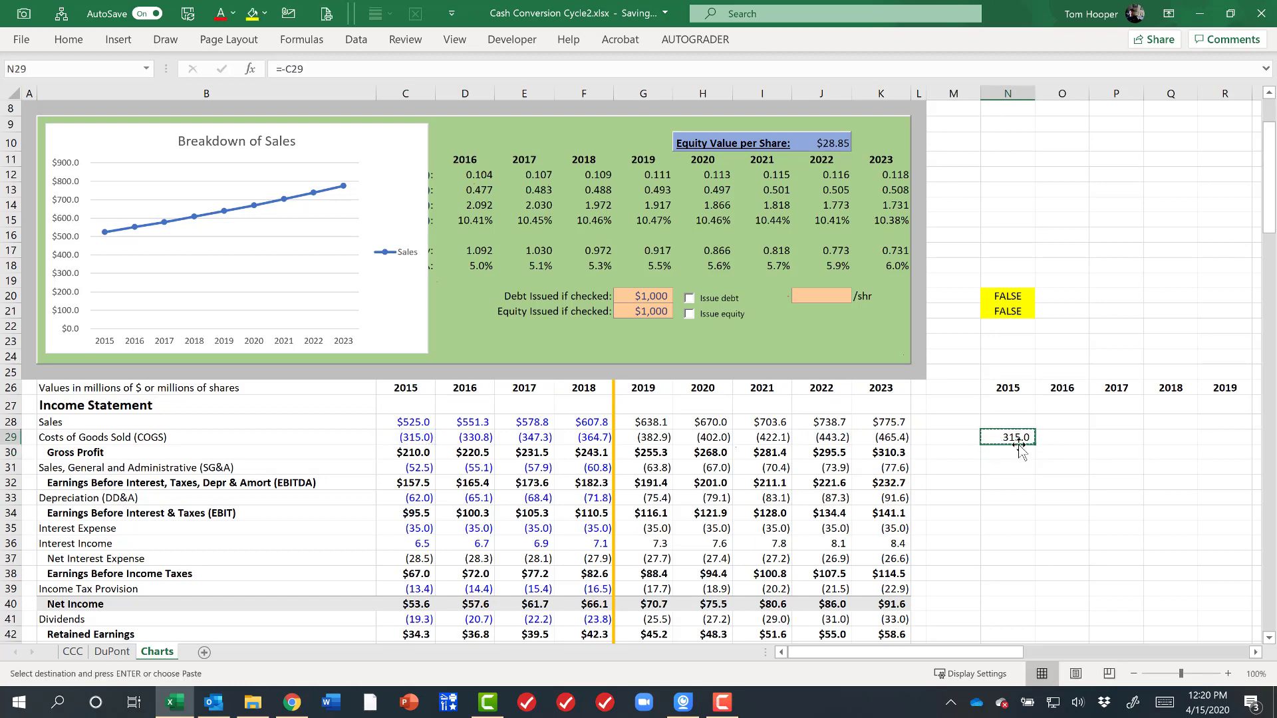
pyautogui.press('Down')
pyautogui.press('Down')
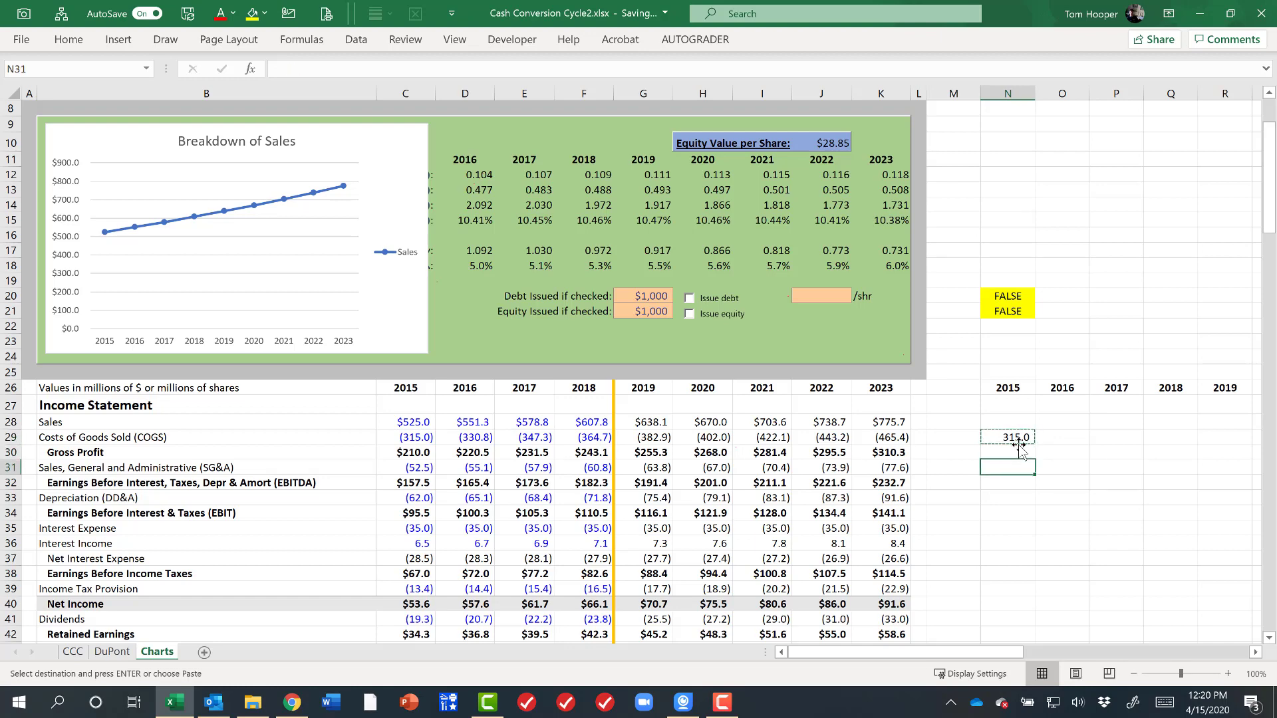
pyautogui.hotkey('ctrl', 'v')
pyautogui.press('Down')
pyautogui.press('Down')
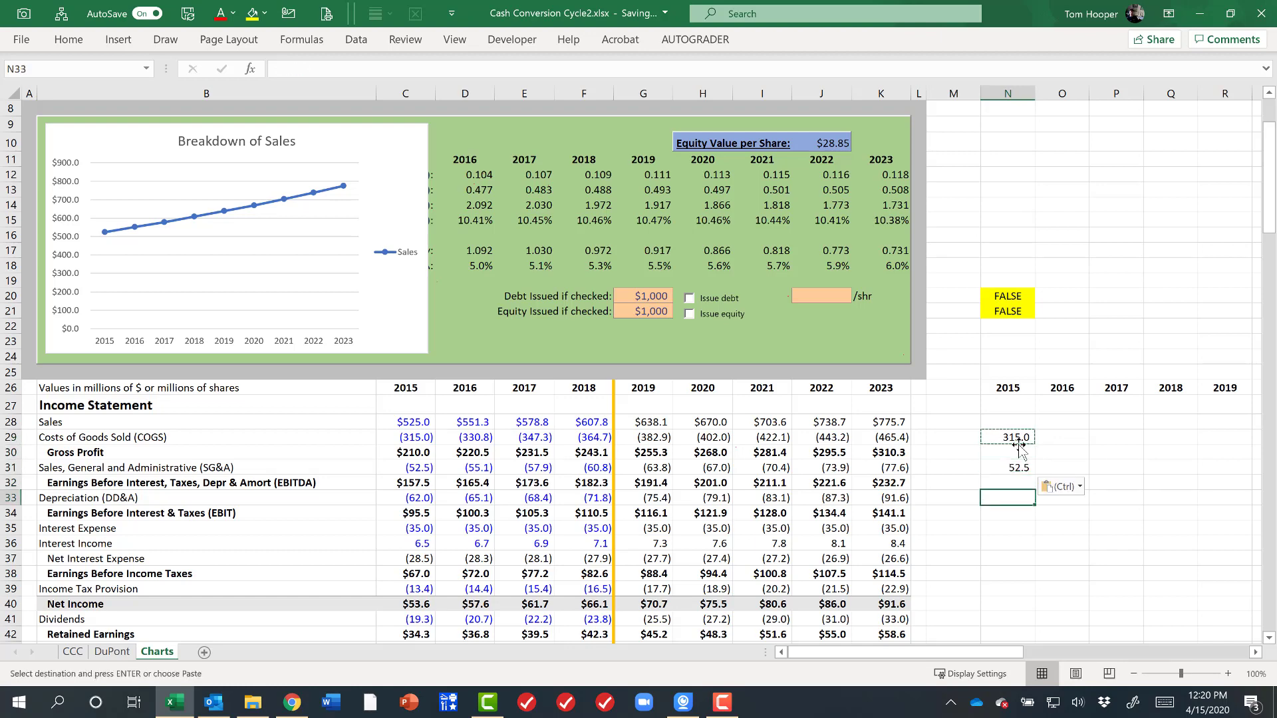
pyautogui.hotkey('ctrl', 'v')
pyautogui.press('Down')
pyautogui.press('Down')
pyautogui.press('Down')
pyautogui.press('Down')
pyautogui.press('Down')
pyautogui.hotkey('ctrl', 'v')
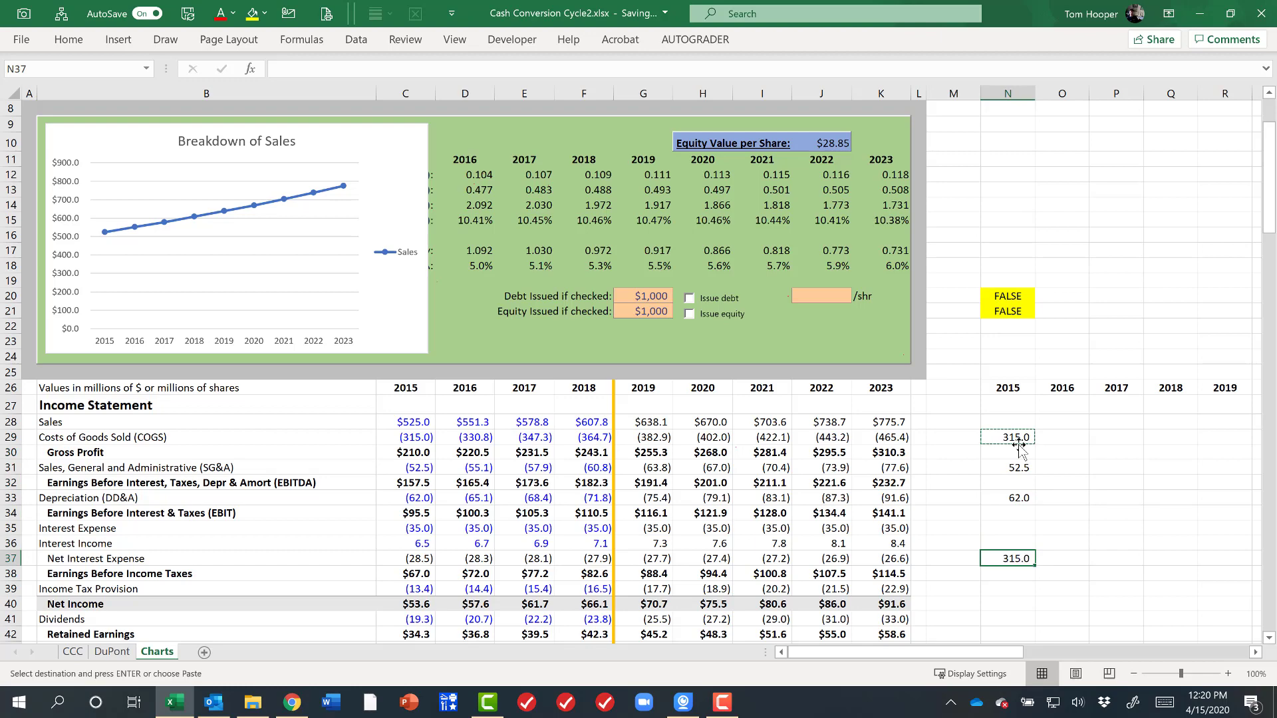
pyautogui.press('Down')
pyautogui.press('Down')
pyautogui.hotkey('ctrl', 'v')
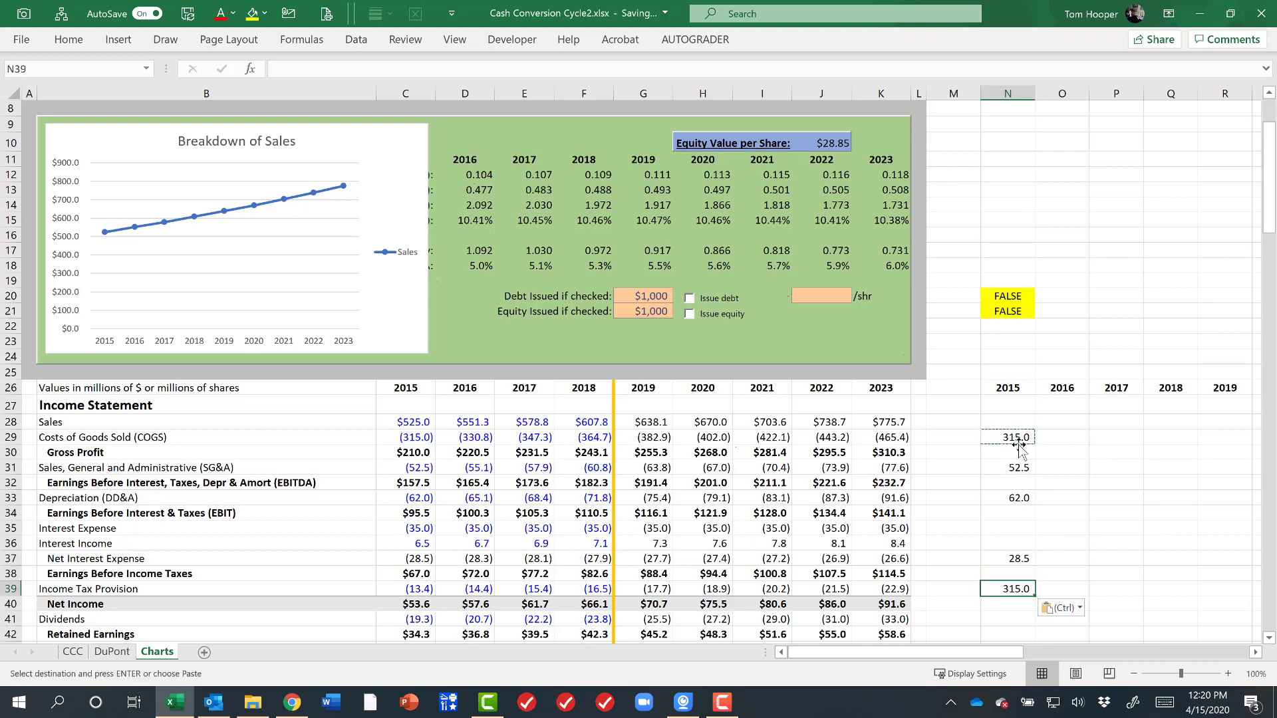
# Step: Copy the N29 formula to N41 to reverse the sign of the 2015 Dividends
pyautogui.press('Down')
pyautogui.press('Down')
pyautogui.hotkey('ctrl', 'v')
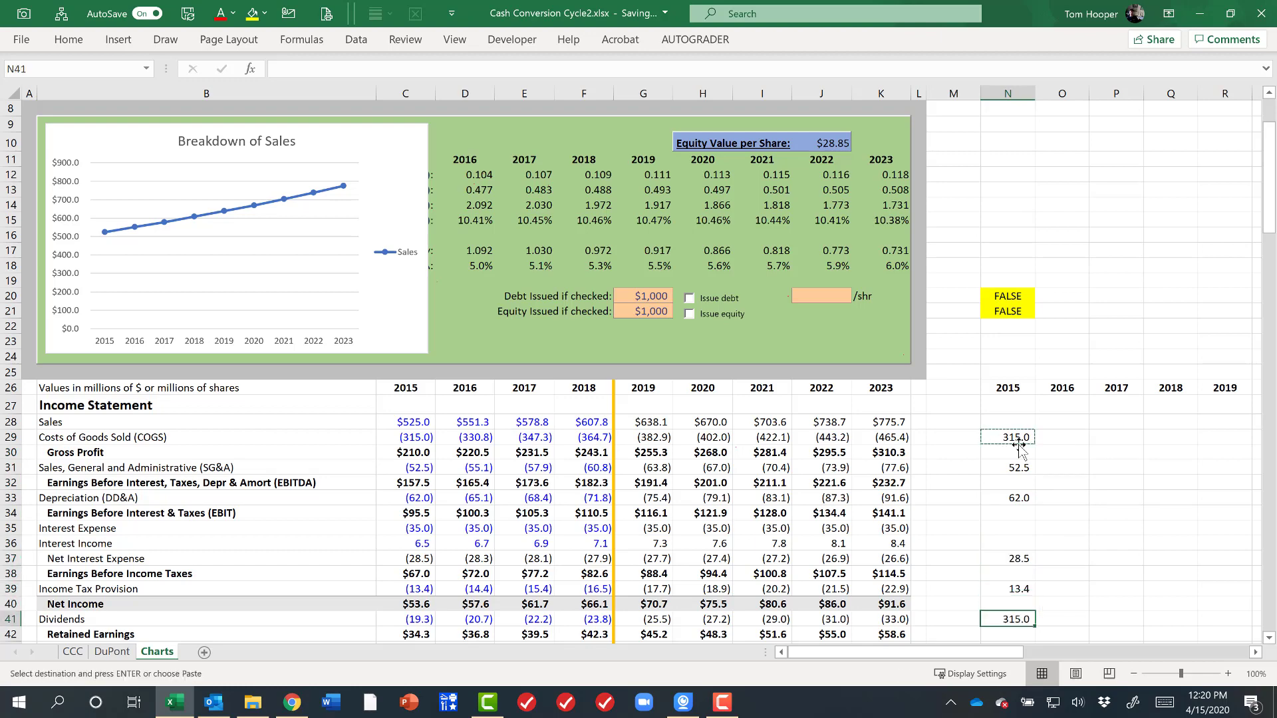
# Step: Enter the formula =C42 in N42 to bring over the 2015 Retained Earnings
pyautogui.press('Down')
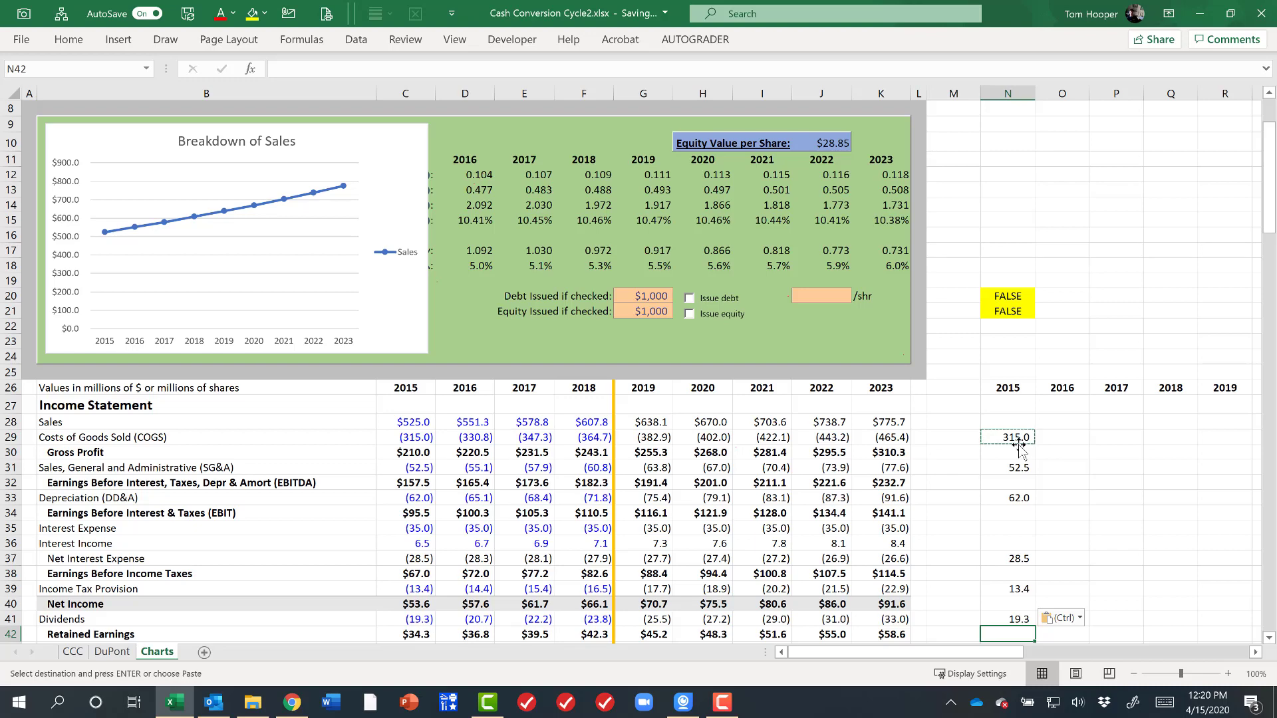
pyautogui.write('=')
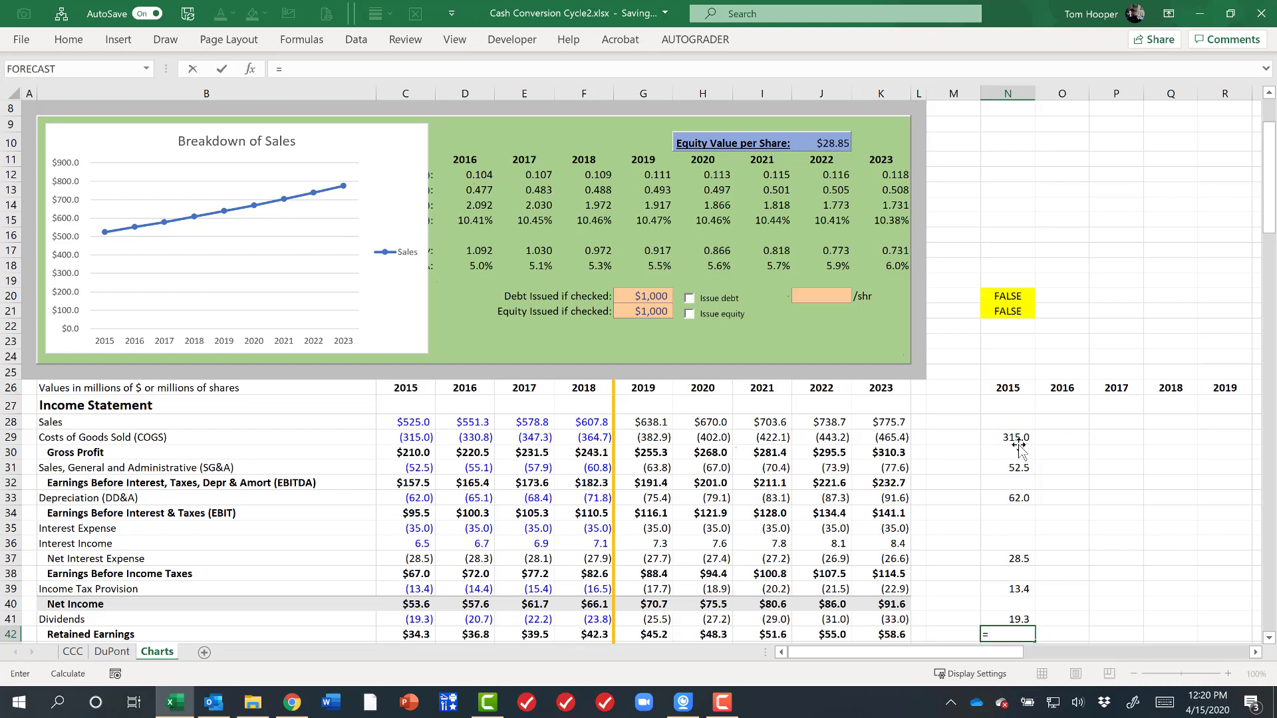
pyautogui.press('Left')
pyautogui.press('Left')
pyautogui.press('Left')
pyautogui.press('Left')
pyautogui.press('Left')
pyautogui.press('Left')
pyautogui.press('Left')
pyautogui.press('Left')
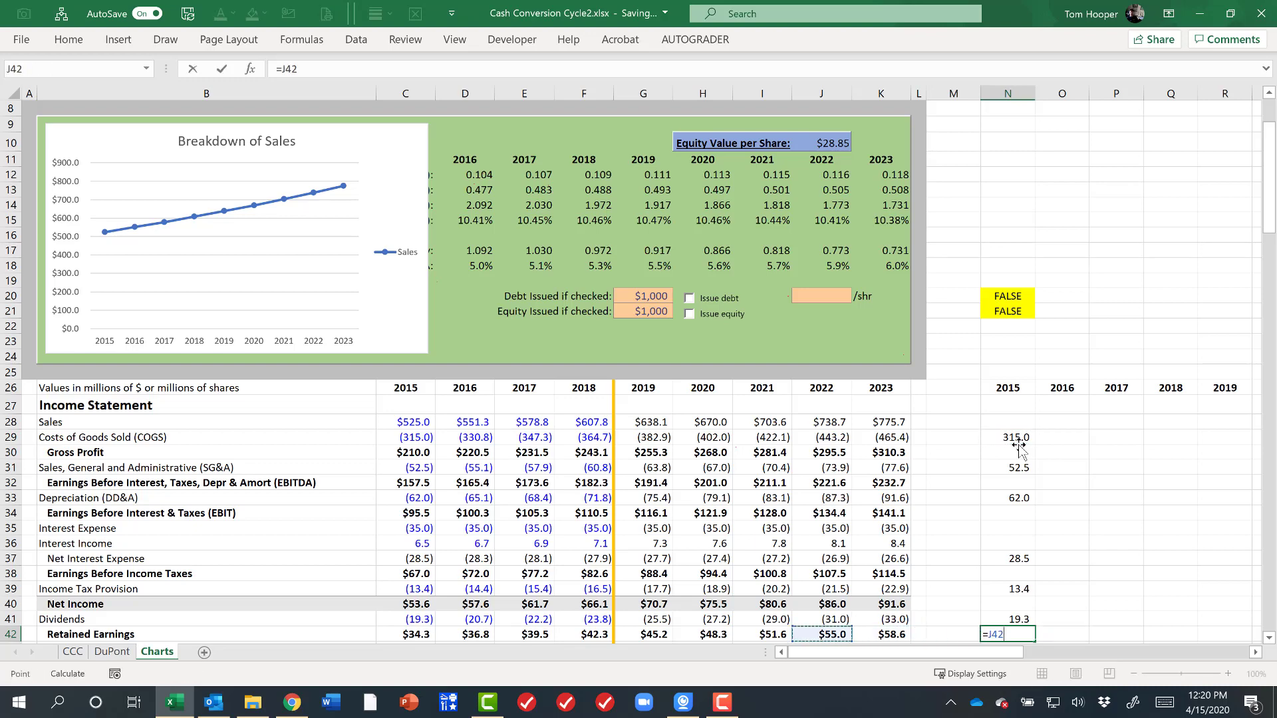
pyautogui.press('Left')
pyautogui.press('Left')
pyautogui.press('Left')
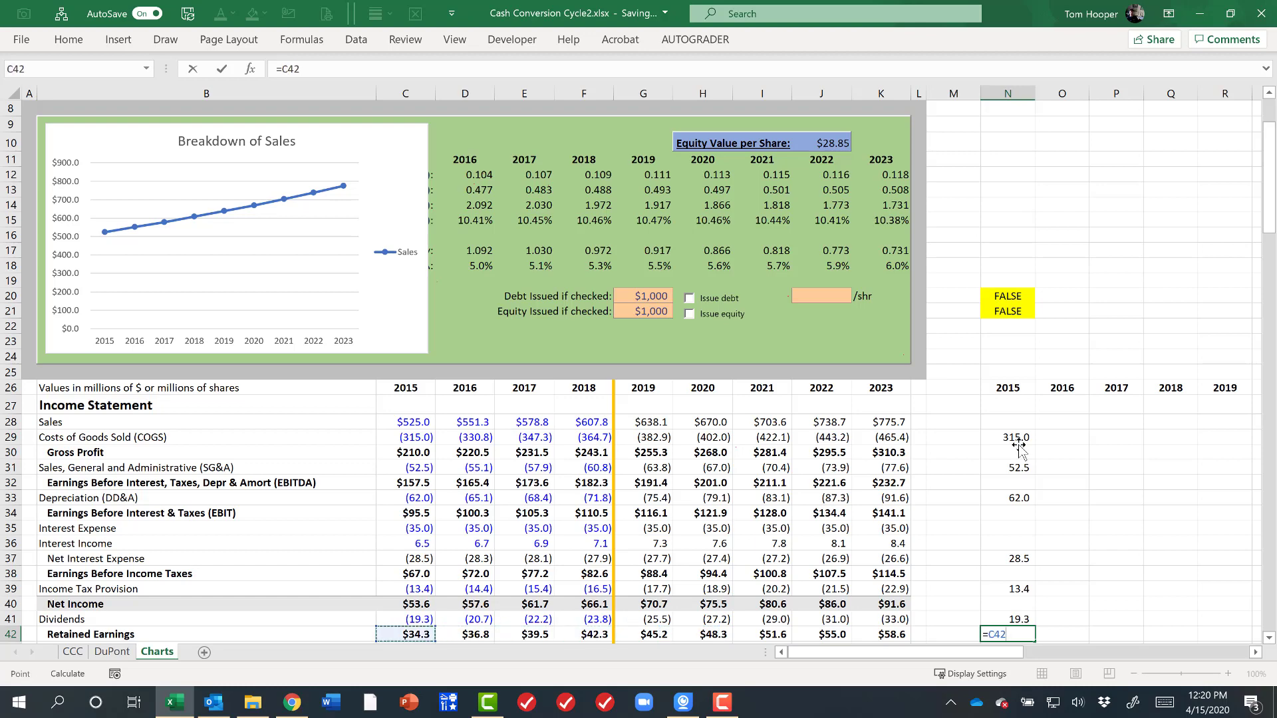
pyautogui.press('Tab')
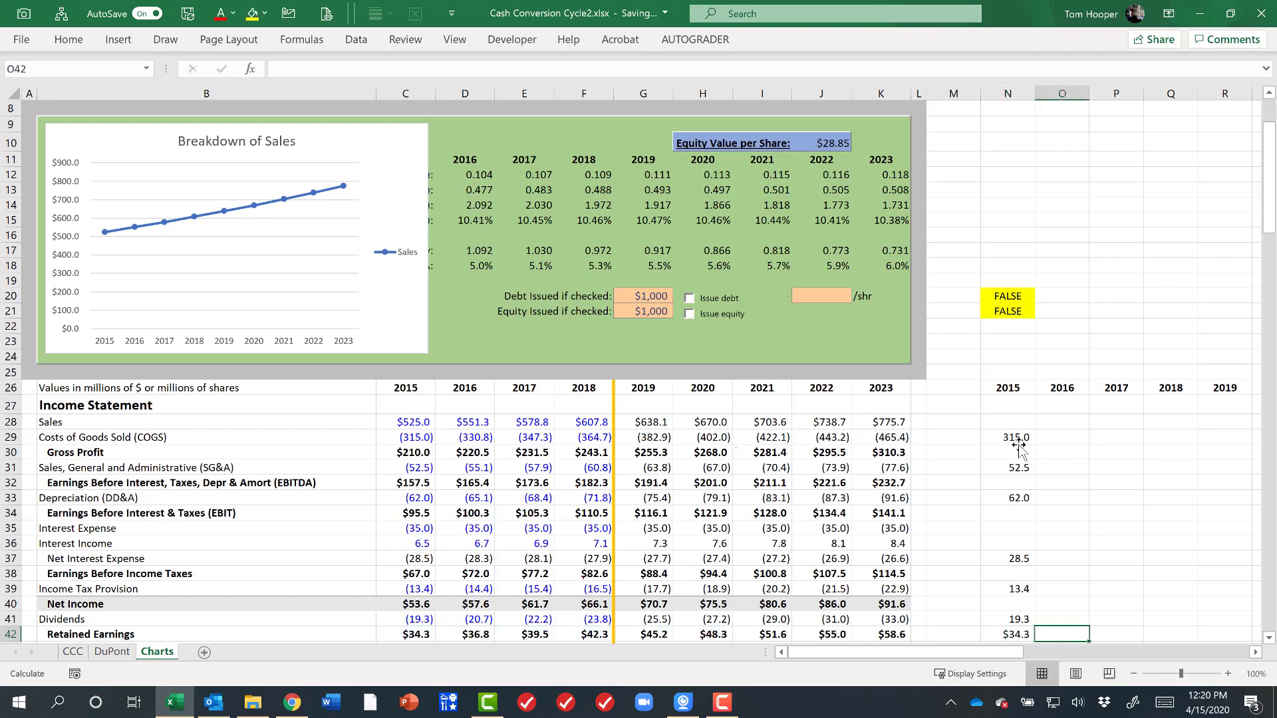
# Step: Fill the helper formulas in N29:N42 across to column V for the years 2016 to 2023
pyautogui.press('Left')
pyautogui.hotkey('shift', 'Up')
pyautogui.hotkey('shift', 'Up')
pyautogui.hotkey('shift', 'Up')
pyautogui.hotkey('shift', 'Up')
pyautogui.hotkey('shift', 'Up')
pyautogui.hotkey('shift', 'Up')
pyautogui.hotkey('shift', 'Up')
pyautogui.hotkey('shift', 'Up')
pyautogui.hotkey('shift', 'Up')
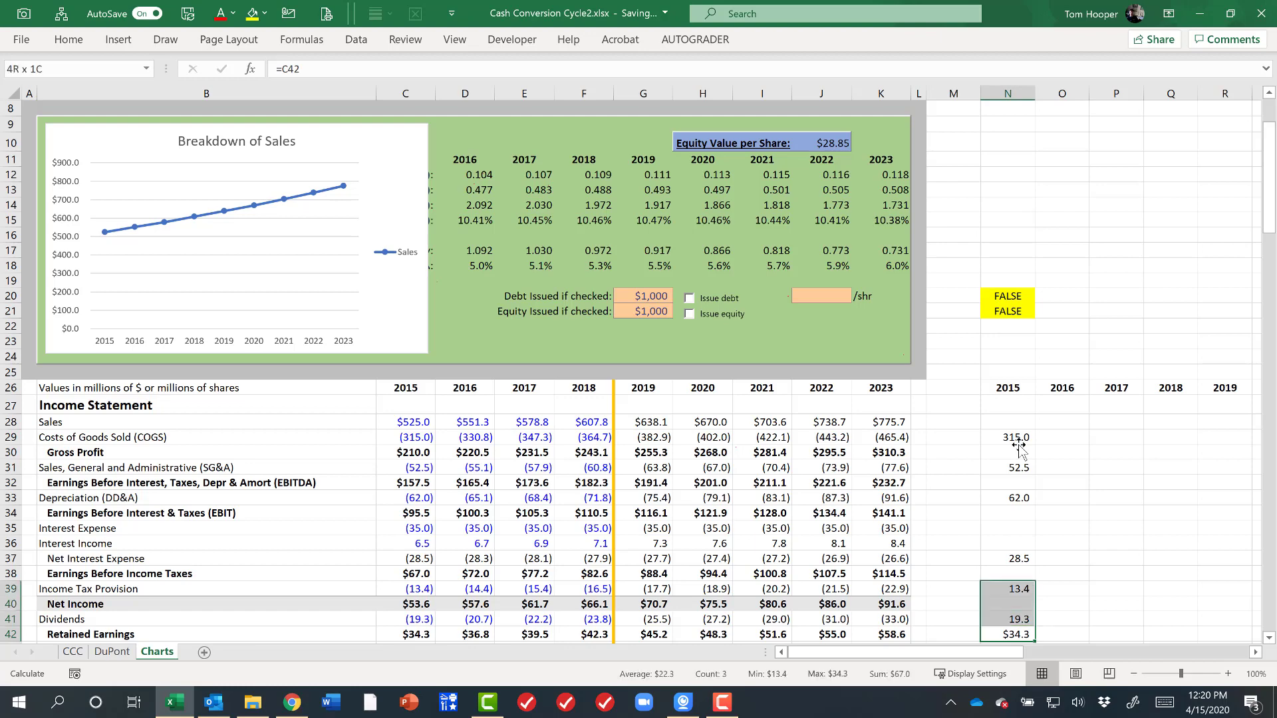
pyautogui.hotkey('shift', 'Up')
pyautogui.hotkey('shift', 'Up')
pyautogui.hotkey('shift', 'Up')
pyautogui.hotkey('shift', 'Up')
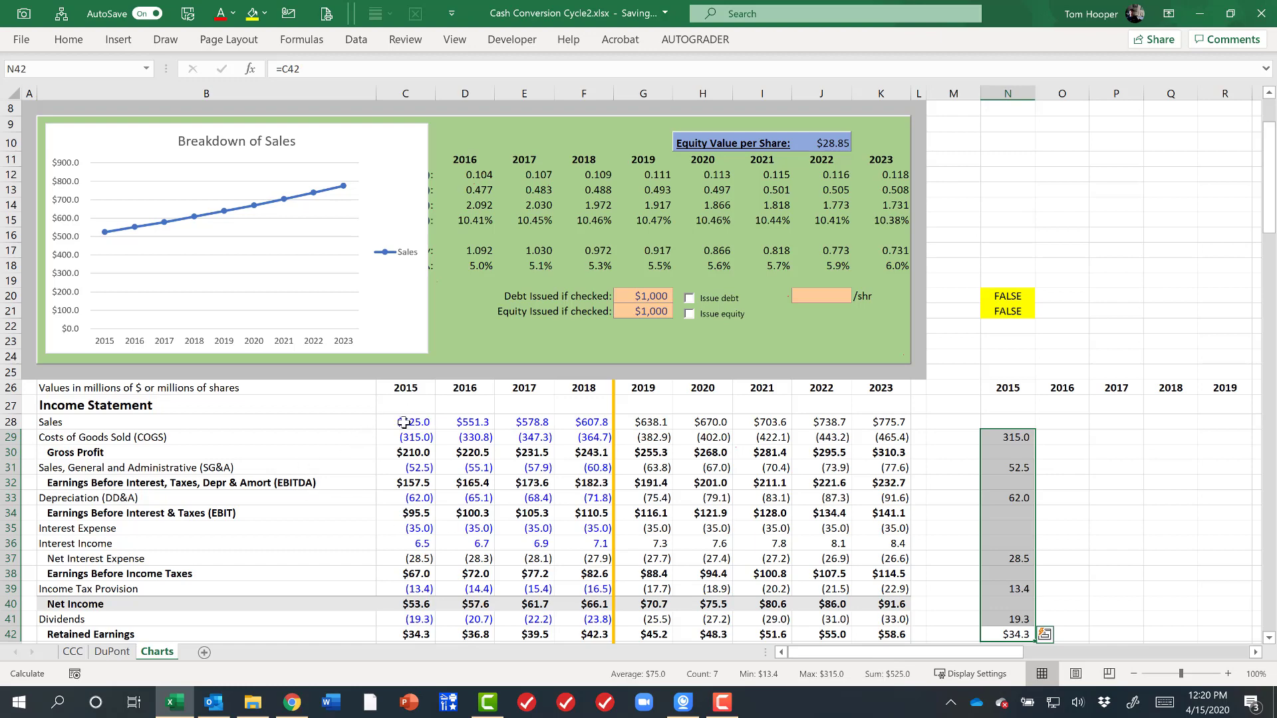
pyautogui.hotkey('shift', 'Right')
pyautogui.hotkey('shift', 'Right')
pyautogui.hotkey('shift', 'Right')
pyautogui.hotkey('shift', 'Right')
pyautogui.hotkey('shift', 'Right')
pyautogui.hotkey('shift', 'Right')
pyautogui.hotkey('shift', 'Right')
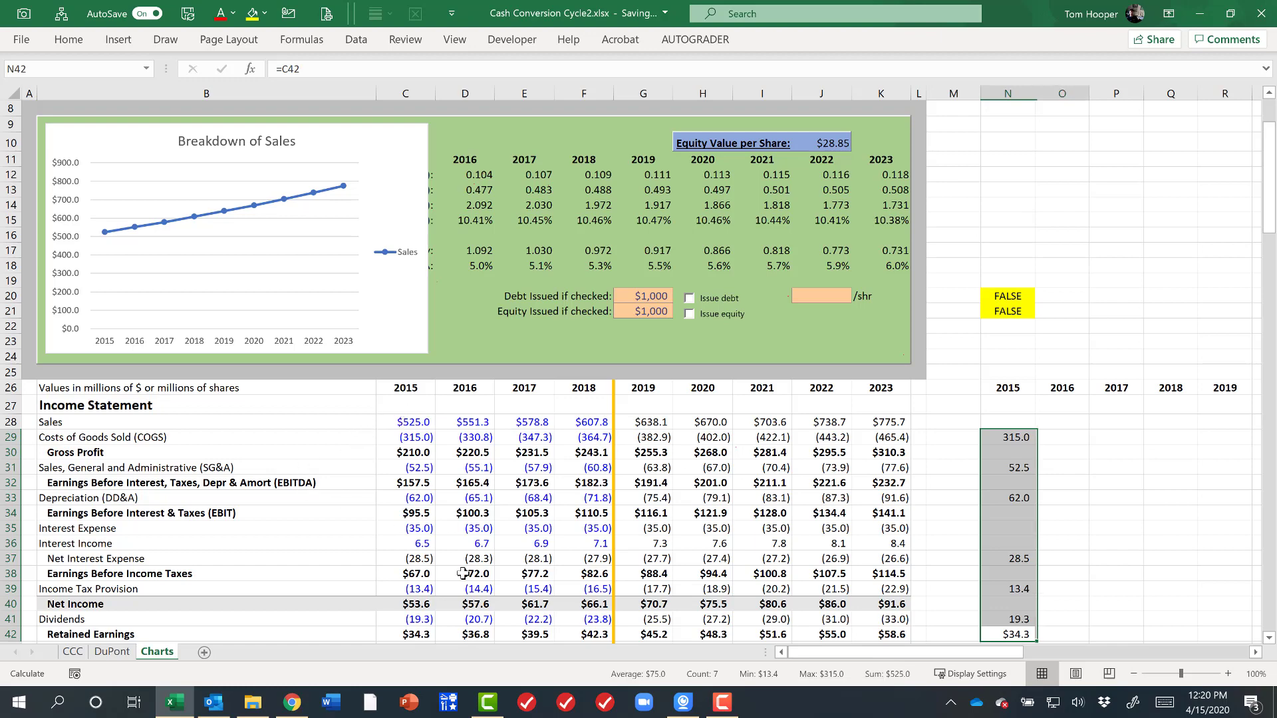
pyautogui.hotkey('shift', 'Right')
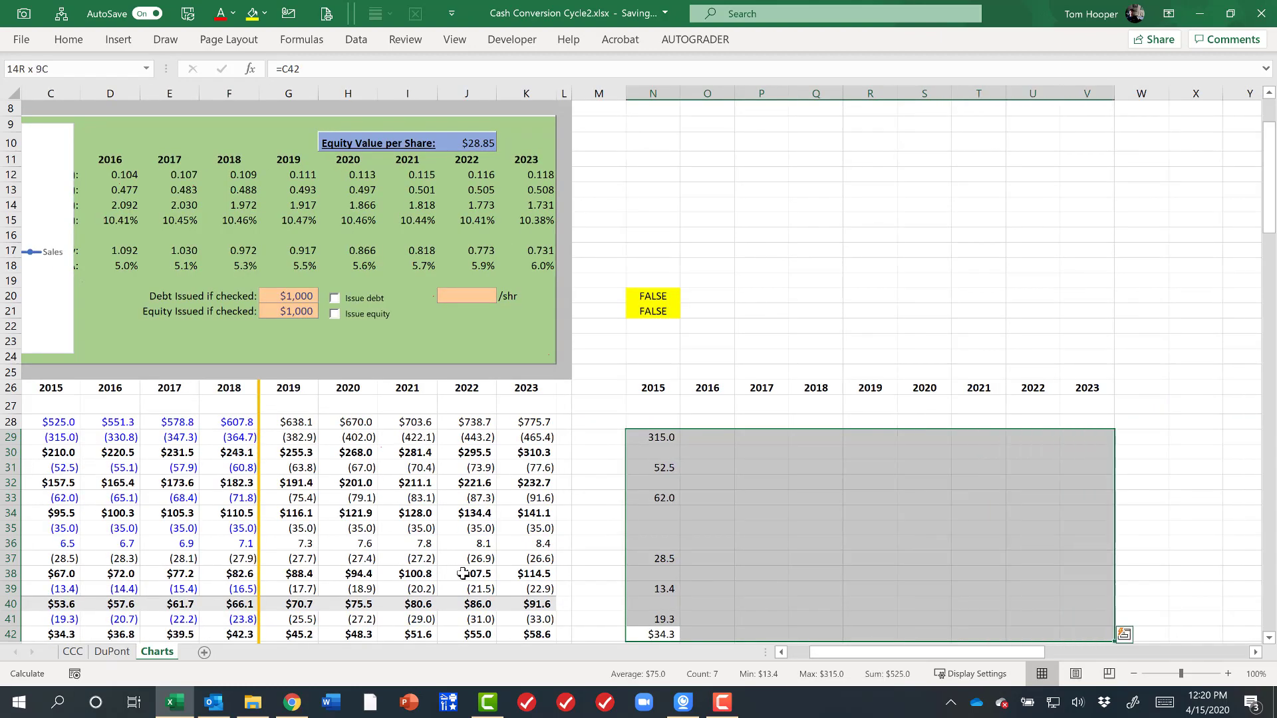
pyautogui.hotkey('ctrl', 'r')
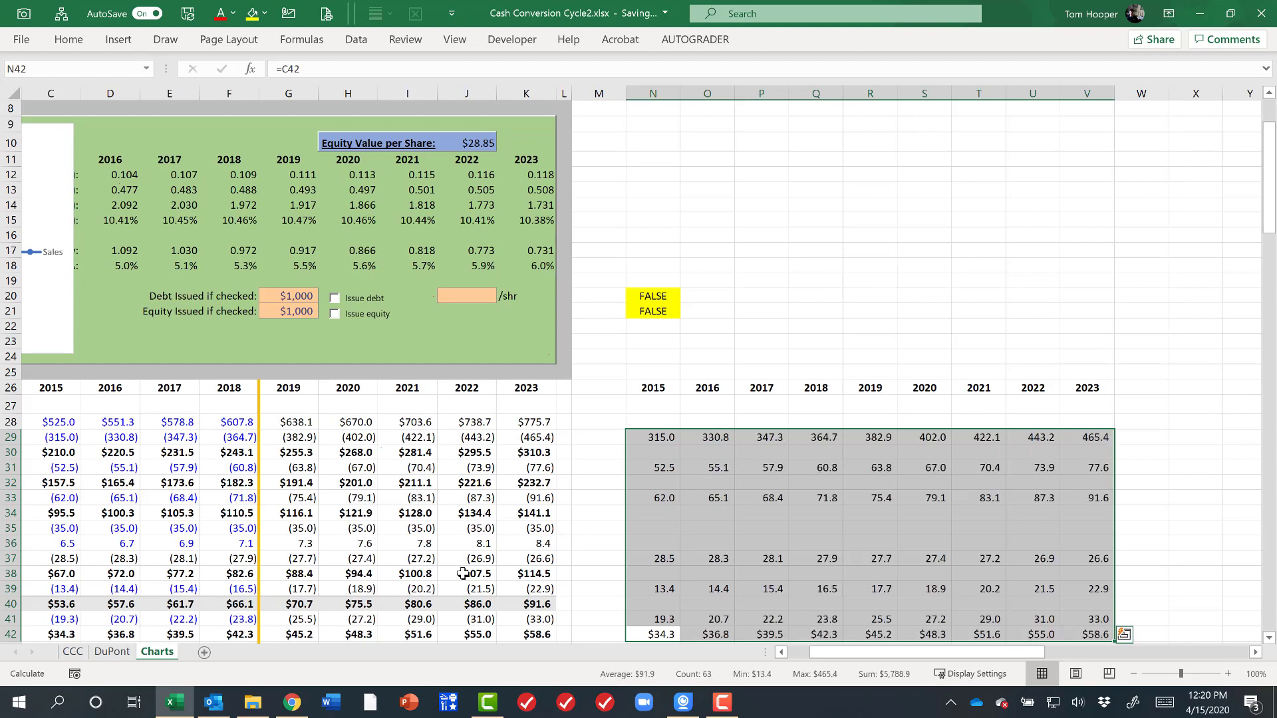
pyautogui.click(793, 653)
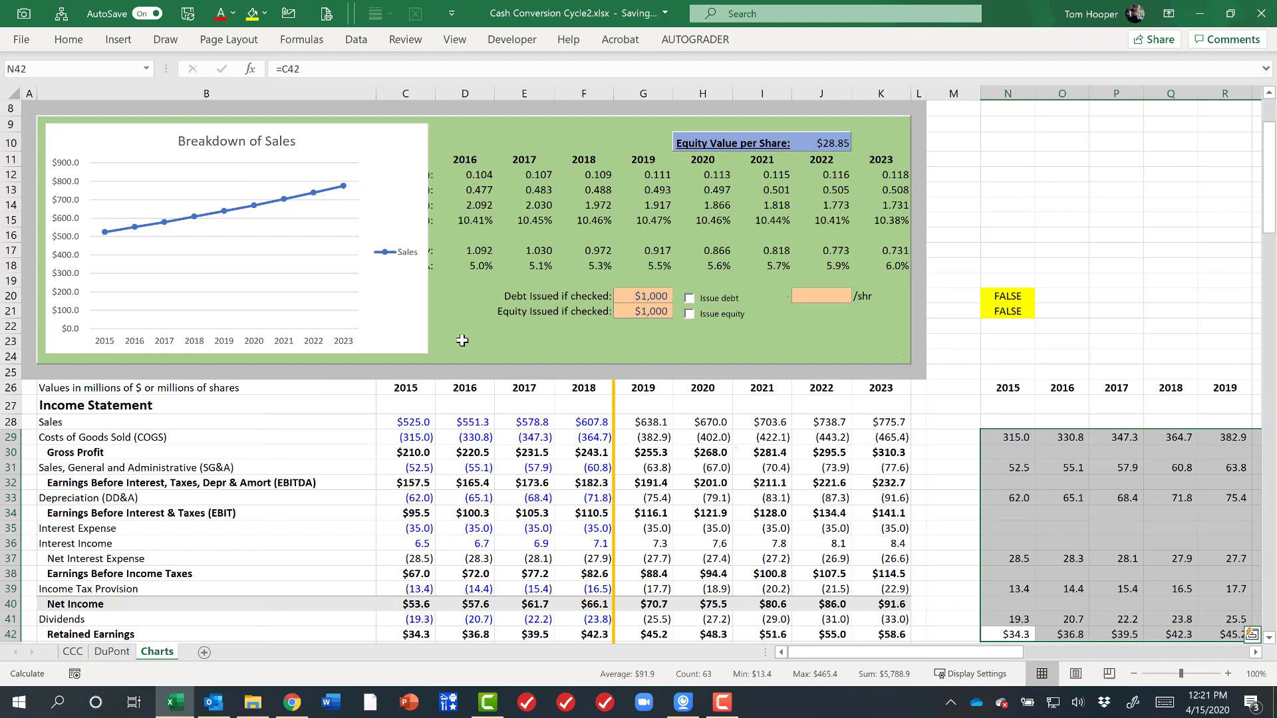
pyautogui.rightClick(401, 311)
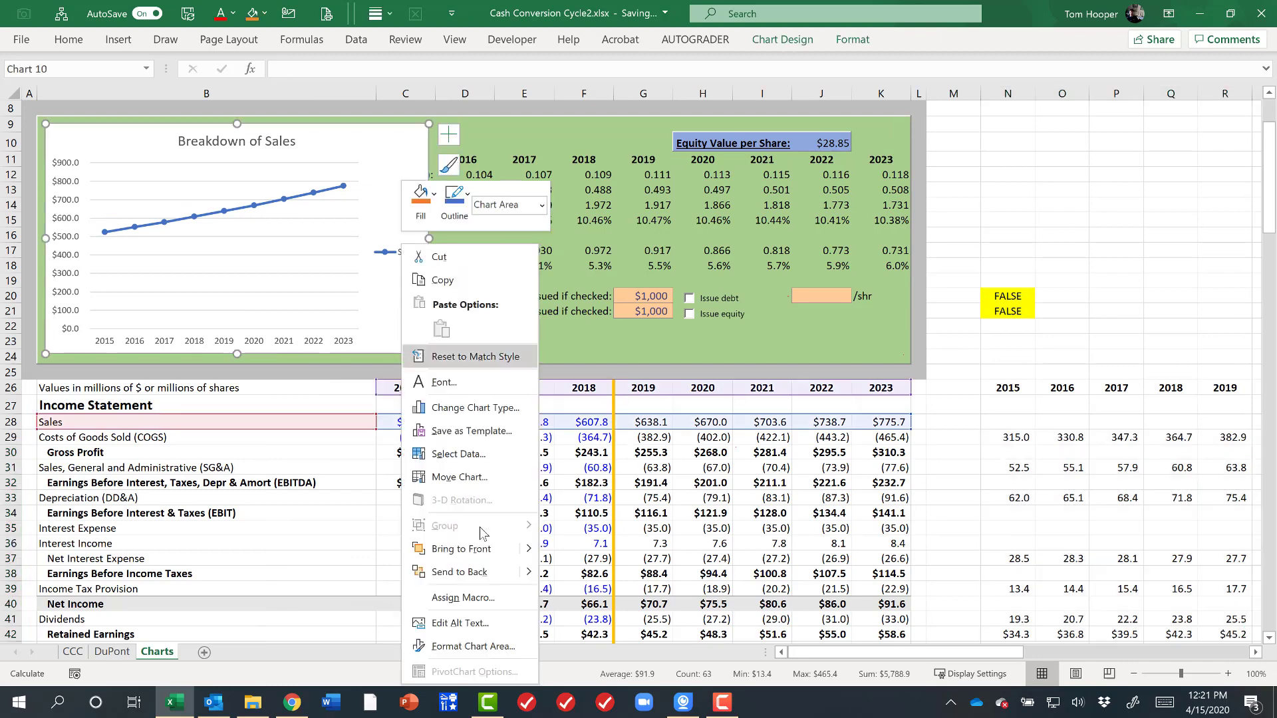
pyautogui.click(459, 454)
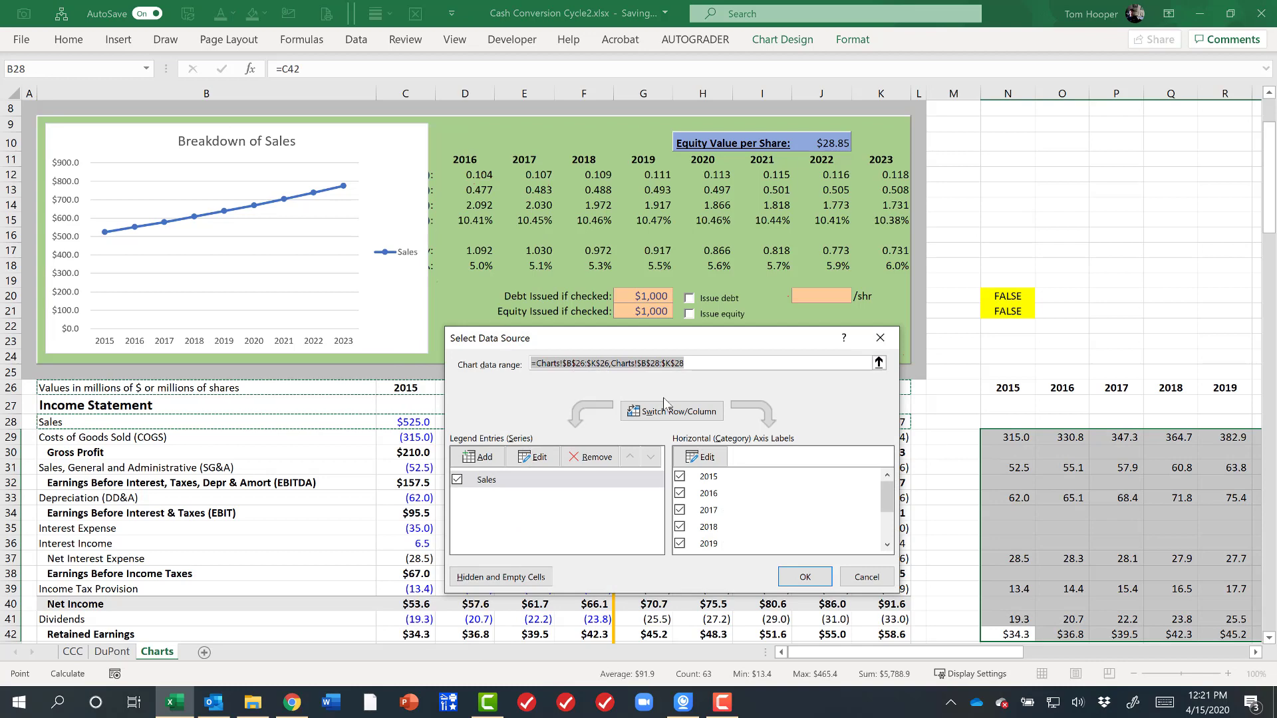
pyautogui.click(870, 576)
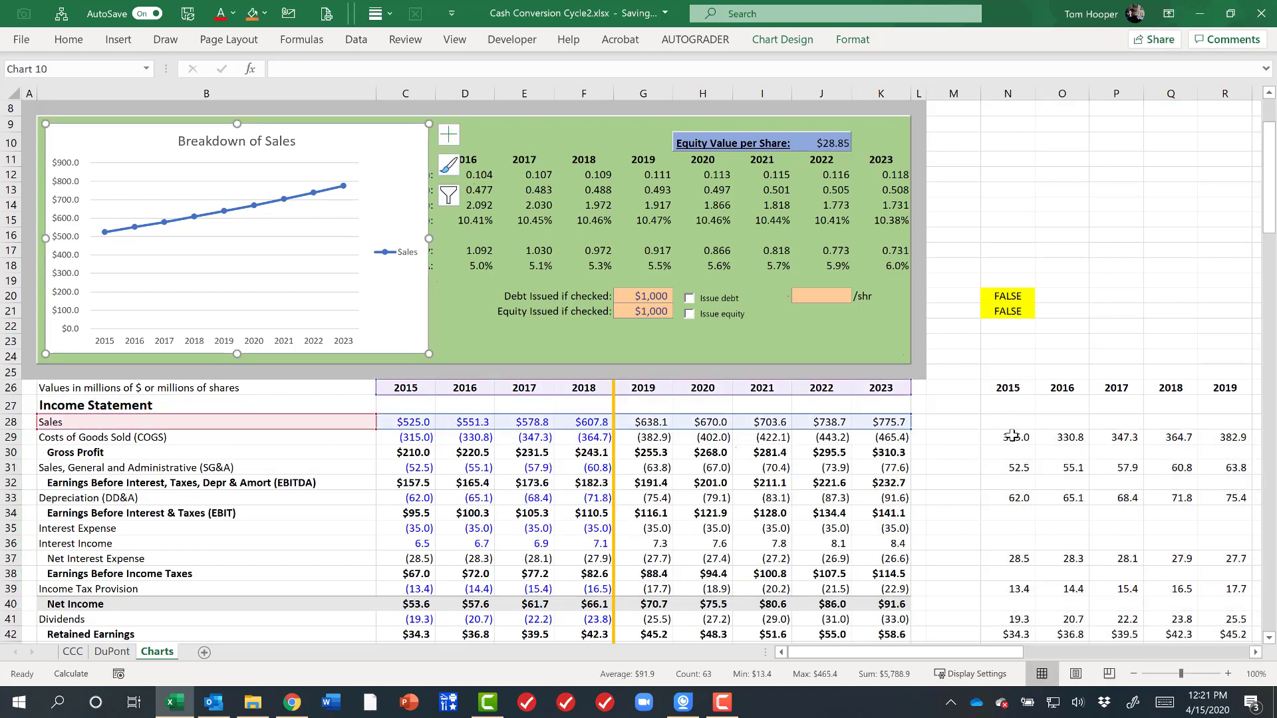
# Step: Copy the sign-reversed COGS values in N29:V29 and paste them into the Breakdown of Sales chart as a new series with values in rows
pyautogui.click(1011, 436)
pyautogui.hotkey('ctrl', 'shift', 'Right')
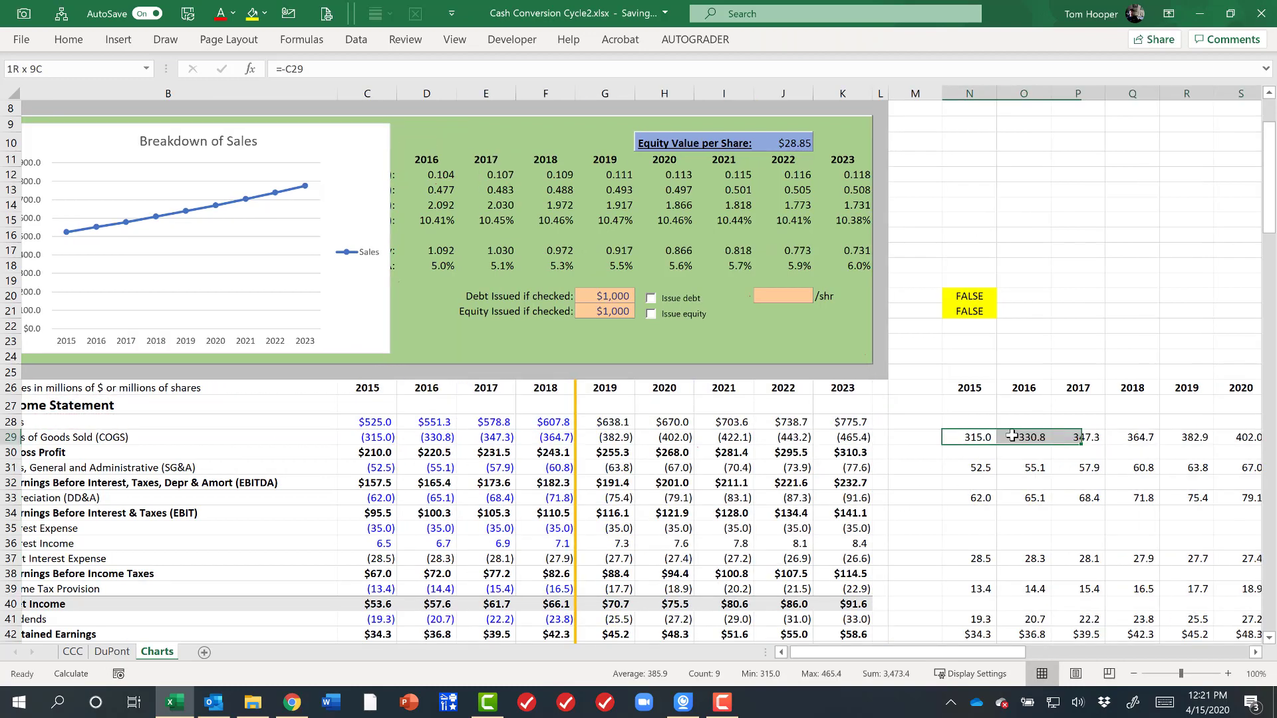
pyautogui.hotkey('ctrl', 'c')
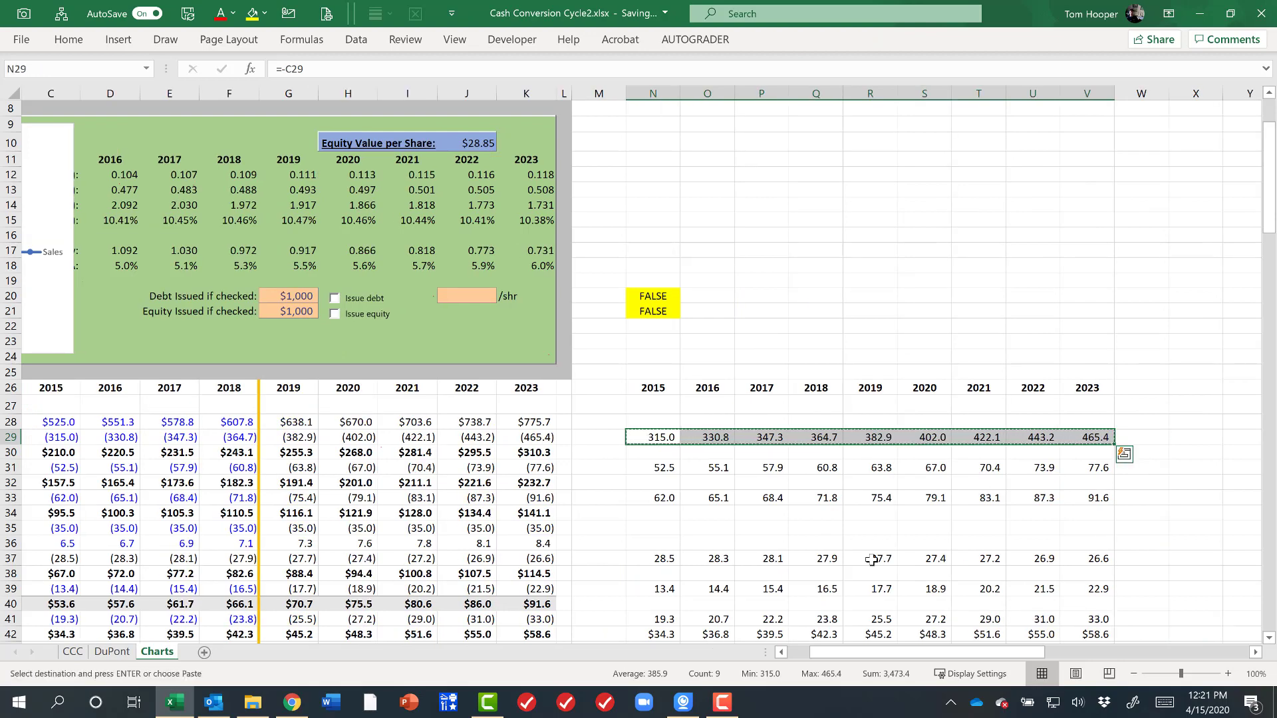
pyautogui.click(795, 654)
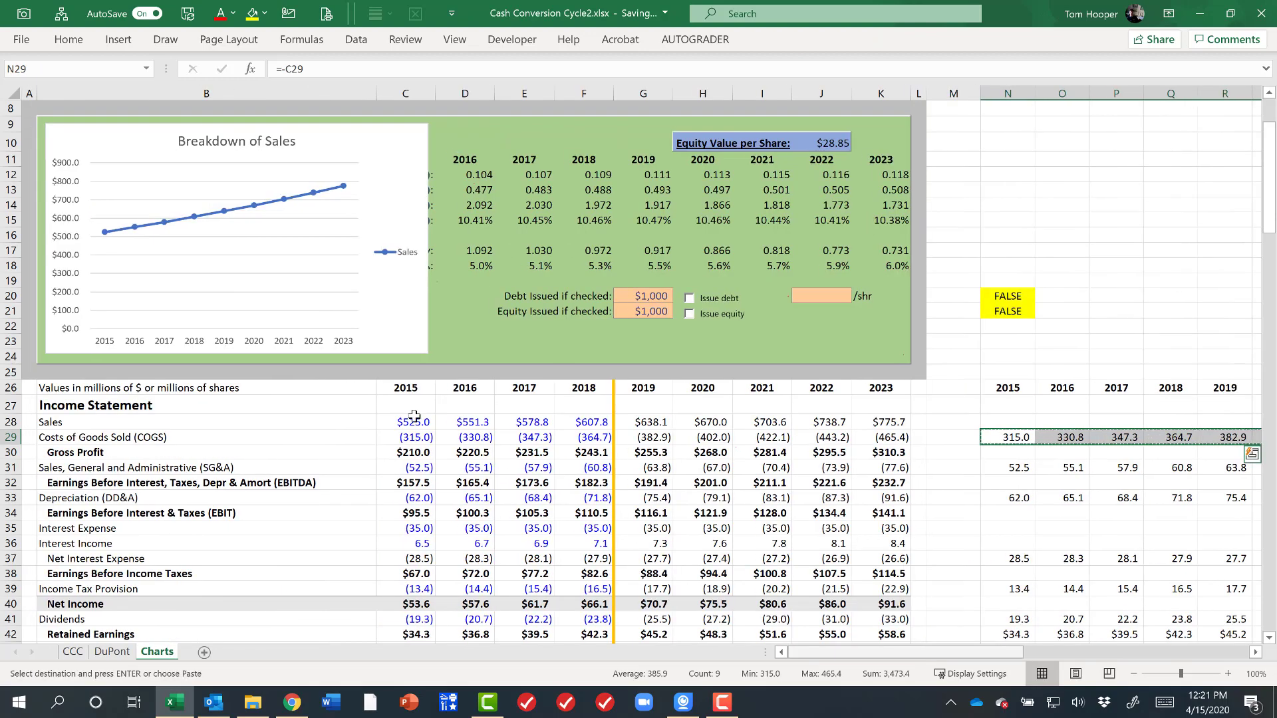
pyautogui.click(409, 327)
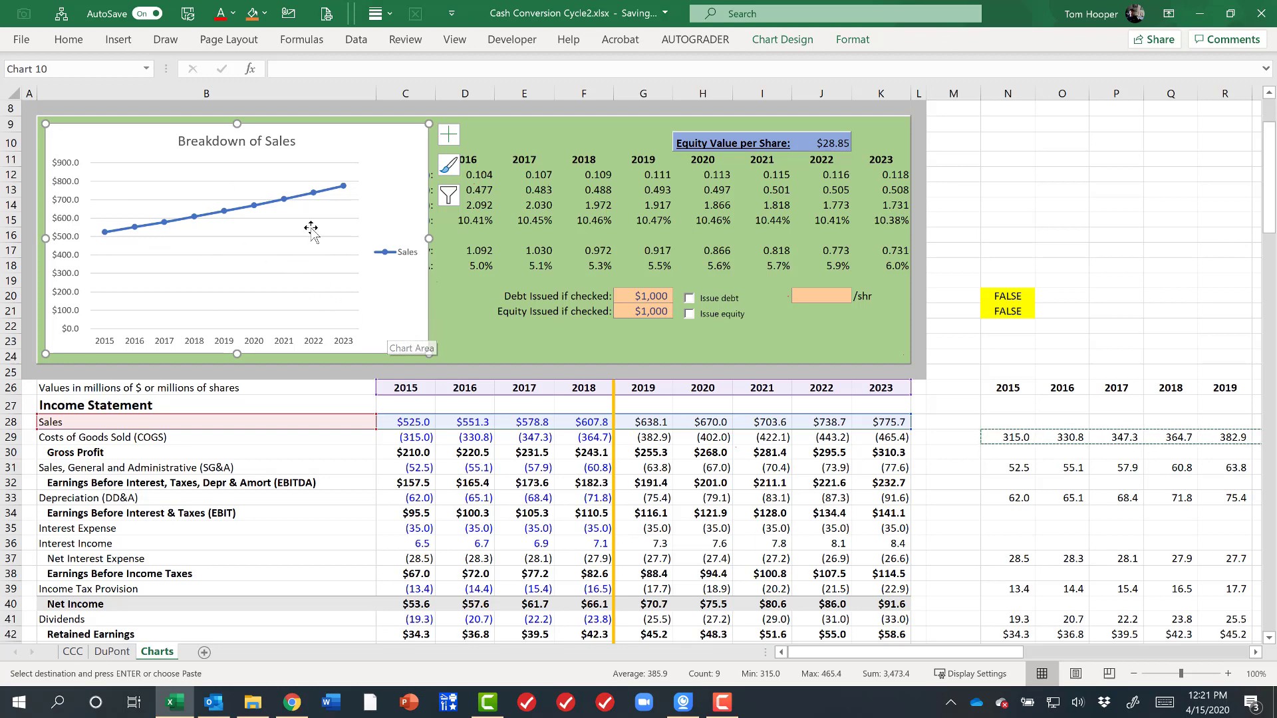
pyautogui.click(68, 41)
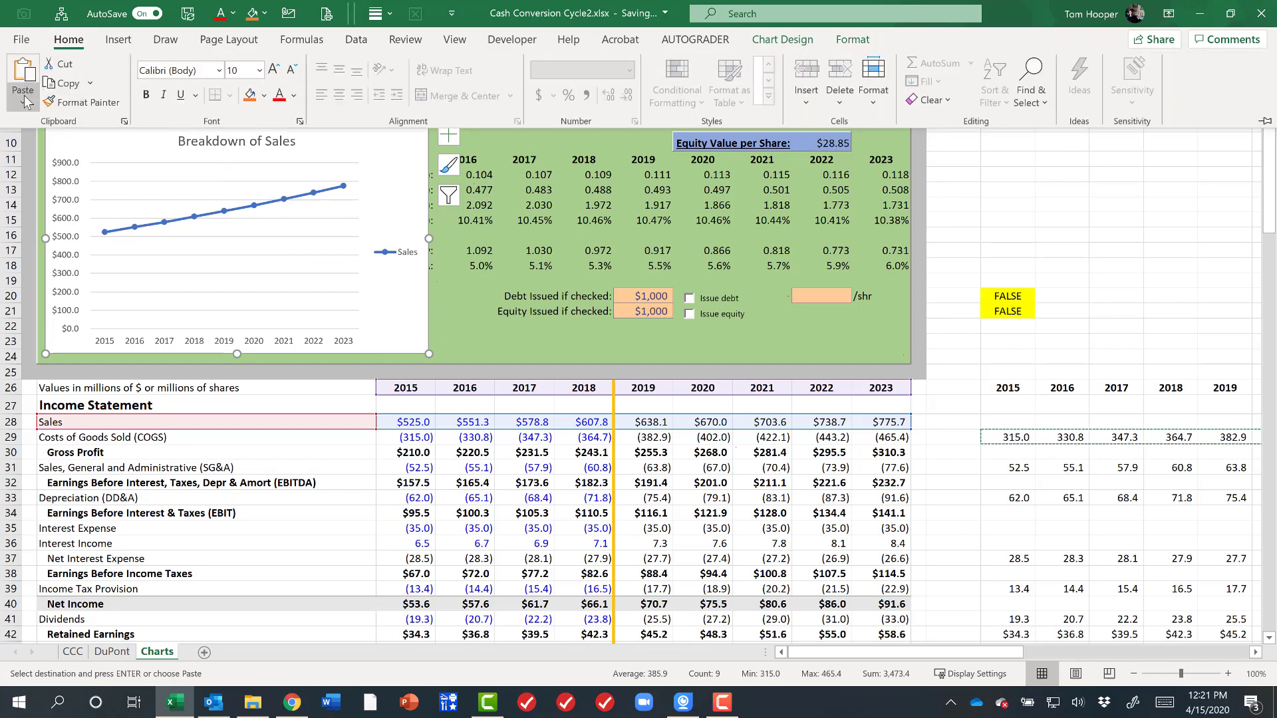
pyautogui.click(22, 101)
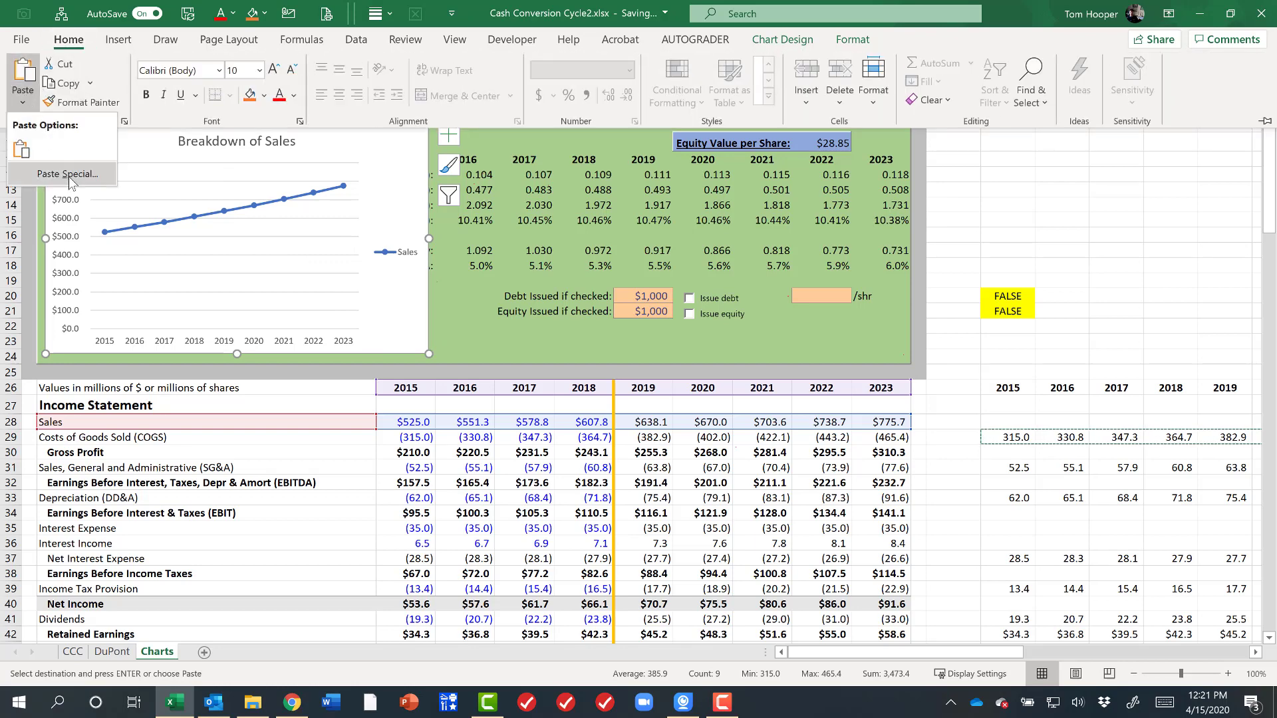
pyautogui.click(69, 174)
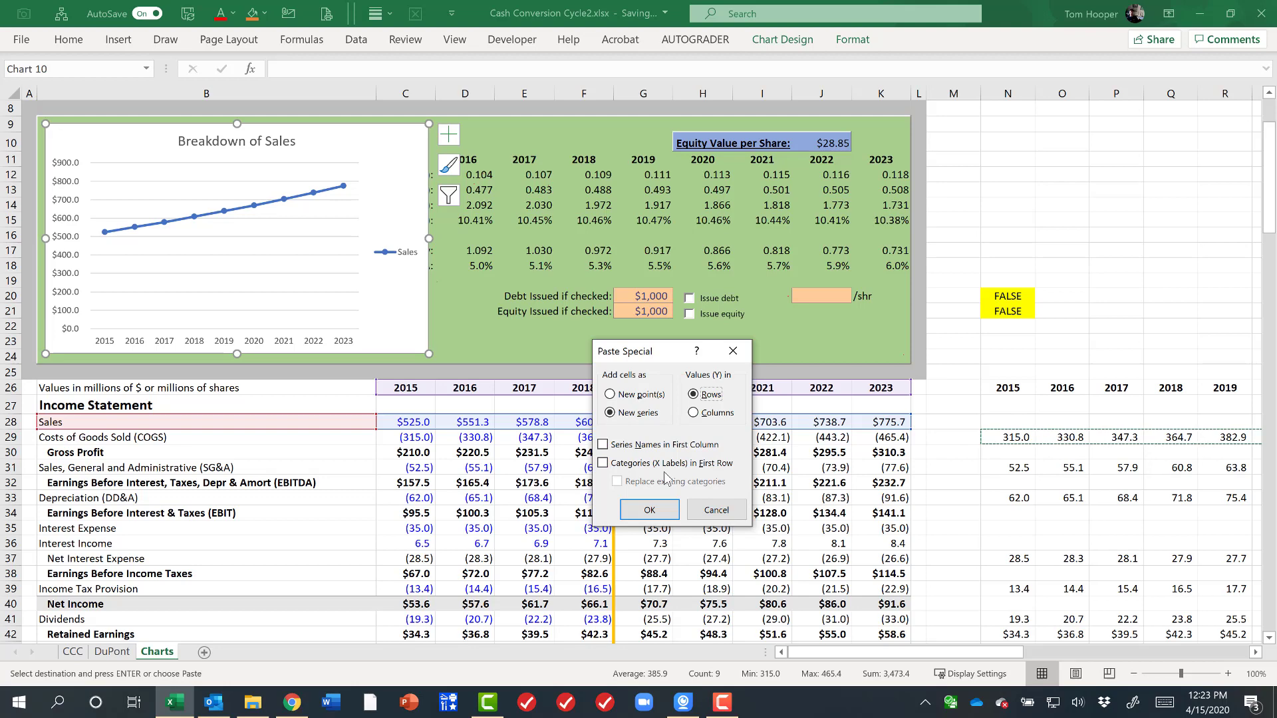
pyautogui.click(649, 511)
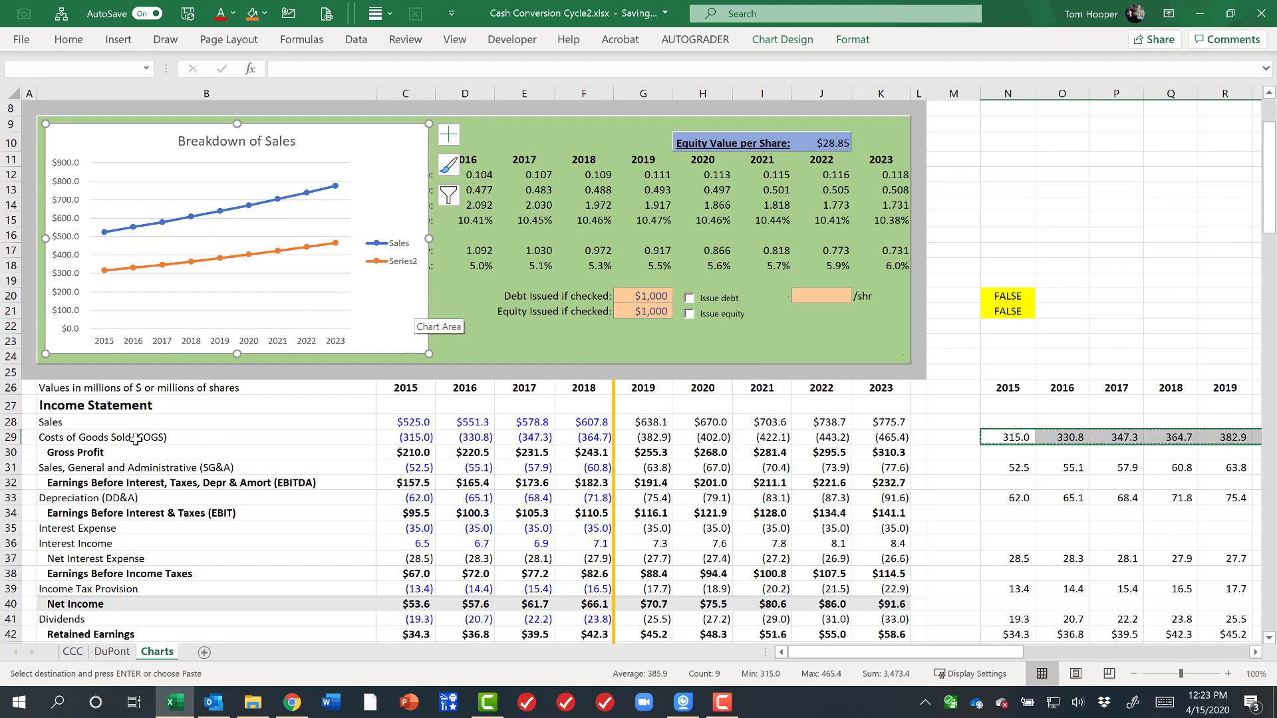
pyautogui.click(411, 319)
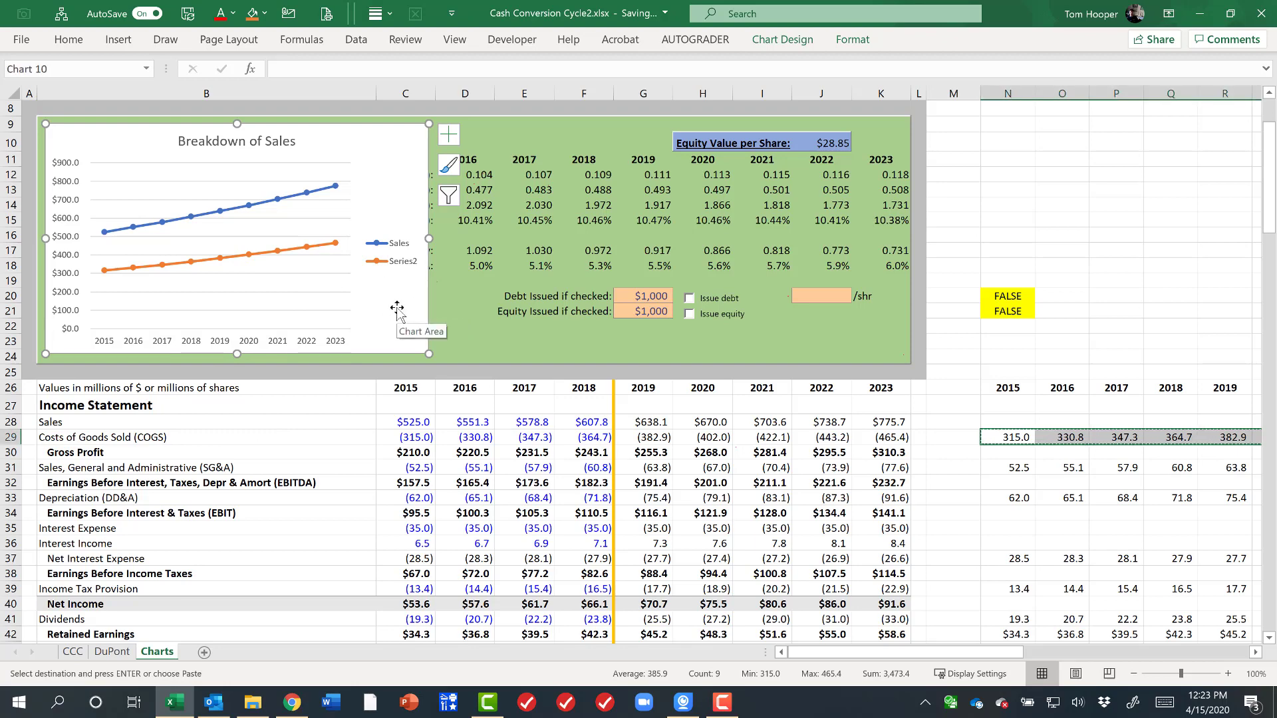
pyautogui.rightClick(397, 309)
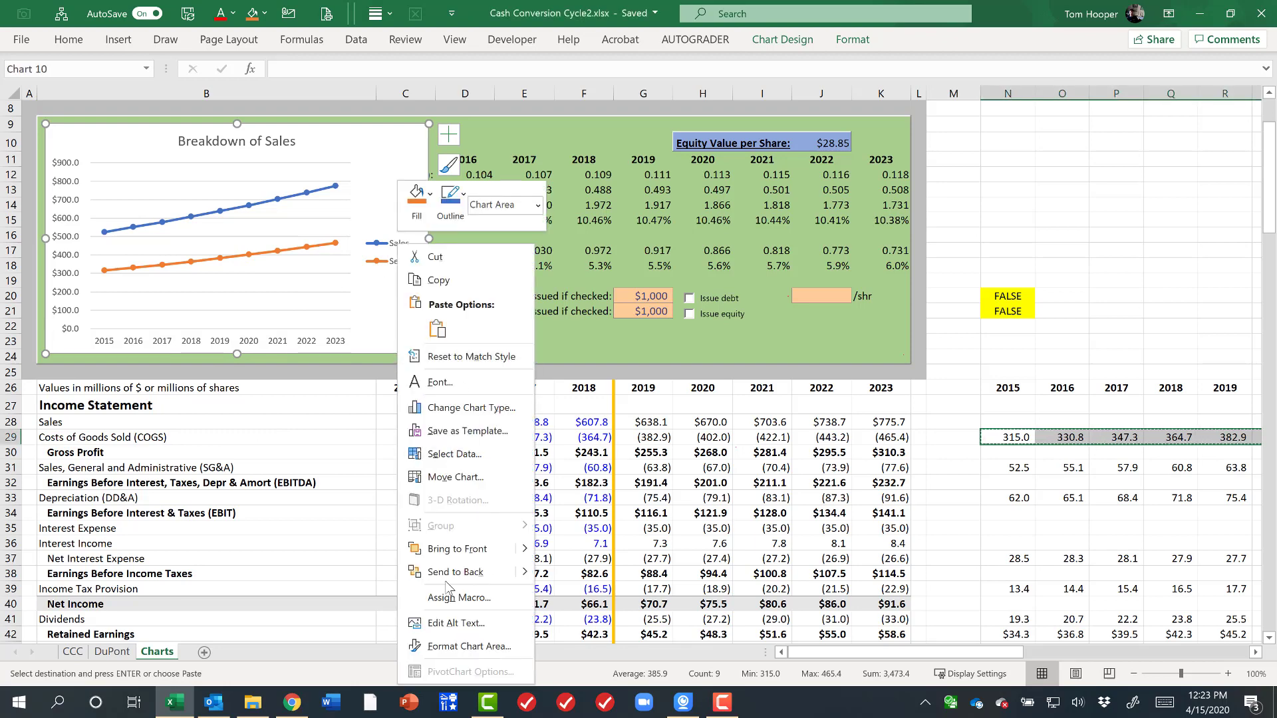
pyautogui.click(454, 458)
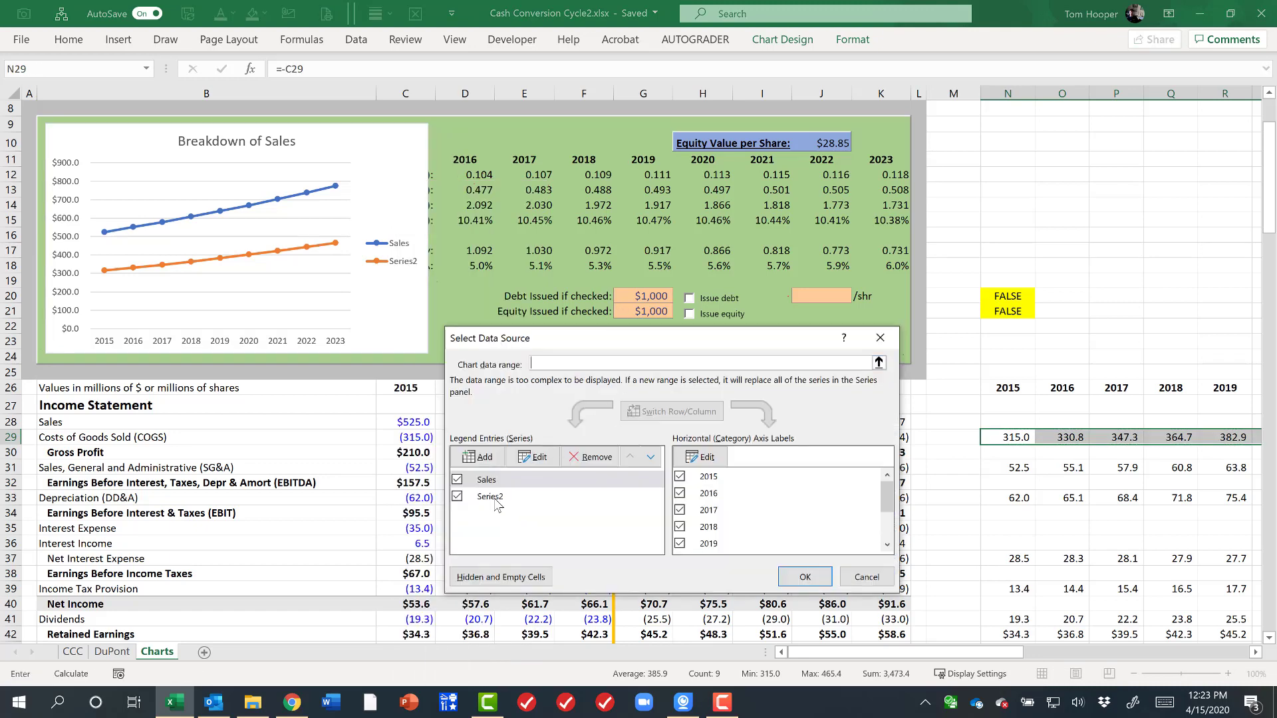
pyautogui.click(494, 500)
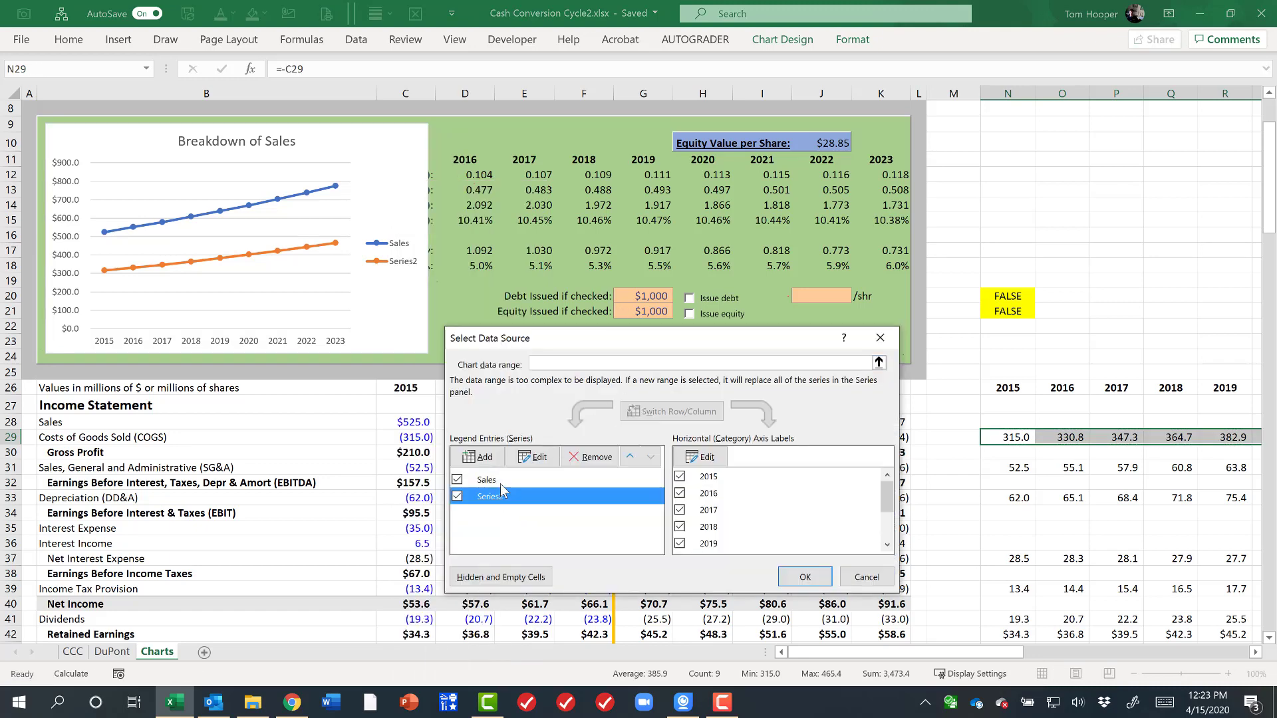
pyautogui.click(537, 458)
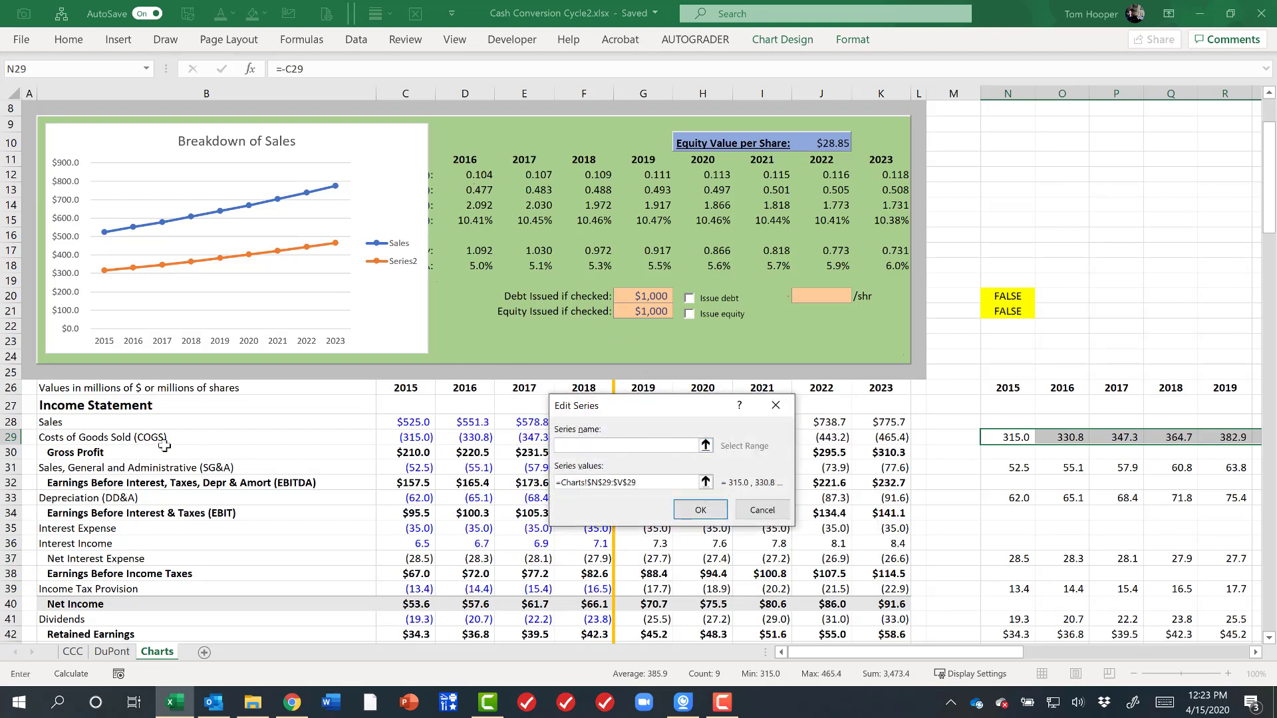
pyautogui.click(756, 512)
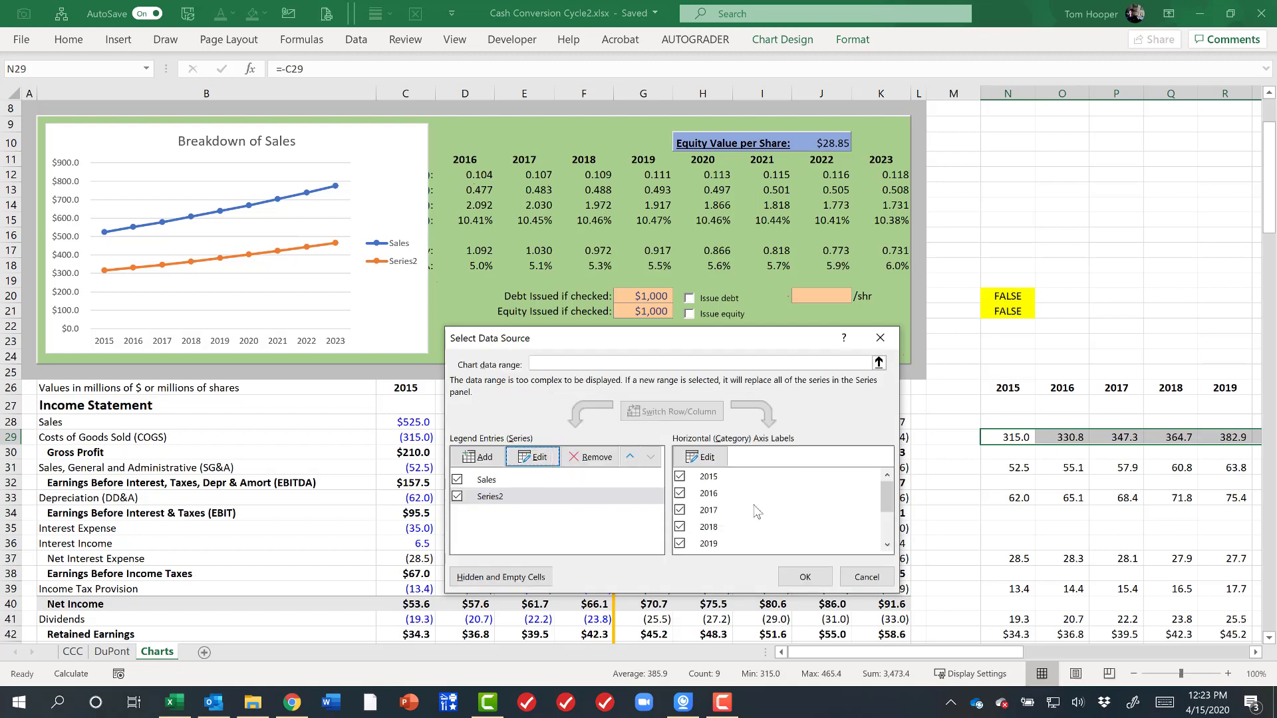
pyautogui.click(858, 577)
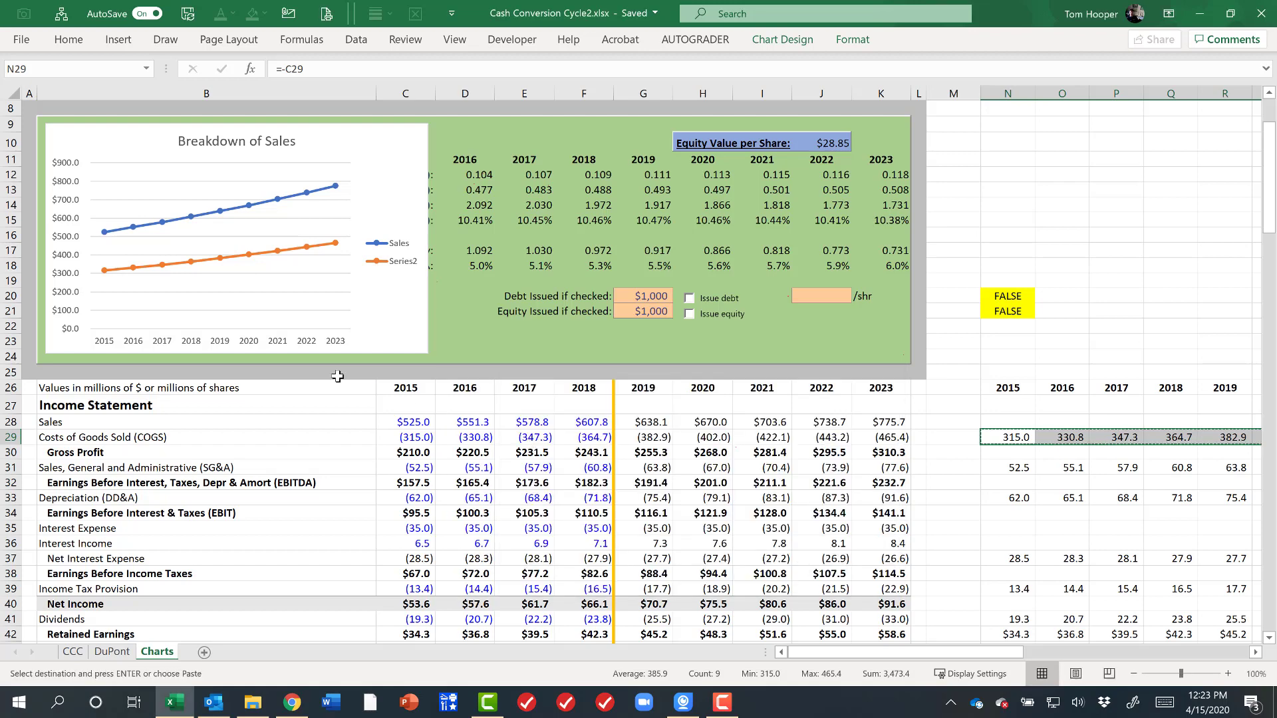
# Step: Name the chart's orange line by adding Charts!$B$29 as the first argument of its SERIES formula
pyautogui.moveTo(325, 251)
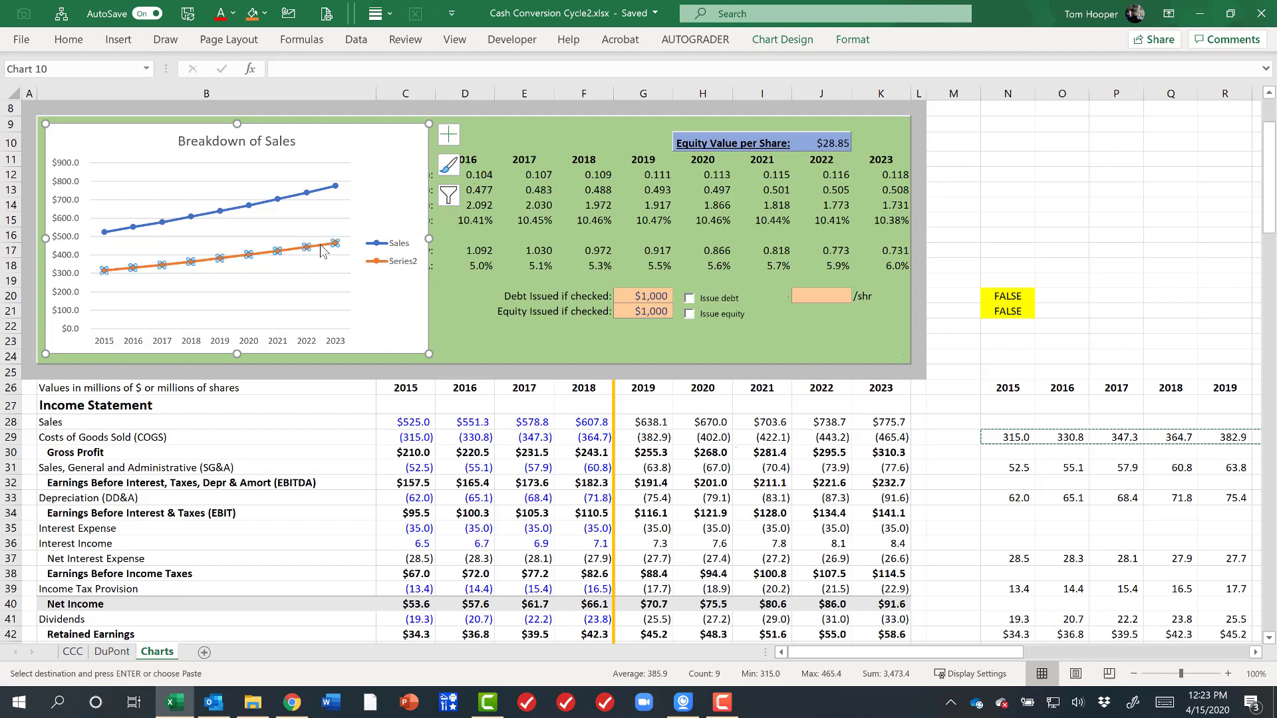
pyautogui.click(321, 250)
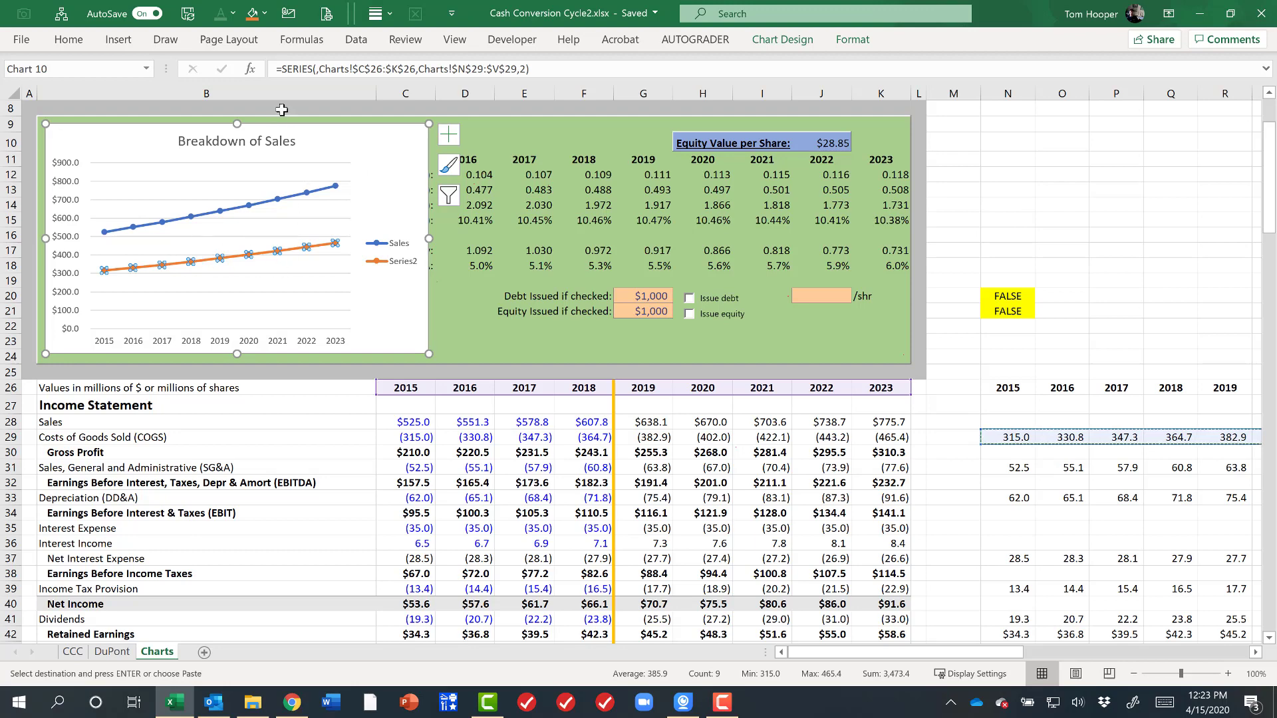
pyautogui.click(316, 69)
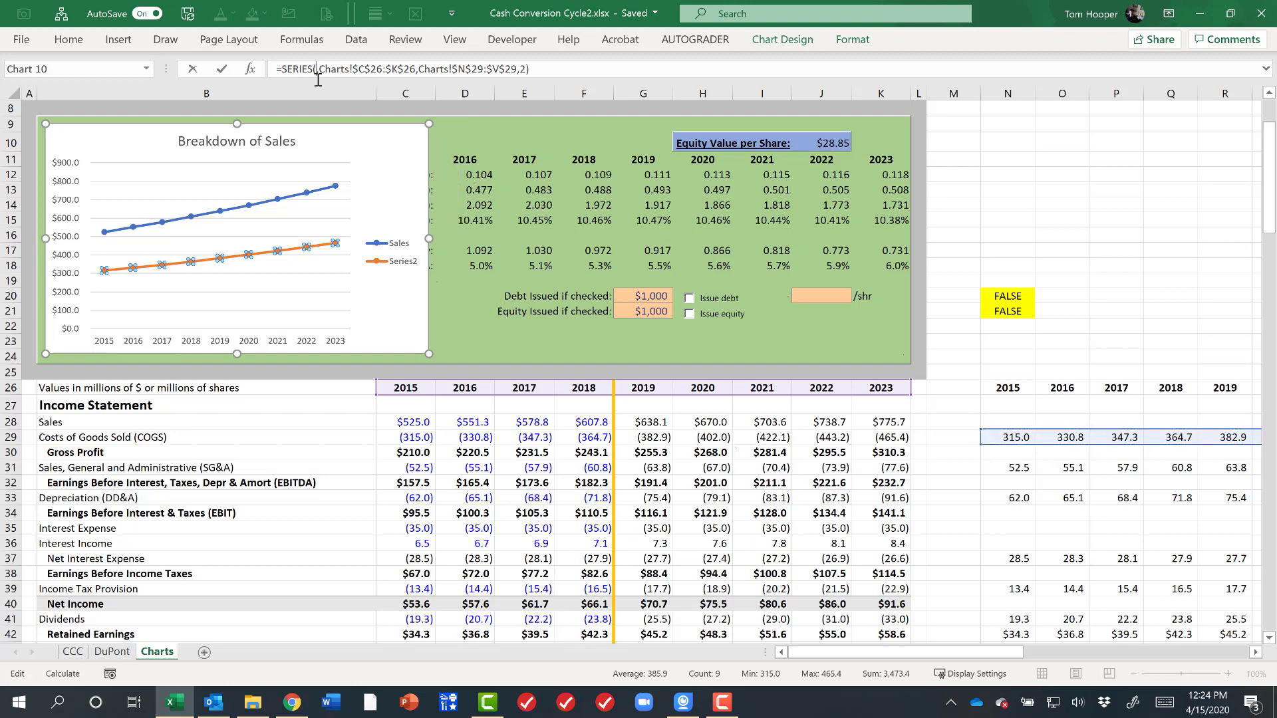
pyautogui.click(88, 439)
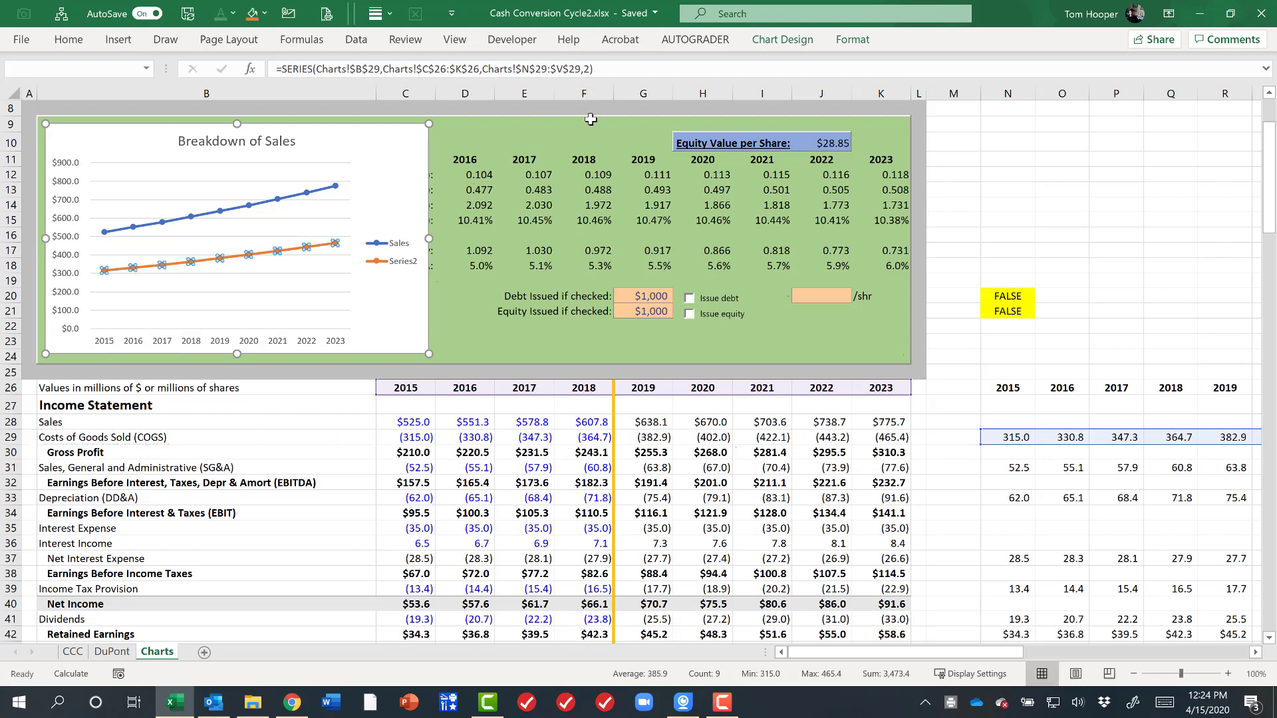
pyautogui.press('Return')
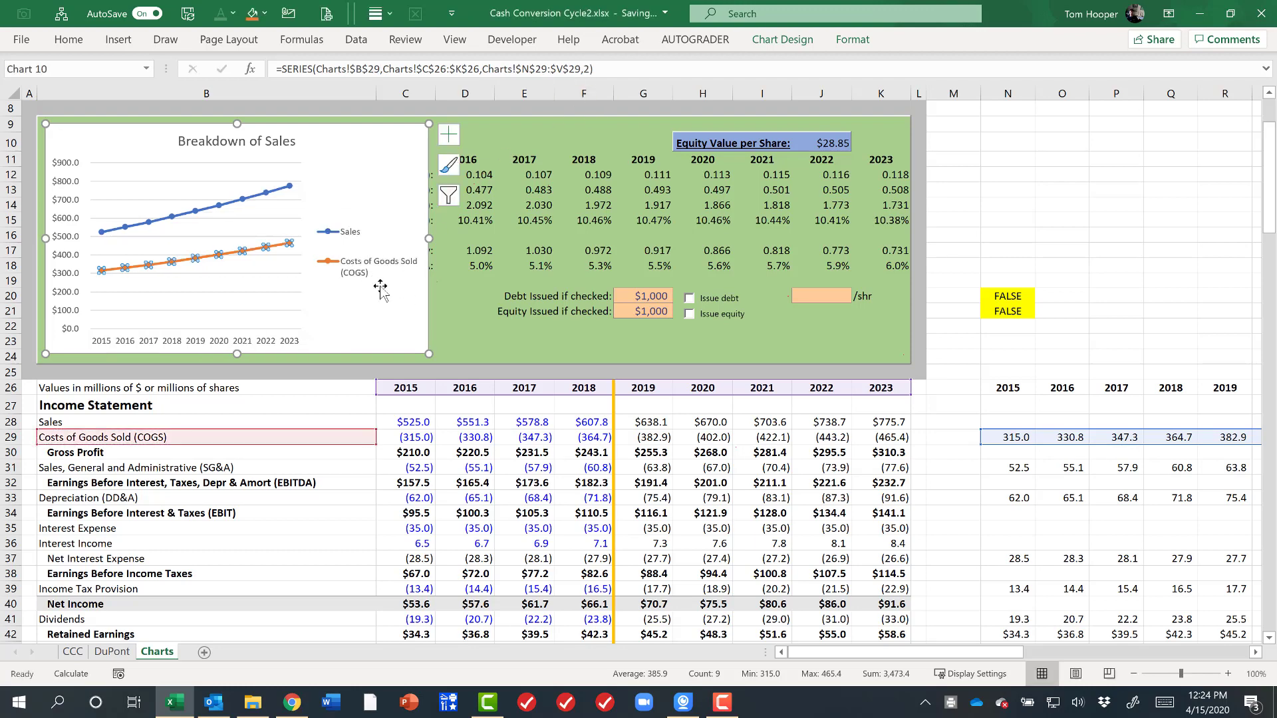
# Step: Change the plot order of the COGS series to 1 in its SERIES formula
pyautogui.click(587, 69)
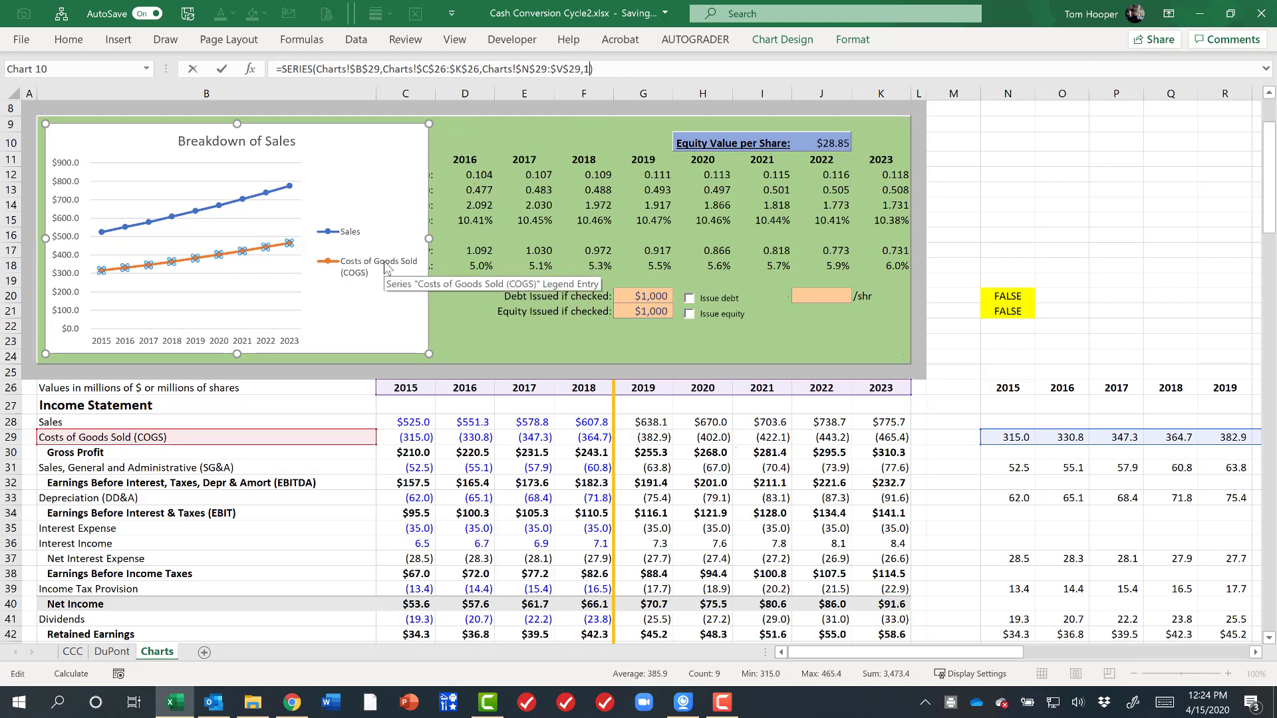
pyautogui.press('Return')
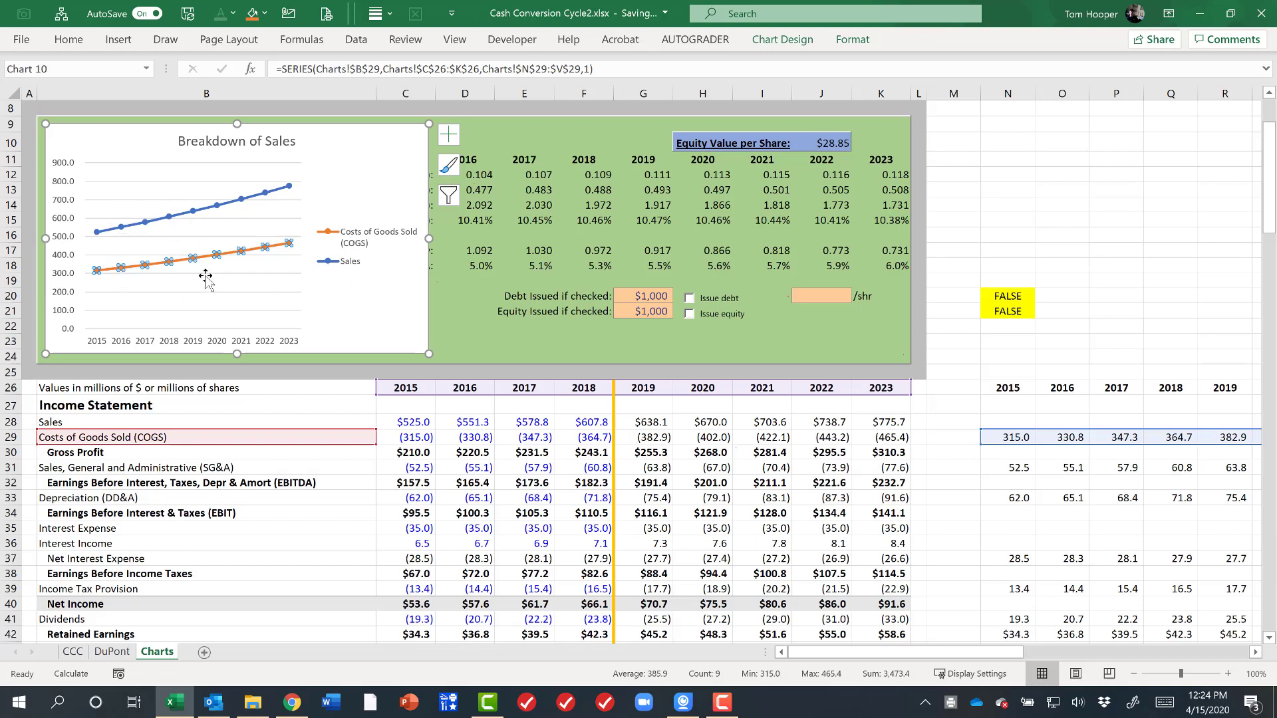
pyautogui.click(405, 421)
pyautogui.click(1007, 437)
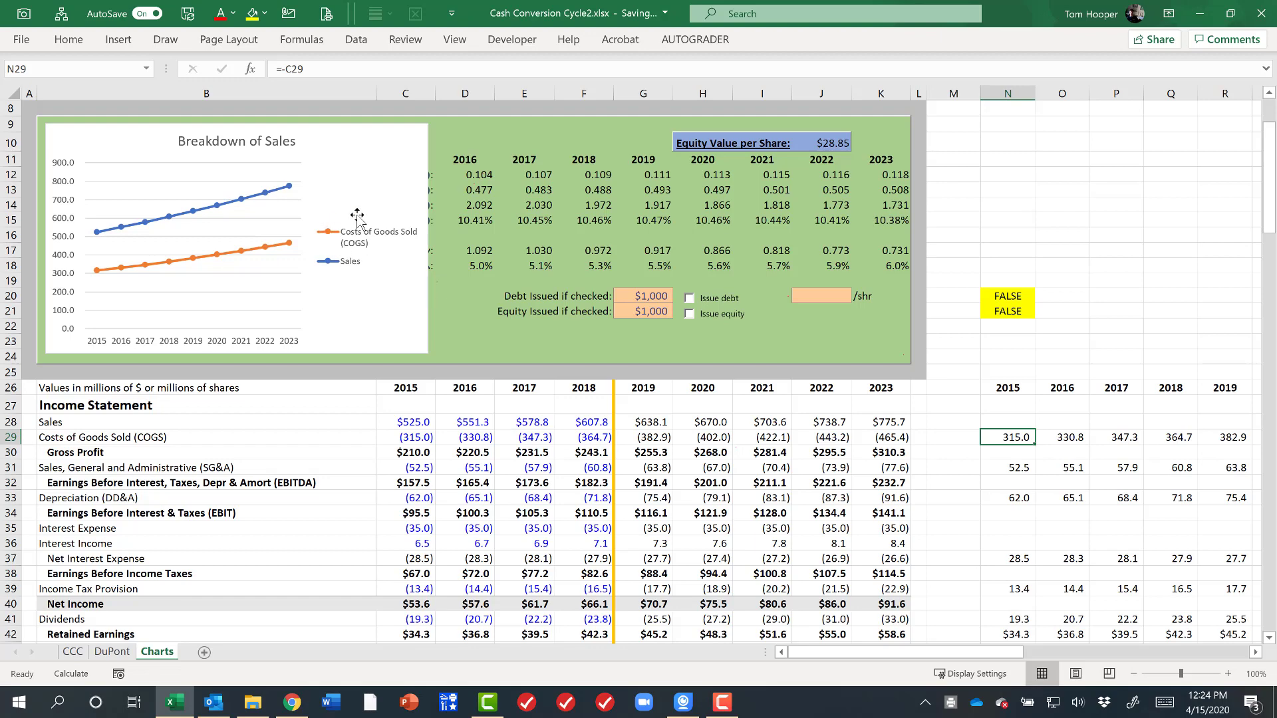
# Step: Set the last argument of the COGS line's SERIES formula back to 2 so it plots after Sales
pyautogui.click(253, 251)
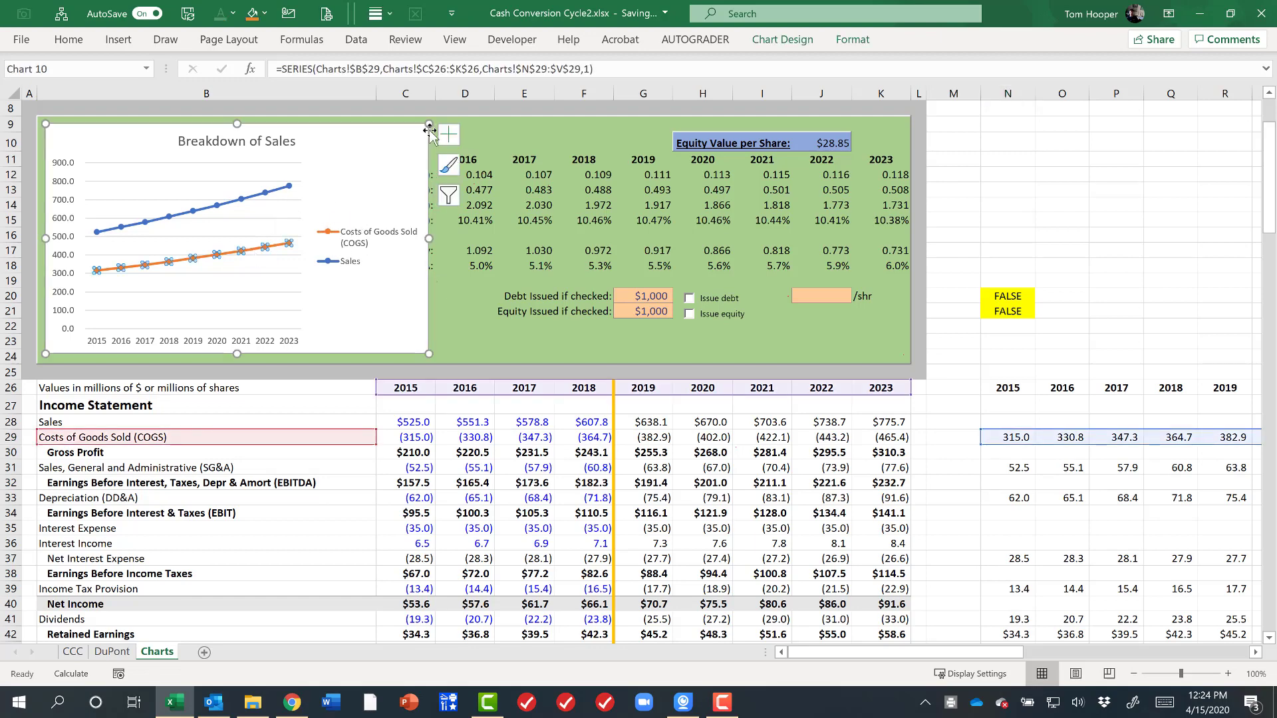
pyautogui.click(586, 67)
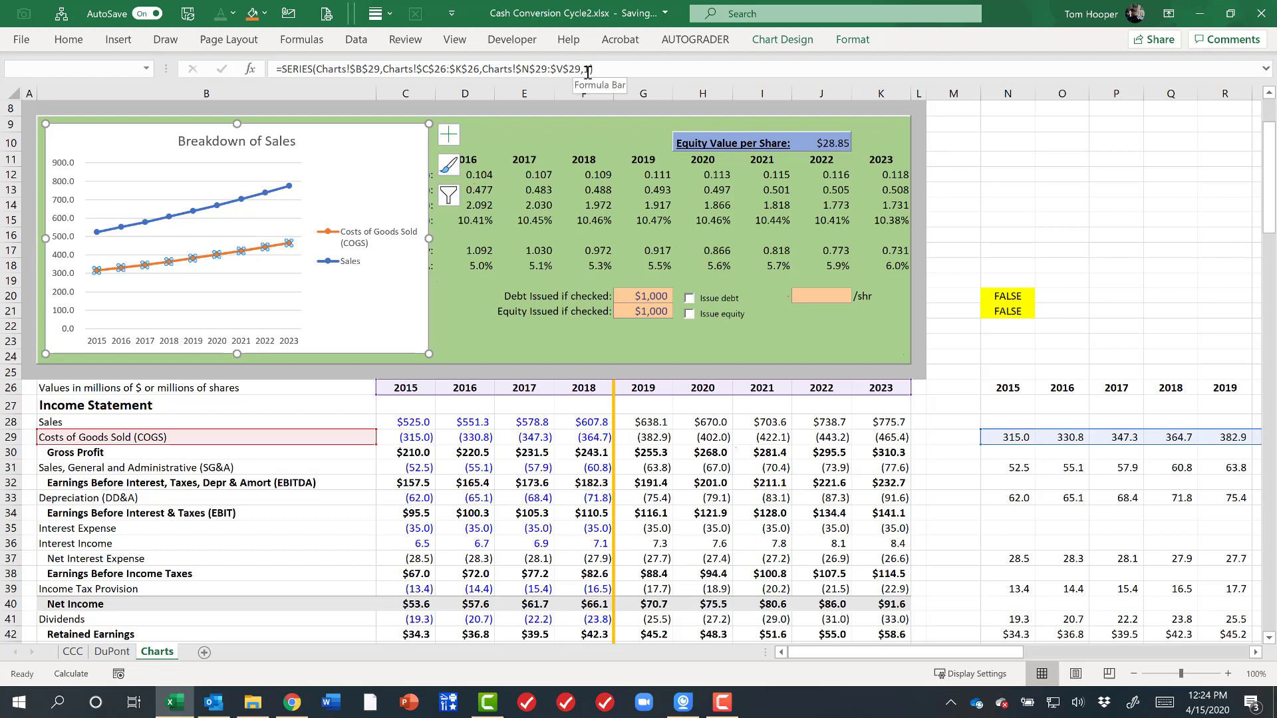
pyautogui.doubleClick(588, 68)
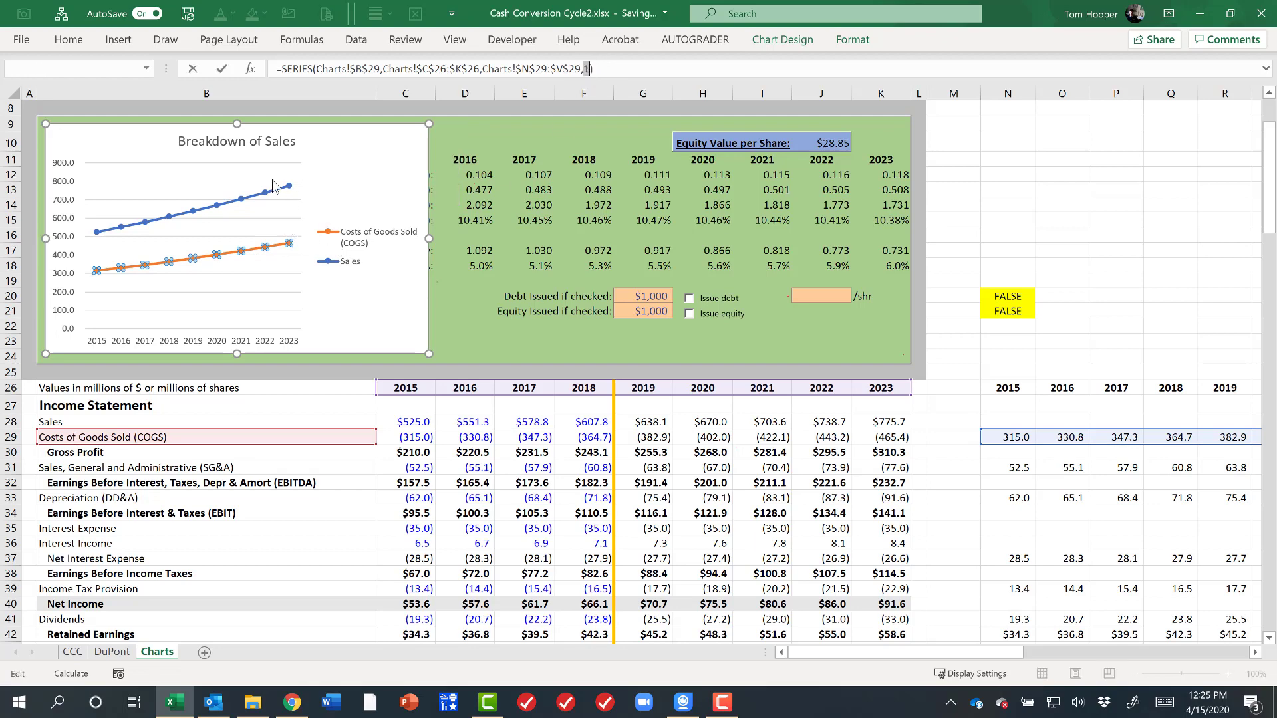
pyautogui.write('2')
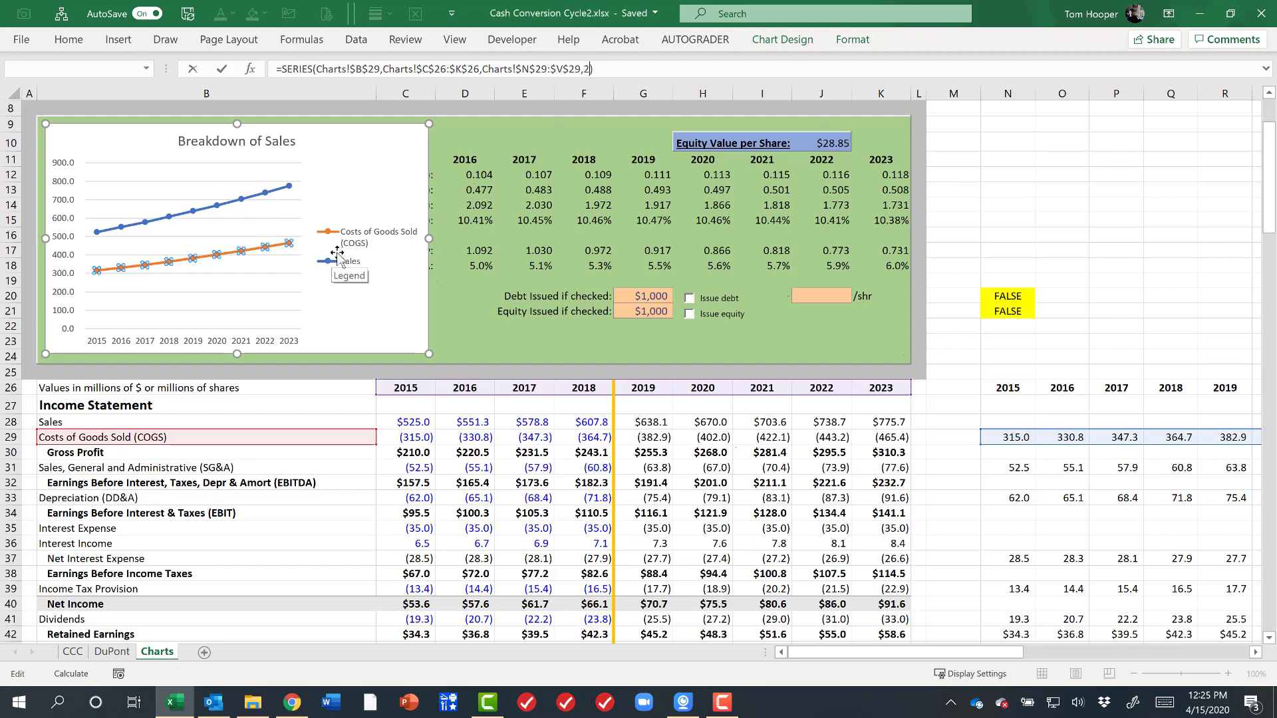
pyautogui.press('Return')
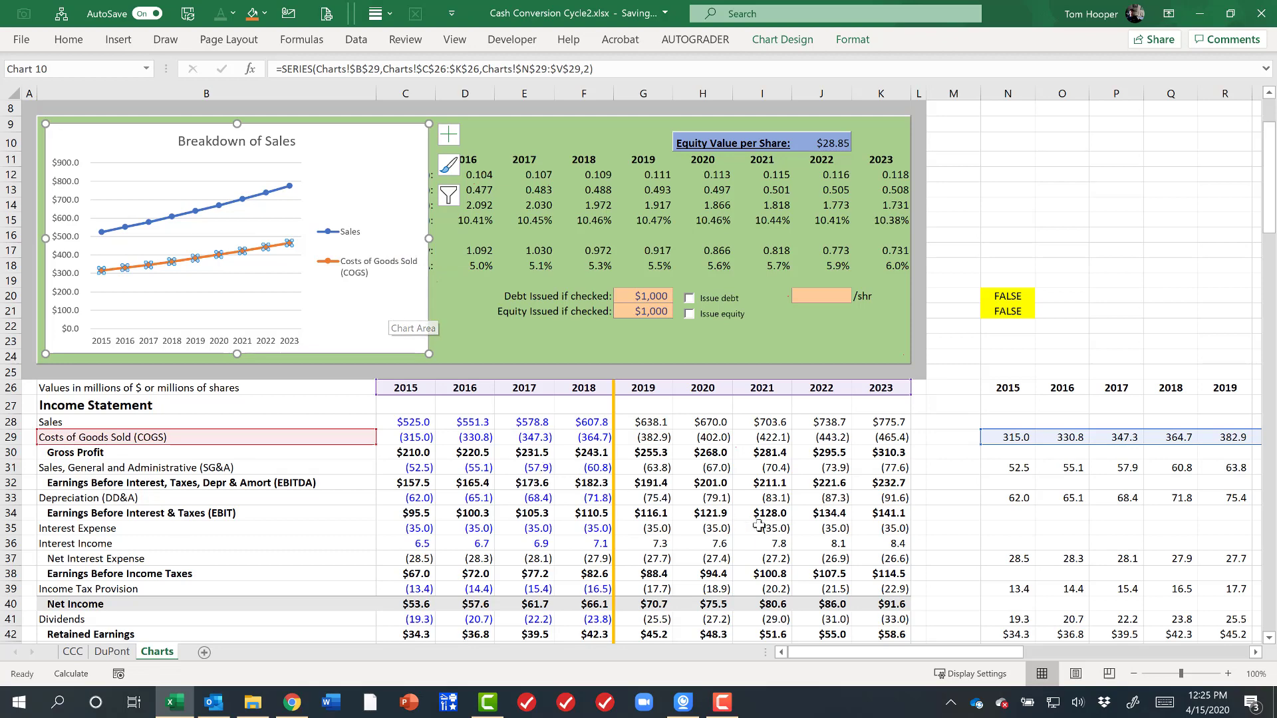
# Step: Copy the SG&A label in B31 together with the sign-reversed SG&A values in N31:V31
pyautogui.click(1014, 466)
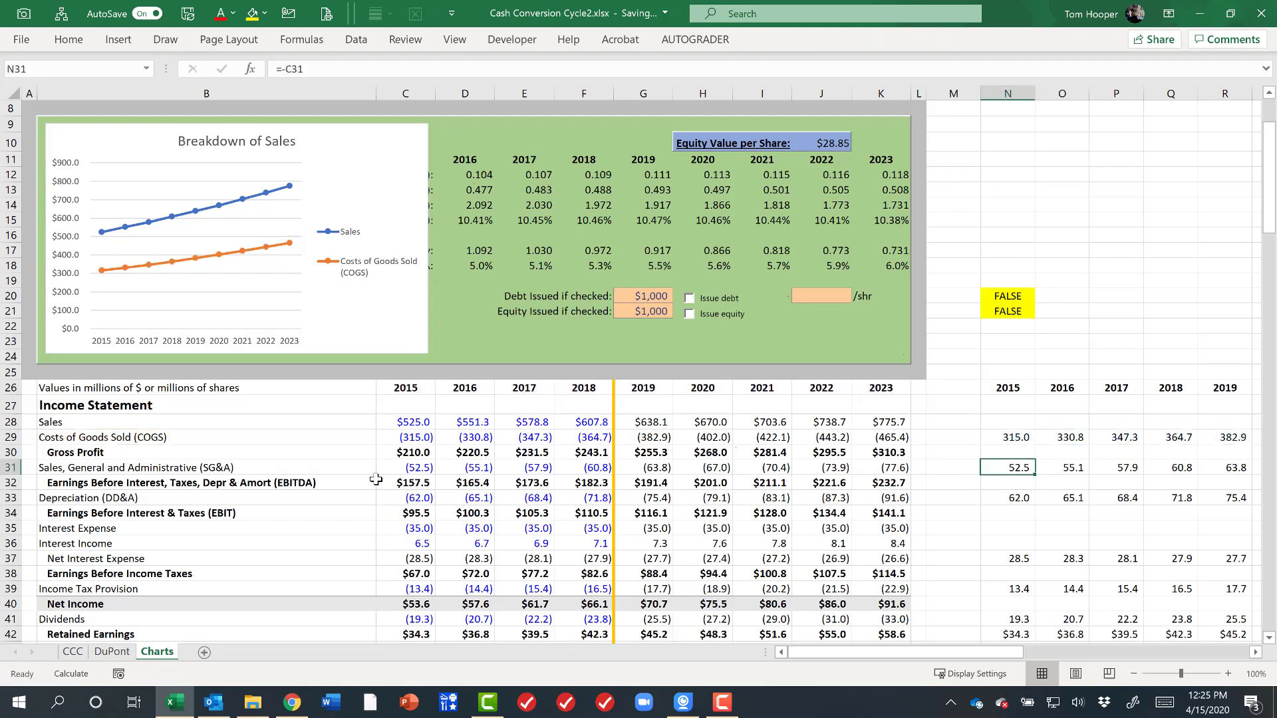
pyautogui.click(335, 468)
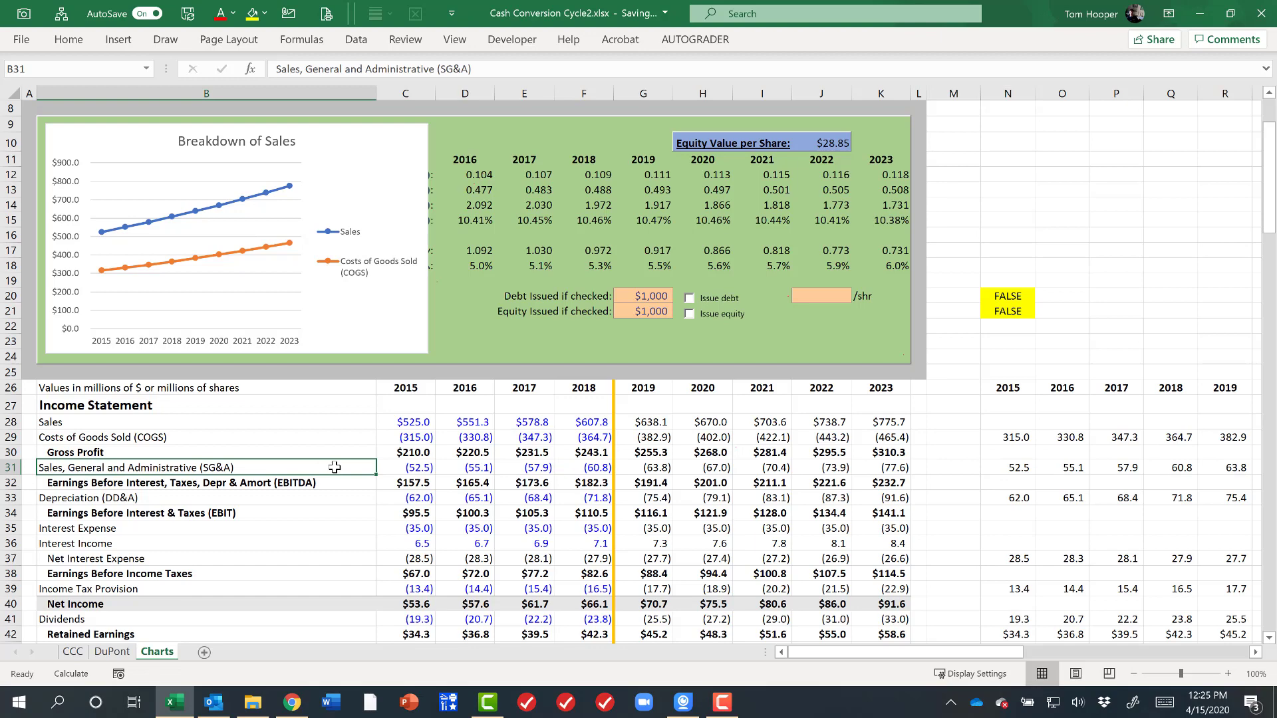
pyautogui.keyDown('ctrl'); pyautogui.click(1013, 469); pyautogui.keyUp('ctrl')
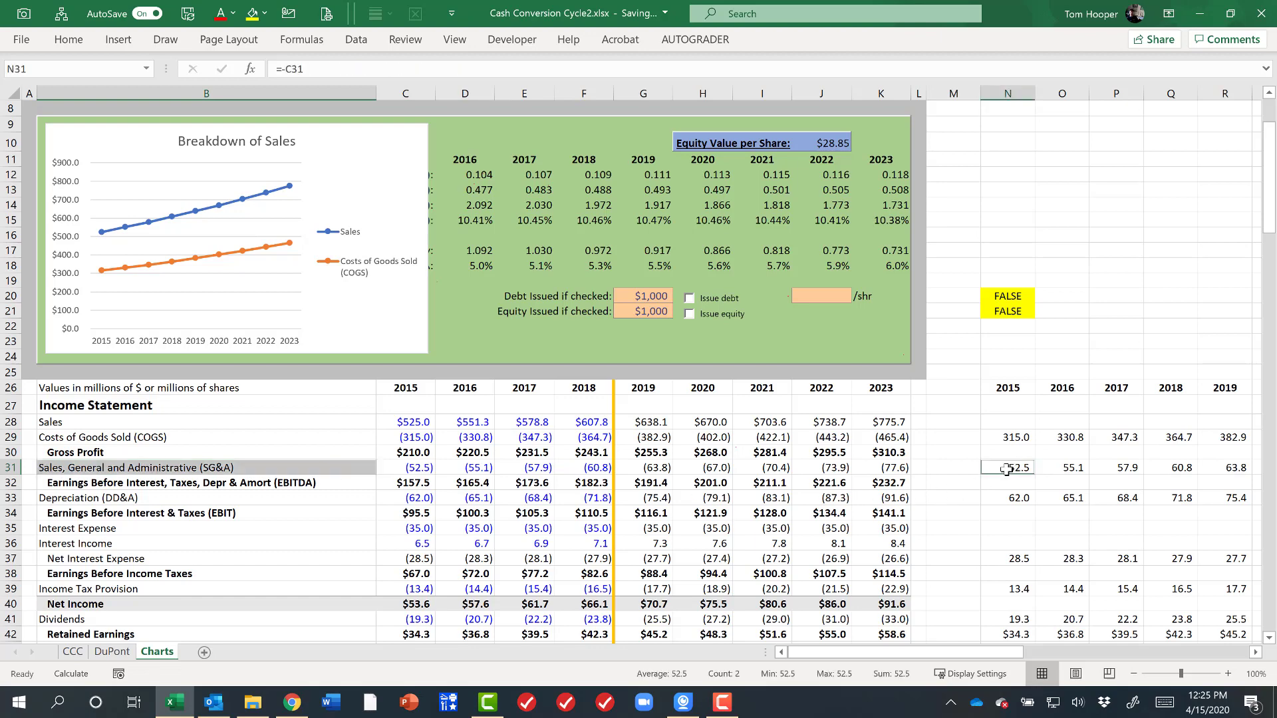
pyautogui.hotkey('ctrl', 'shift', 'Right')
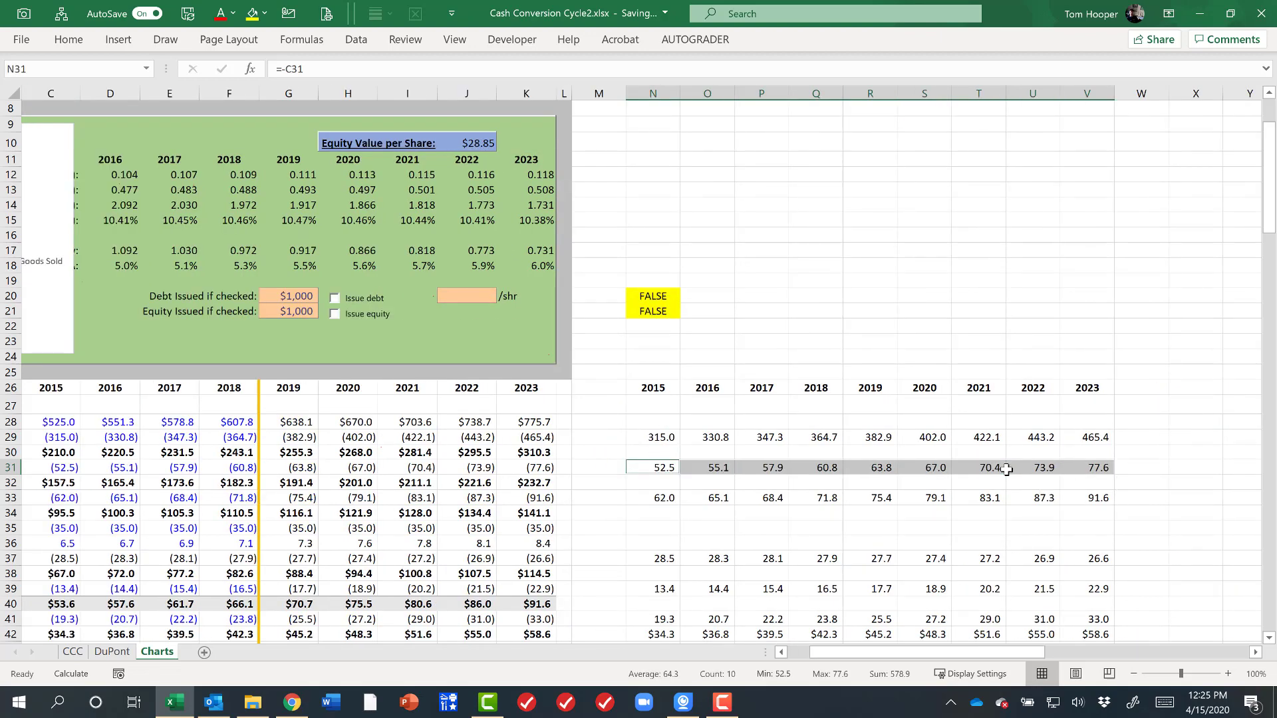
pyautogui.hotkey('ctrl', 'c')
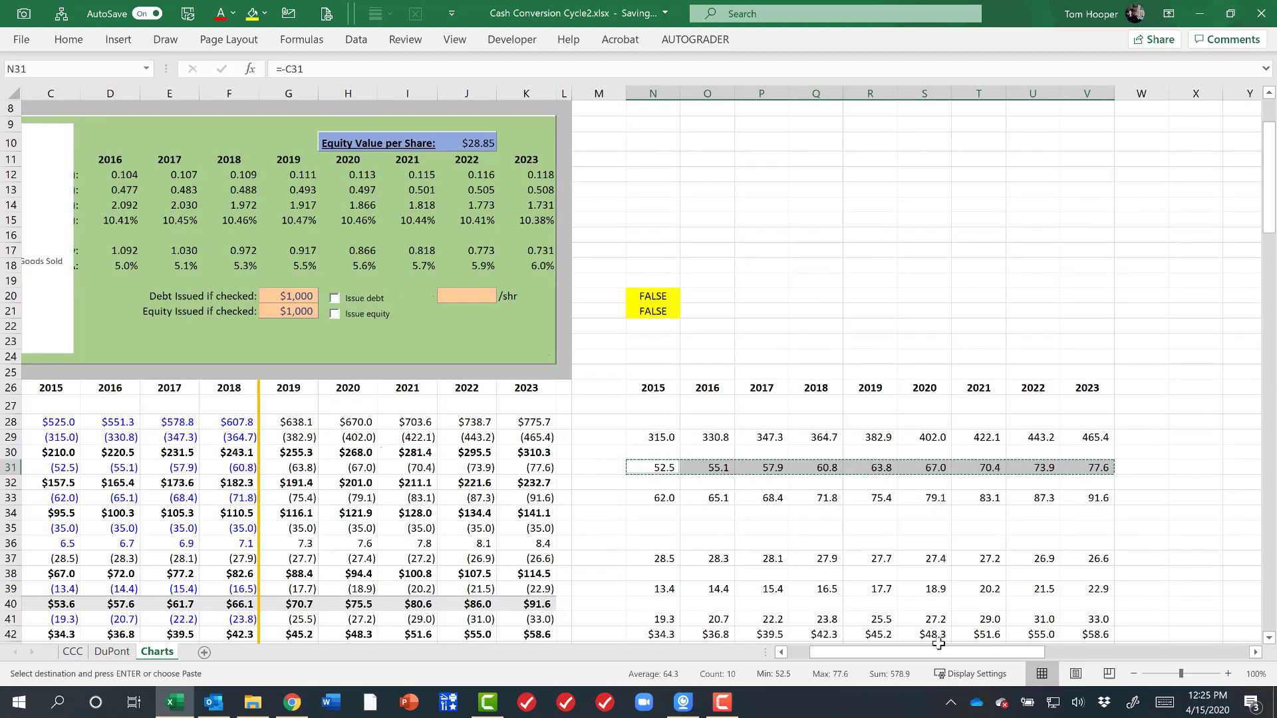
# Step: Paste the copied SG&A cells into the Breakdown of Sales chart as a new series in rows, with series names in the first column
pyautogui.moveTo(942, 657); pyautogui.dragTo(584, 598)
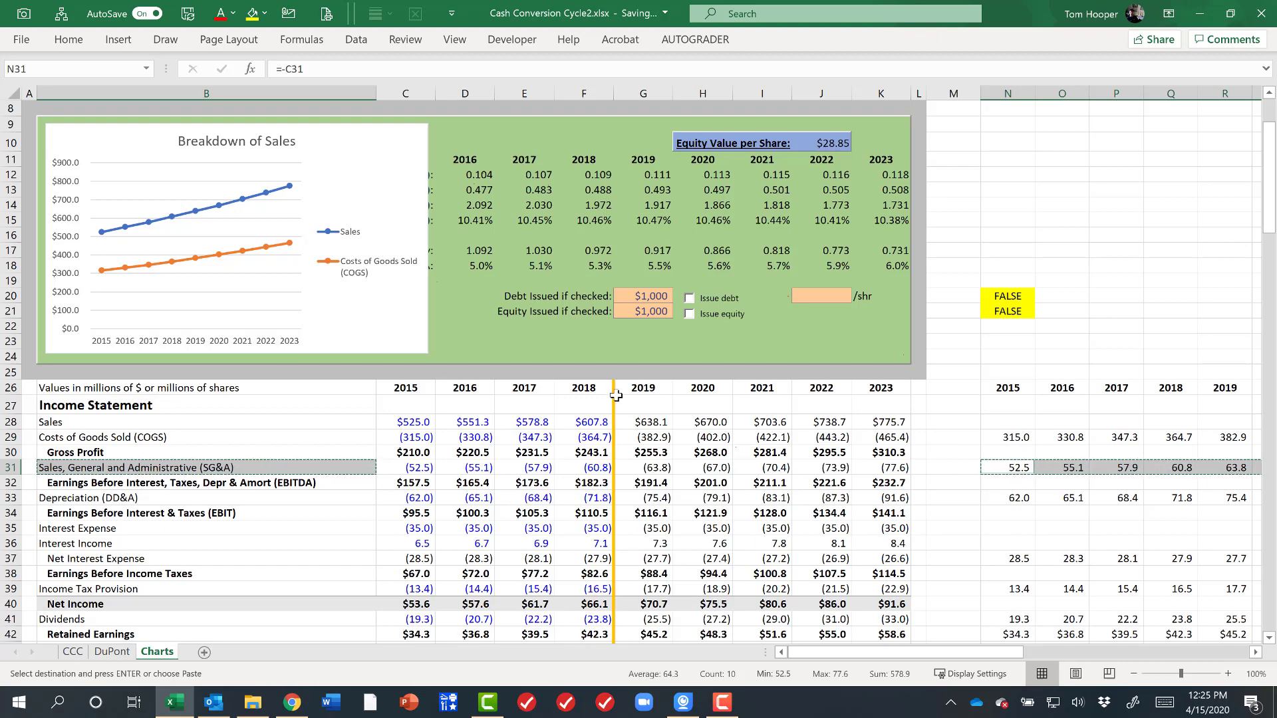
pyautogui.click(403, 326)
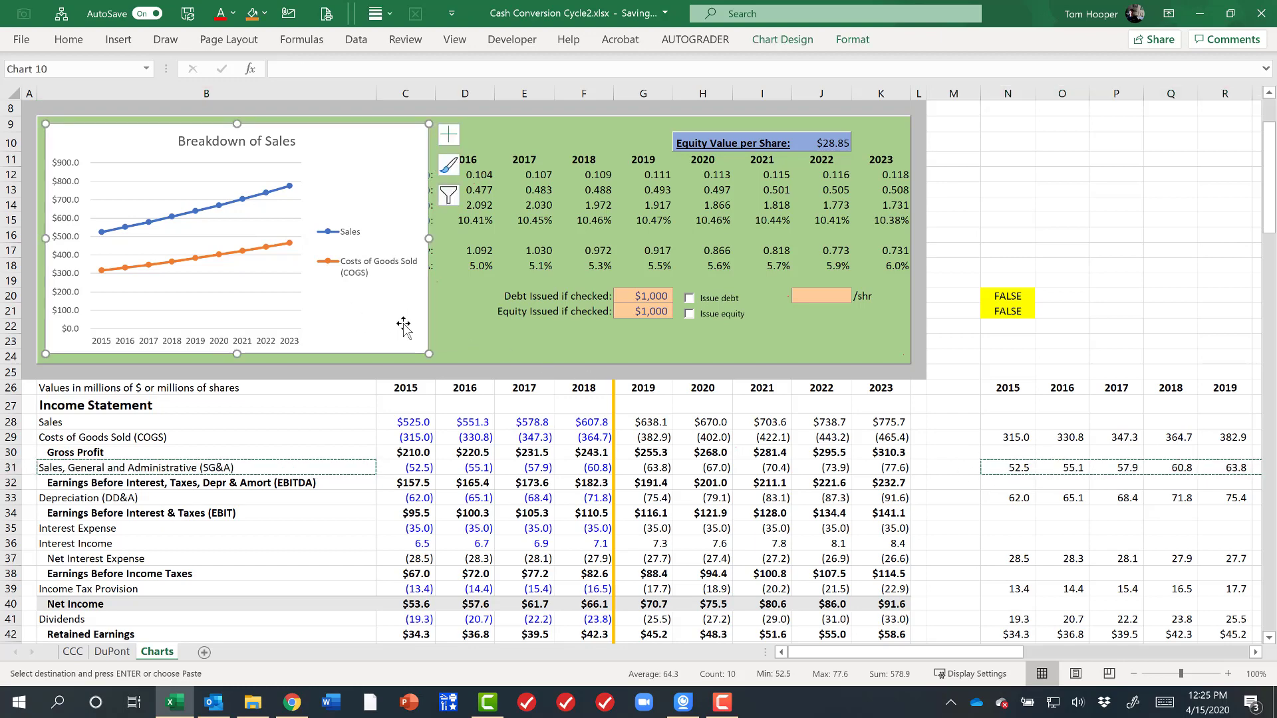
pyautogui.hotkey('ctrl', 'F1')
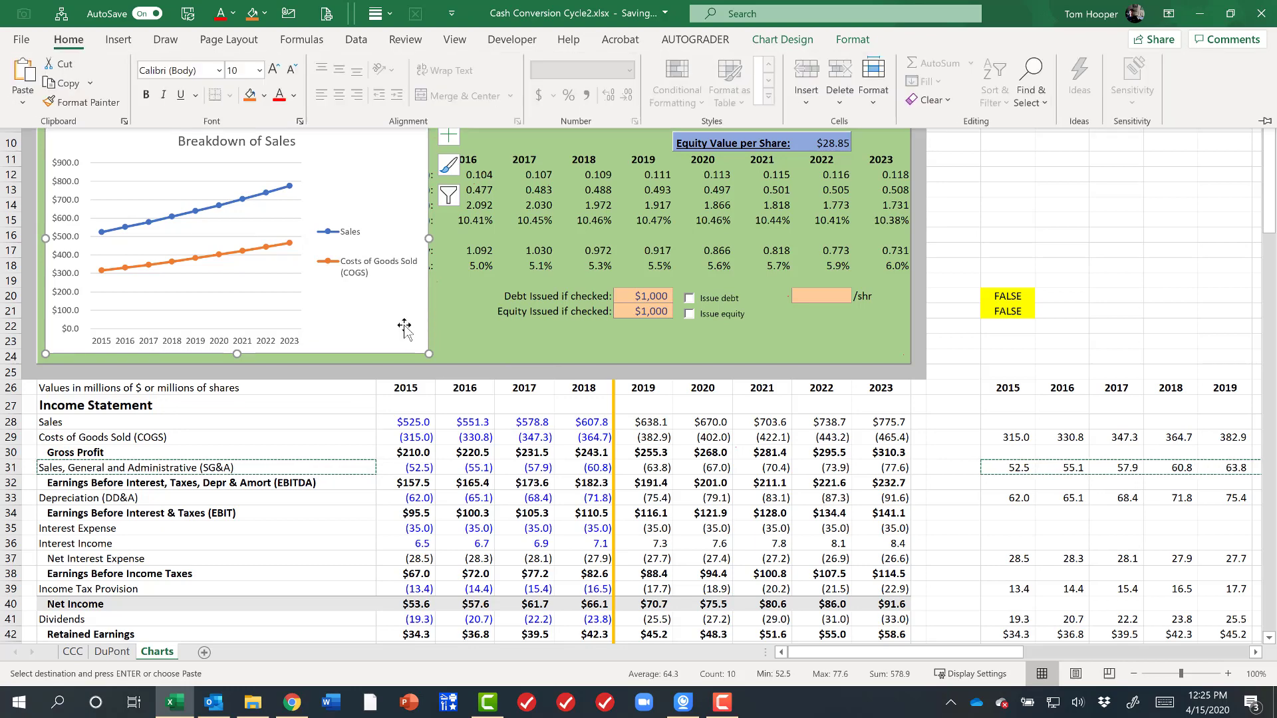
pyautogui.hotkey('alt', 'h')
pyautogui.press('v')
pyautogui.press('s')
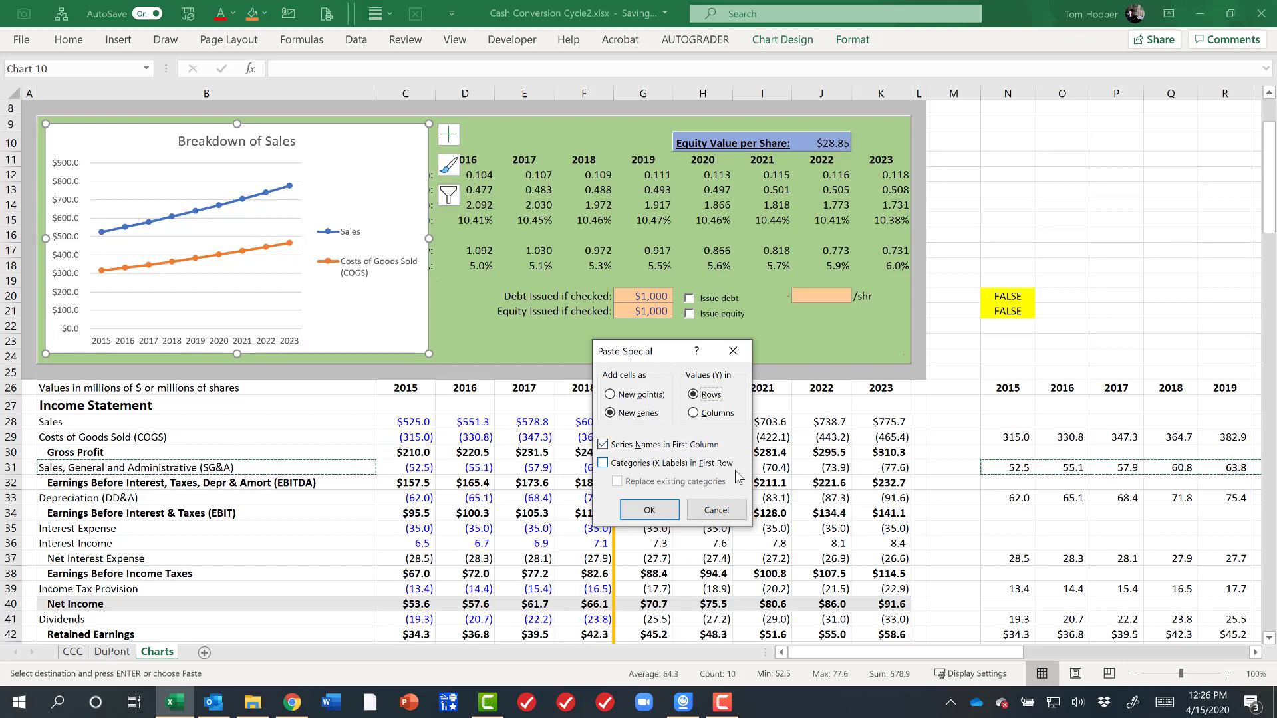
pyautogui.click(667, 513)
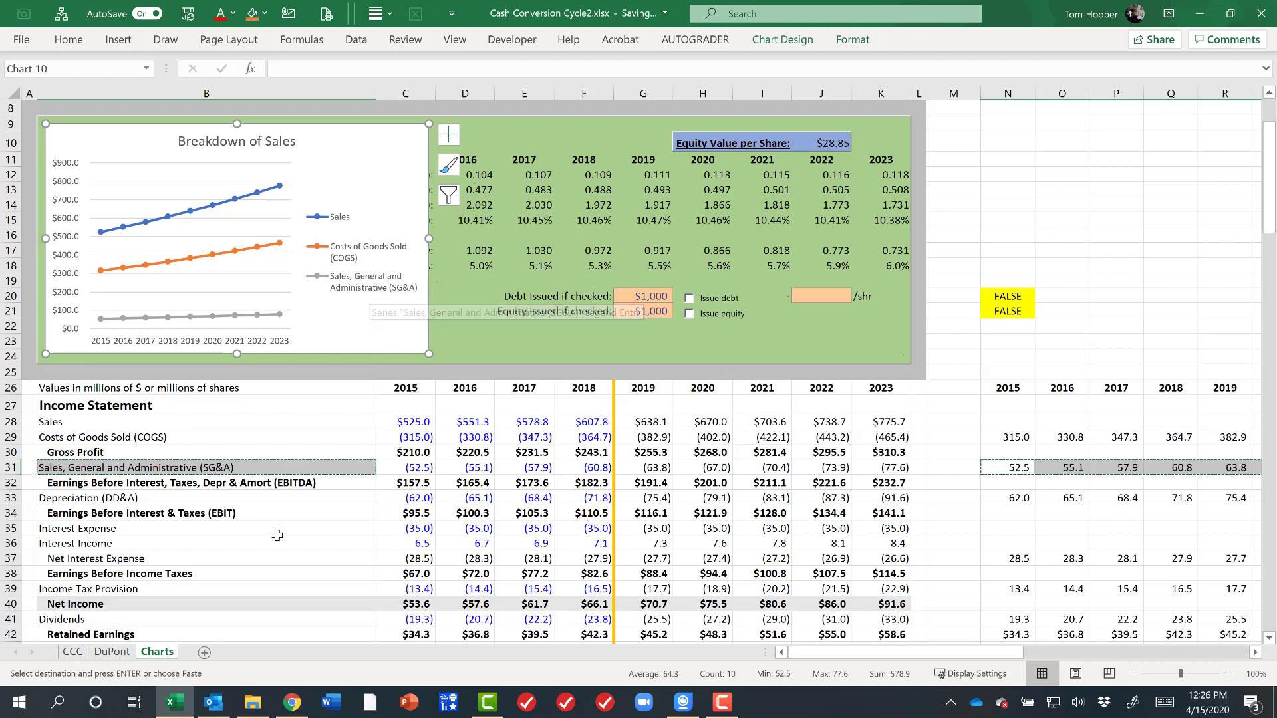
# Step: Copy the Depreciation (DD&A) label in B33 together with the sign-reversed values in N33:V33
pyautogui.click(286, 498)
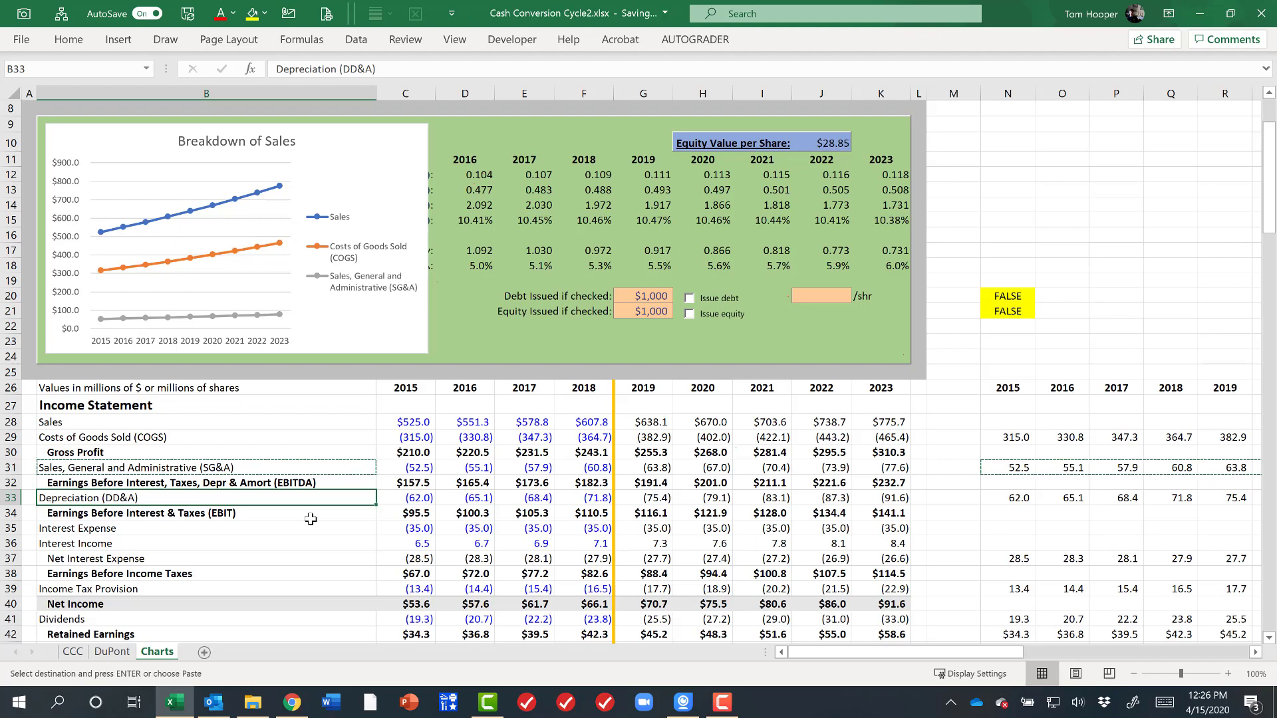
pyautogui.press('Right')
pyautogui.press('Right')
pyautogui.press('Right')
pyautogui.press('Right')
pyautogui.press('Right')
pyautogui.press('Right')
pyautogui.press('Right')
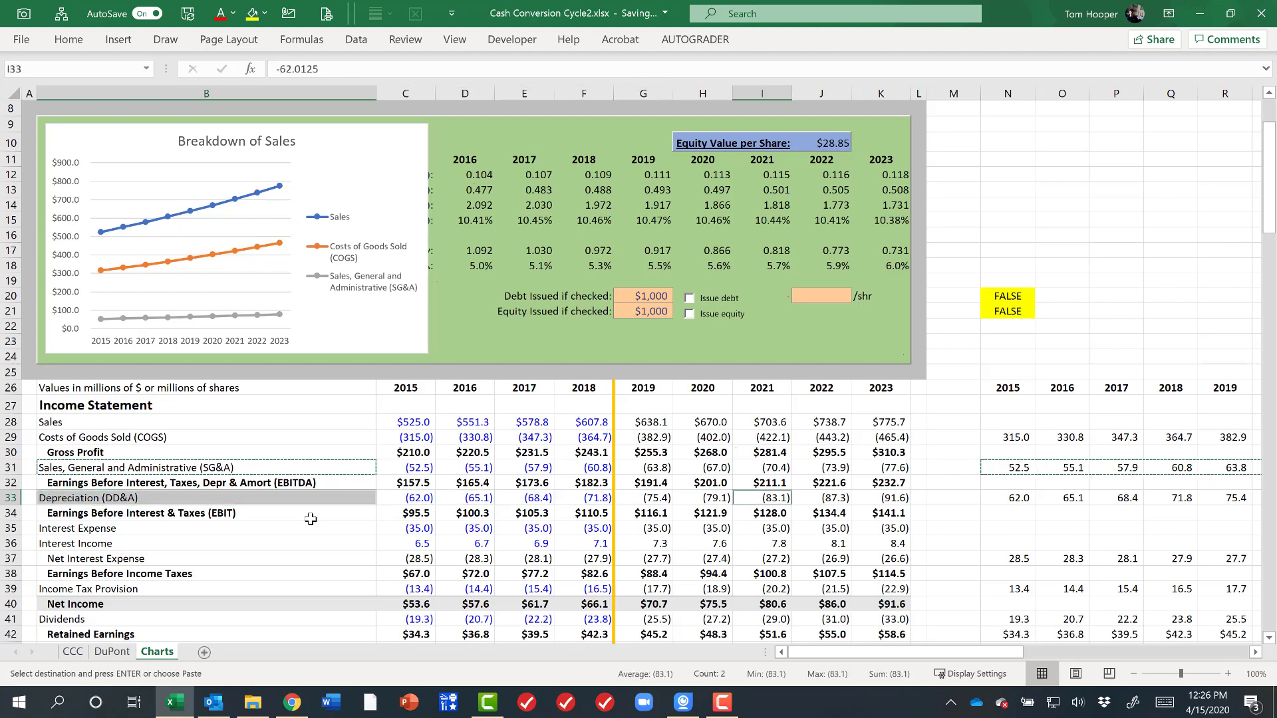
pyautogui.press('Right')
pyautogui.press('Right')
pyautogui.press('Right')
pyautogui.press('Right')
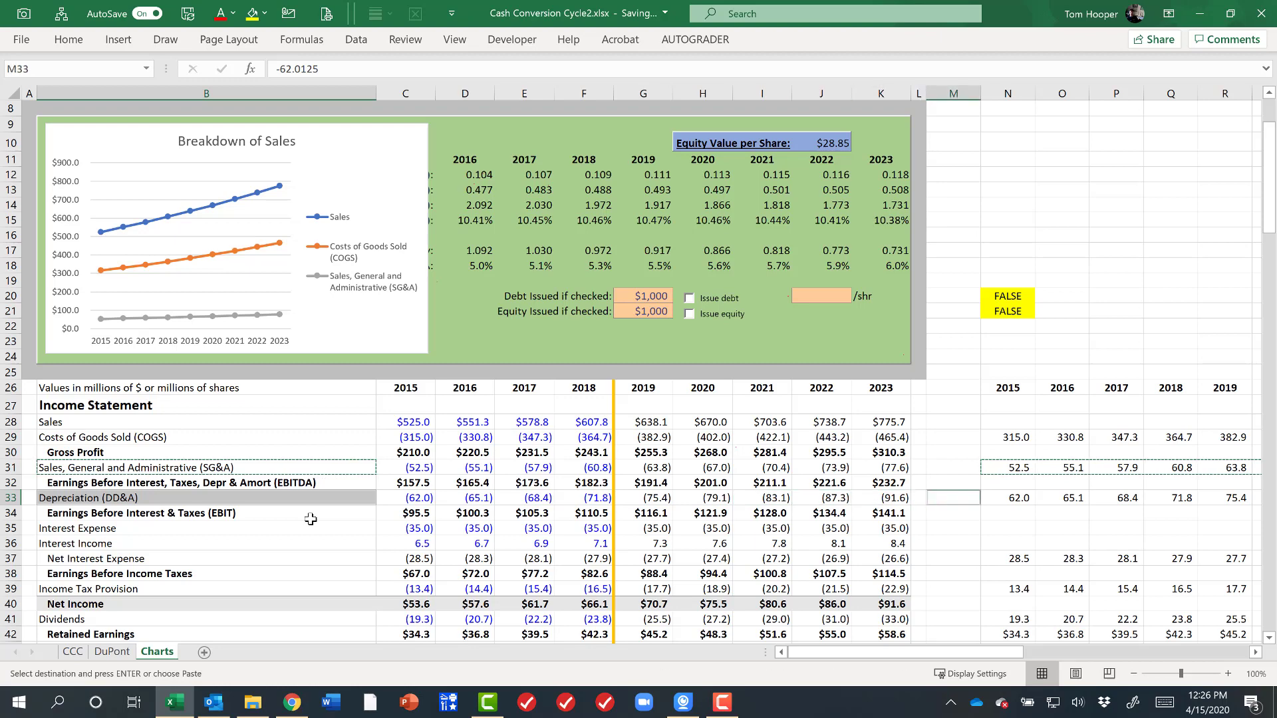
pyautogui.hotkey('shift', 'Right')
pyautogui.hotkey('shift', 'Right')
pyautogui.hotkey('shift', 'Right')
pyautogui.hotkey('shift', 'Right')
pyautogui.hotkey('shift', 'Right')
pyautogui.hotkey('shift', 'Right')
pyautogui.hotkey('shift', 'Right')
pyautogui.hotkey('shift', 'Right')
pyautogui.hotkey('shift', 'Right')
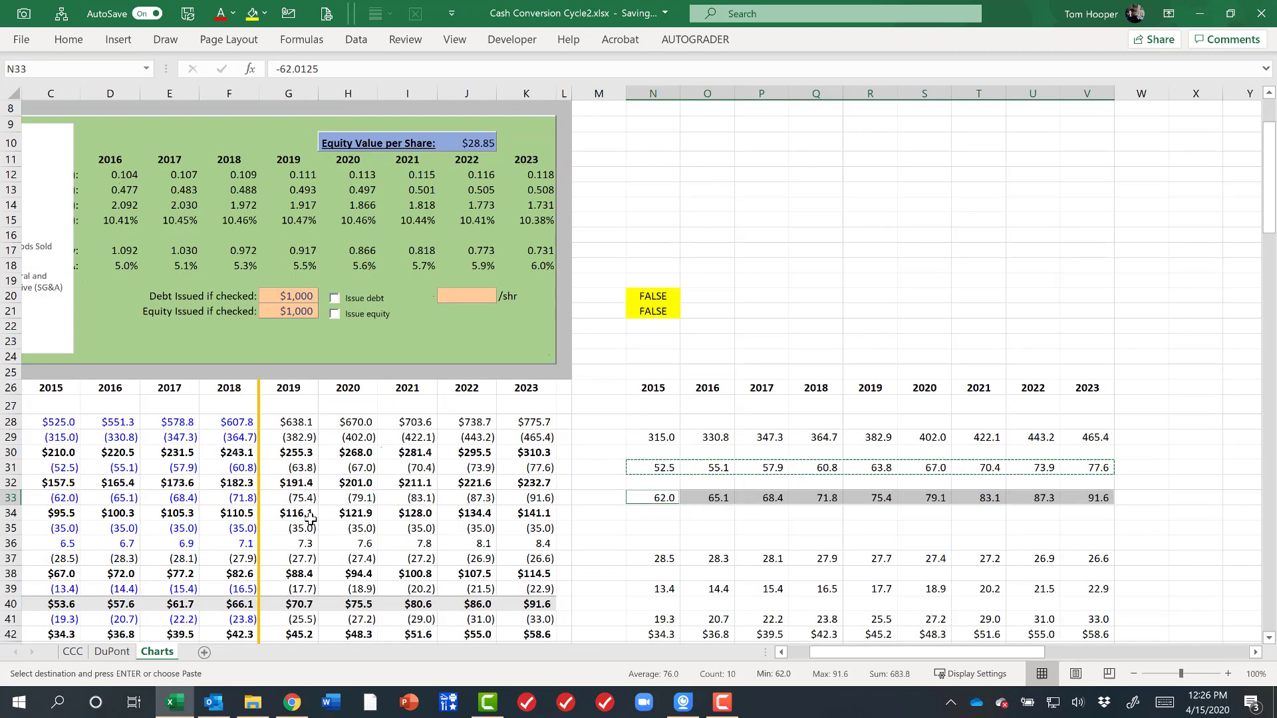
pyautogui.hotkey('ctrl', 'c')
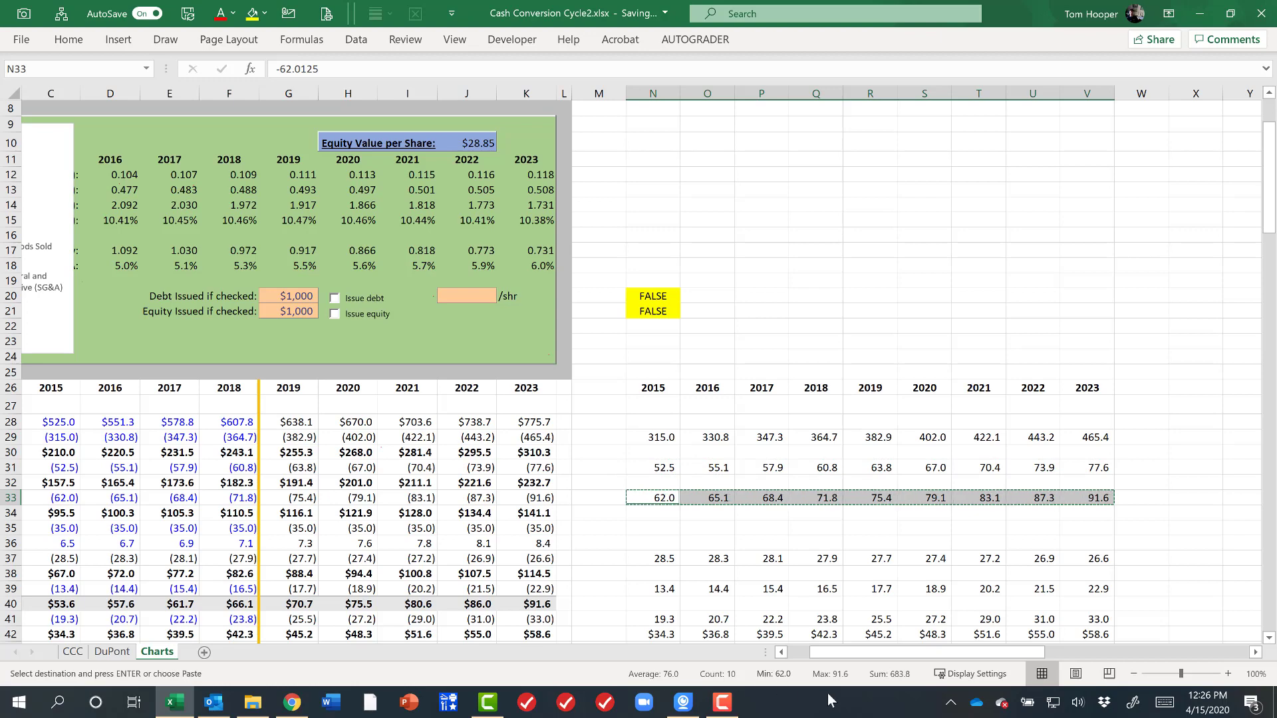
# Step: Paste the copied Depreciation cells into the chart as a new series in rows, with series names in the first column
pyautogui.click(801, 652)
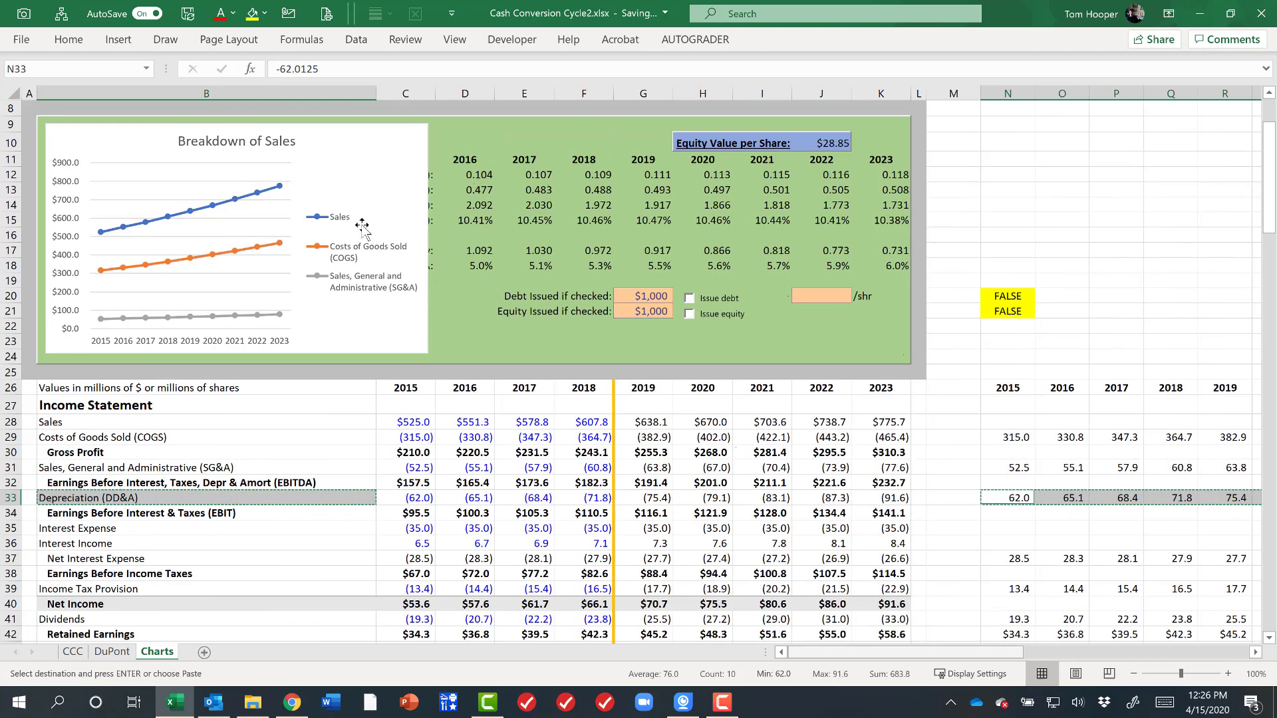
pyautogui.click(399, 314)
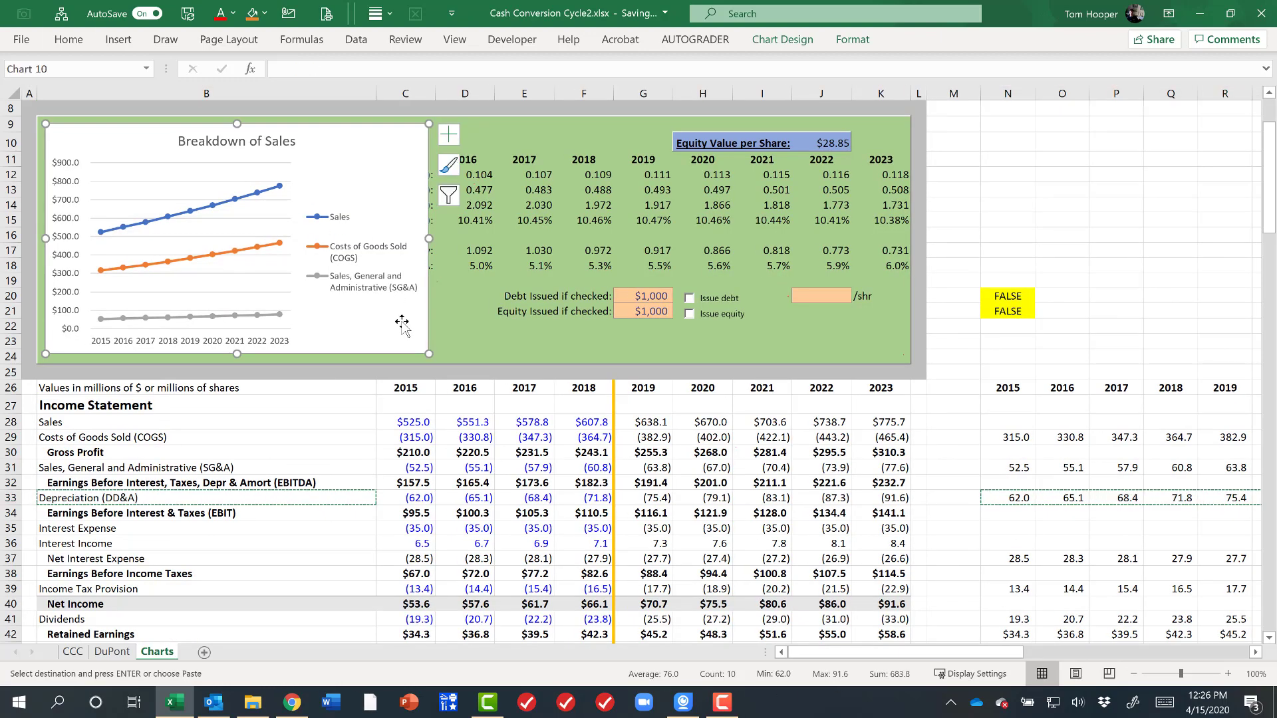
pyautogui.hotkey('alt', 'h')
pyautogui.press('v')
pyautogui.press('s')
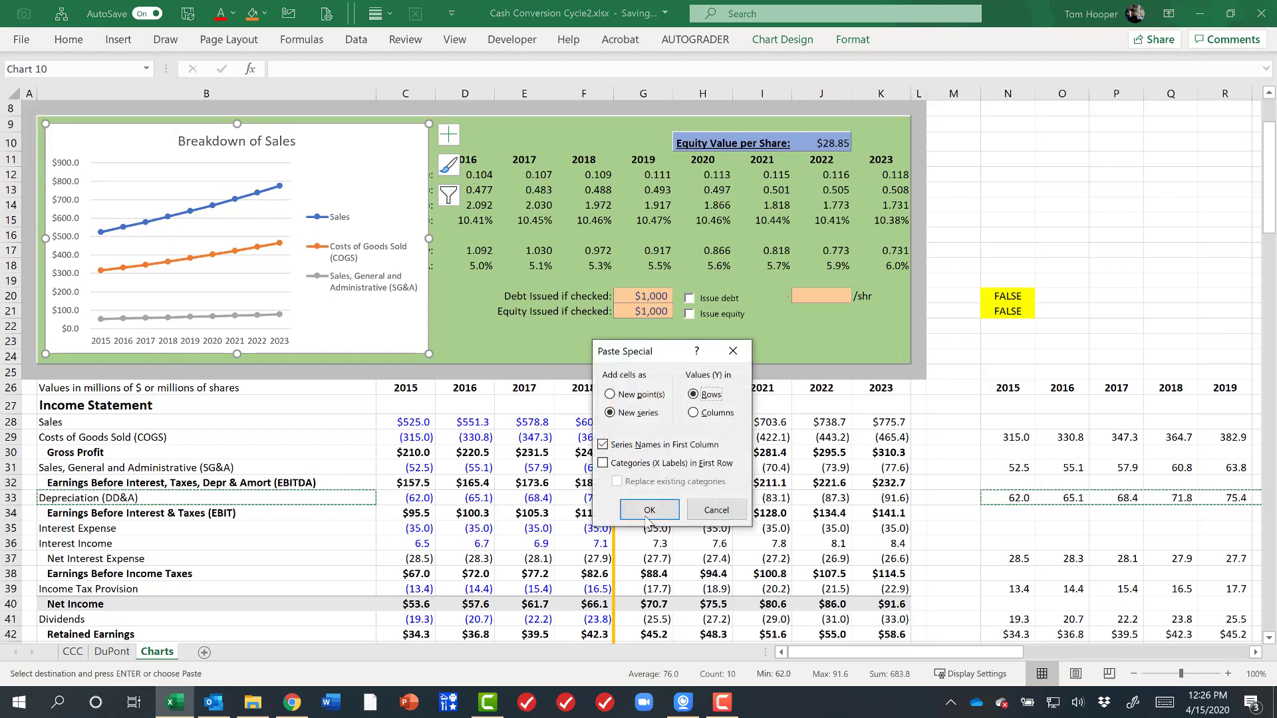
pyautogui.click(650, 515)
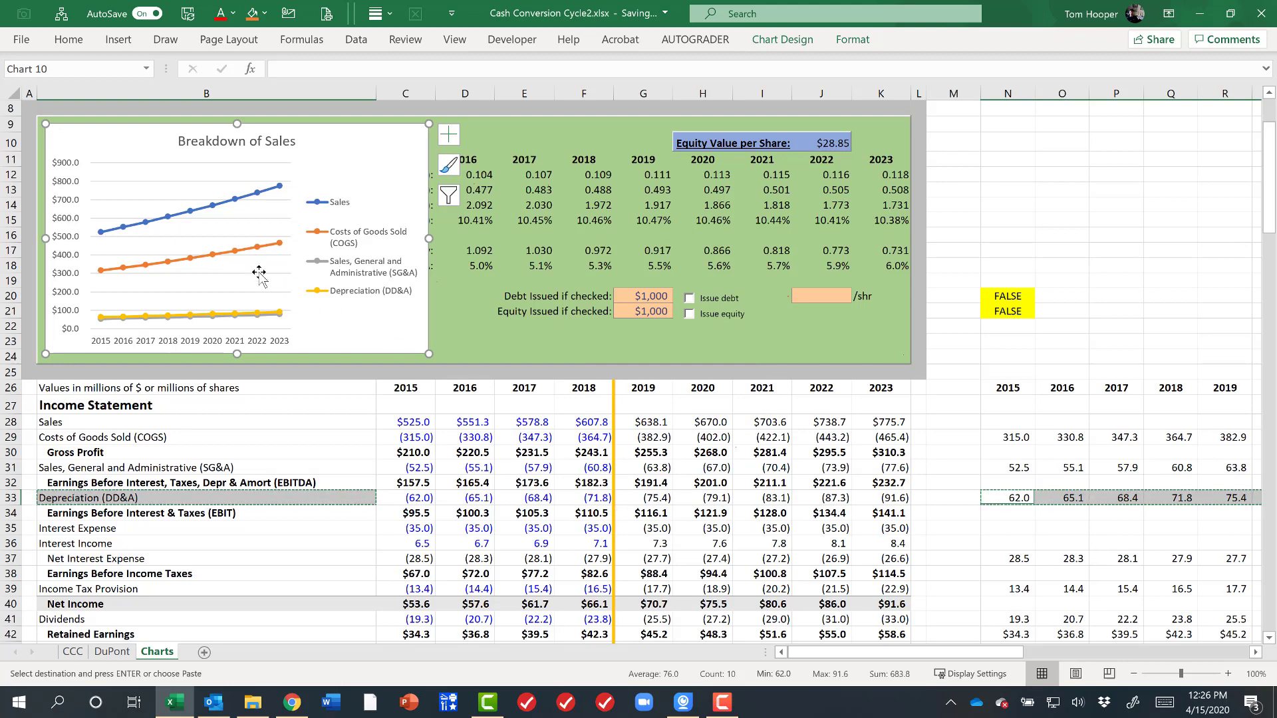
# Step: Copy the Net Interest Expense label in B37 with N37:V37 and paste them into the chart as a new series named from the first column
pyautogui.click(328, 557)
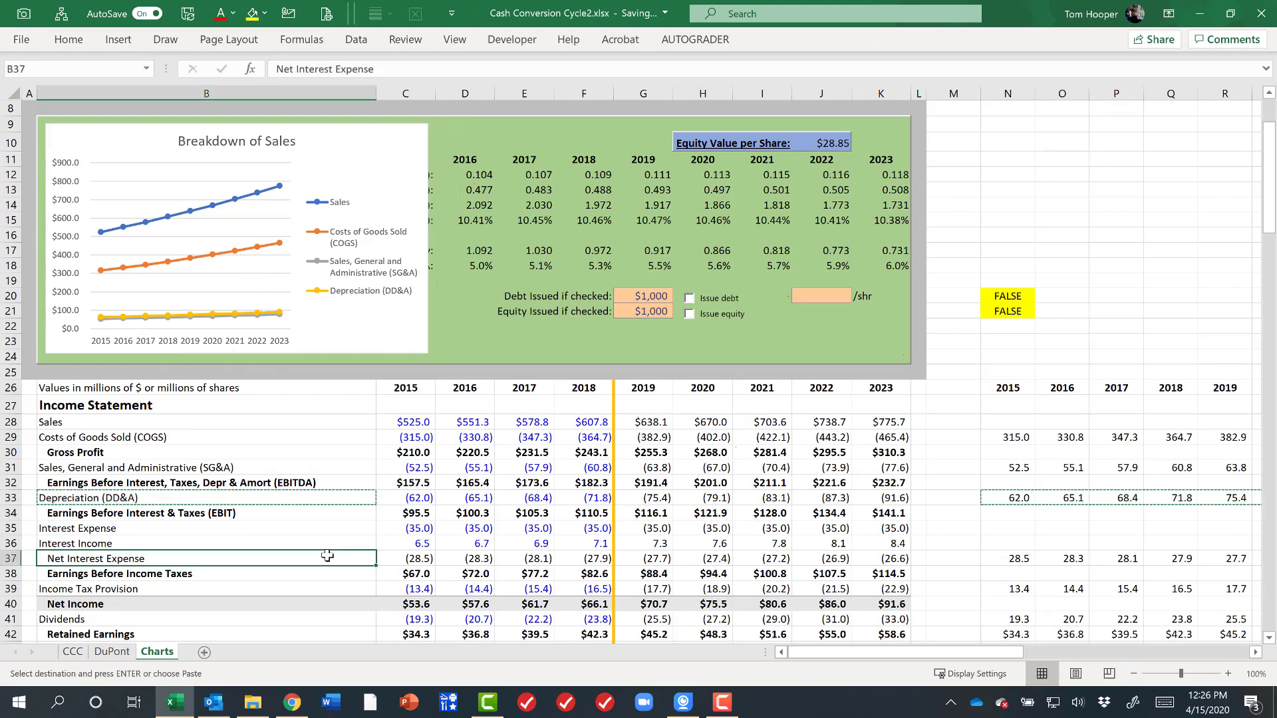
pyautogui.click(1013, 556)
pyautogui.hotkey('ctrl', 'shift', 'Right')
pyautogui.hotkey('ctrl', 'c')
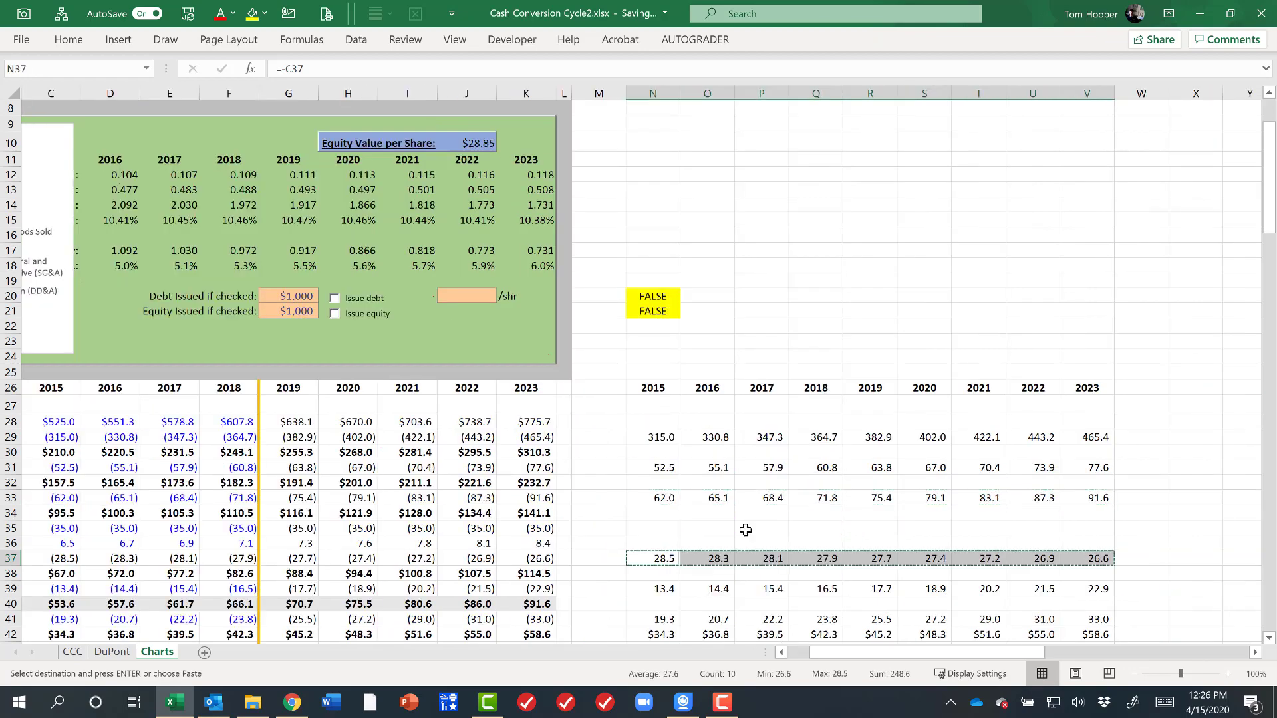
pyautogui.click(44, 325)
pyautogui.hotkey('ctrl', 'alt', 'v')
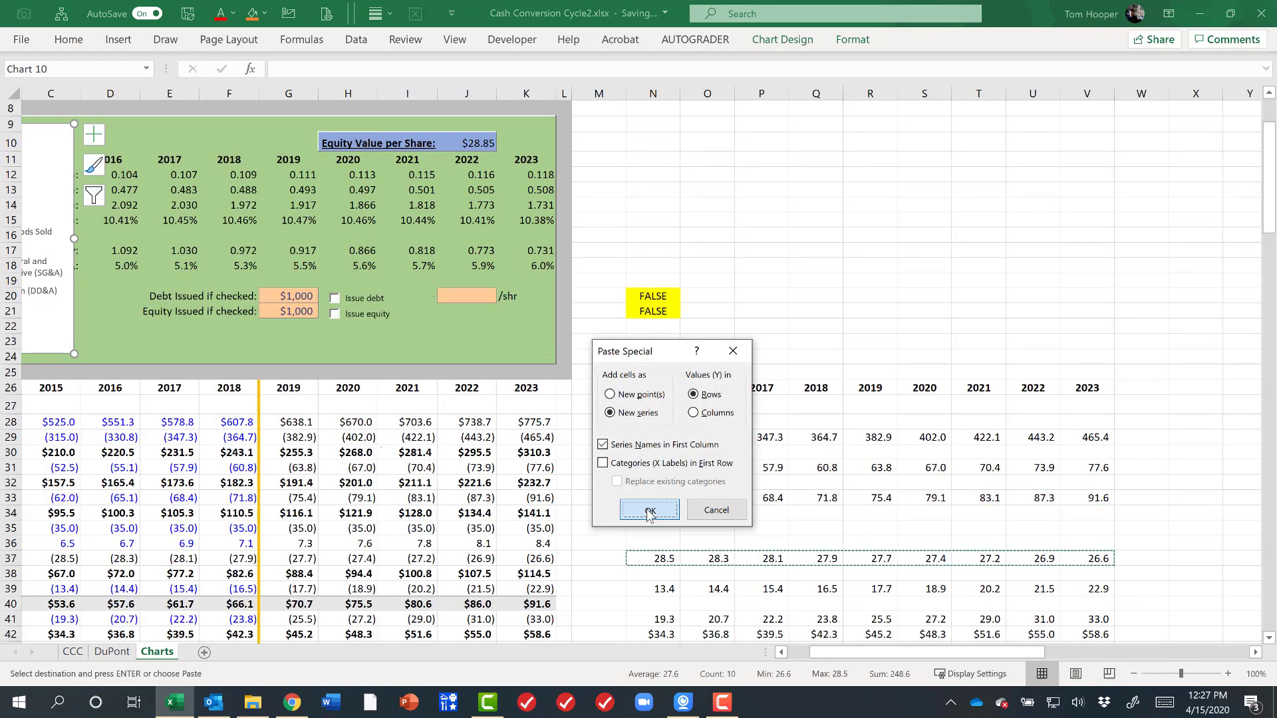
pyautogui.click(650, 511)
# Step: Copy the Income Tax Provision label in B39 with the values in N39:V39 and paste them into the chart as a new named series
pyautogui.click(156, 611)
pyautogui.hotkey('ctrl', 'Left')
pyautogui.press('Up')
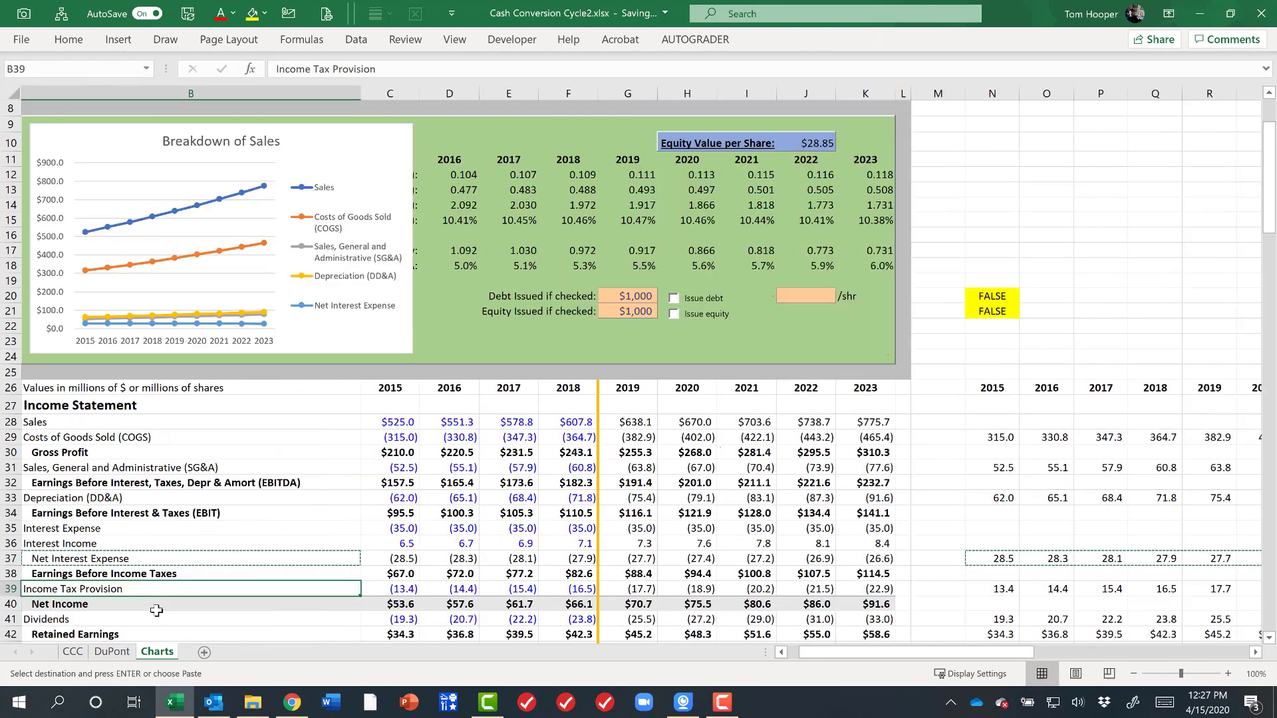
pyautogui.keyDown('ctrl'); pyautogui.click(990, 591); pyautogui.keyUp('ctrl')
pyautogui.hotkey('ctrl', 'shift', 'Right')
pyautogui.hotkey('ctrl', 'c')
pyautogui.moveTo(964, 652); pyautogui.dragTo(938, 652)
pyautogui.click(402, 341)
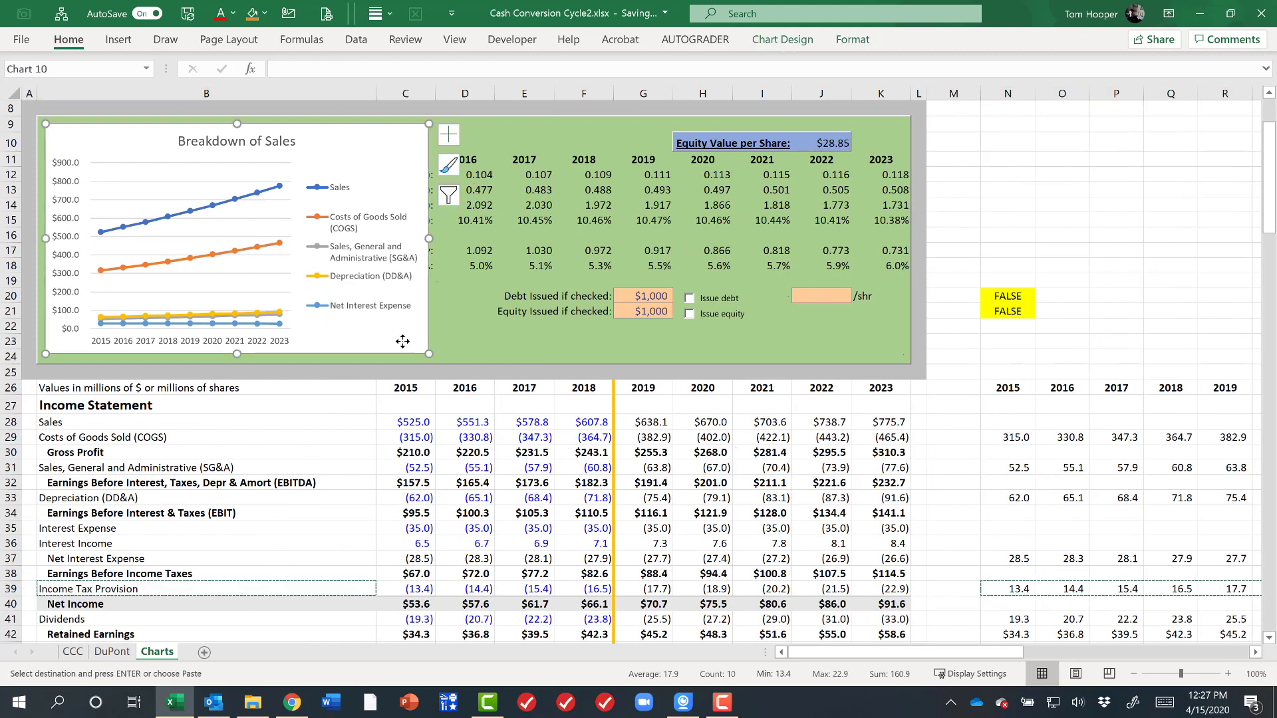
pyautogui.hotkey('ctrl', 'v')
# Step: Copy the Dividends label in B41 with N41:V41 and paste them into the chart as a new series in rows, named from the first column
pyautogui.click(270, 619)
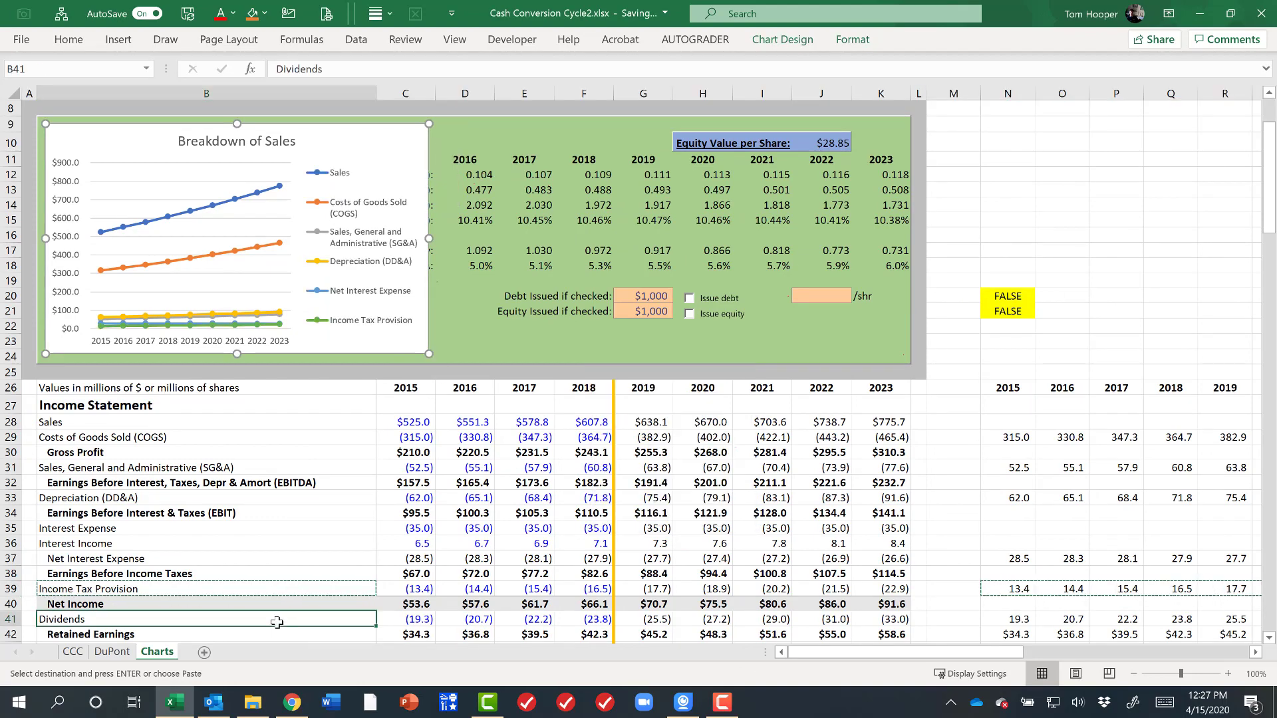
pyautogui.keyDown('ctrl'); pyautogui.click(1009, 619); pyautogui.keyUp('ctrl')
pyautogui.hotkey('ctrl', 'shift', 'Right')
pyautogui.hotkey('ctrl', 'c')
pyautogui.moveTo(804, 655); pyautogui.dragTo(791, 655)
pyautogui.click(411, 346)
pyautogui.hotkey('alt', 'h')
pyautogui.press('v')
pyautogui.press('s')
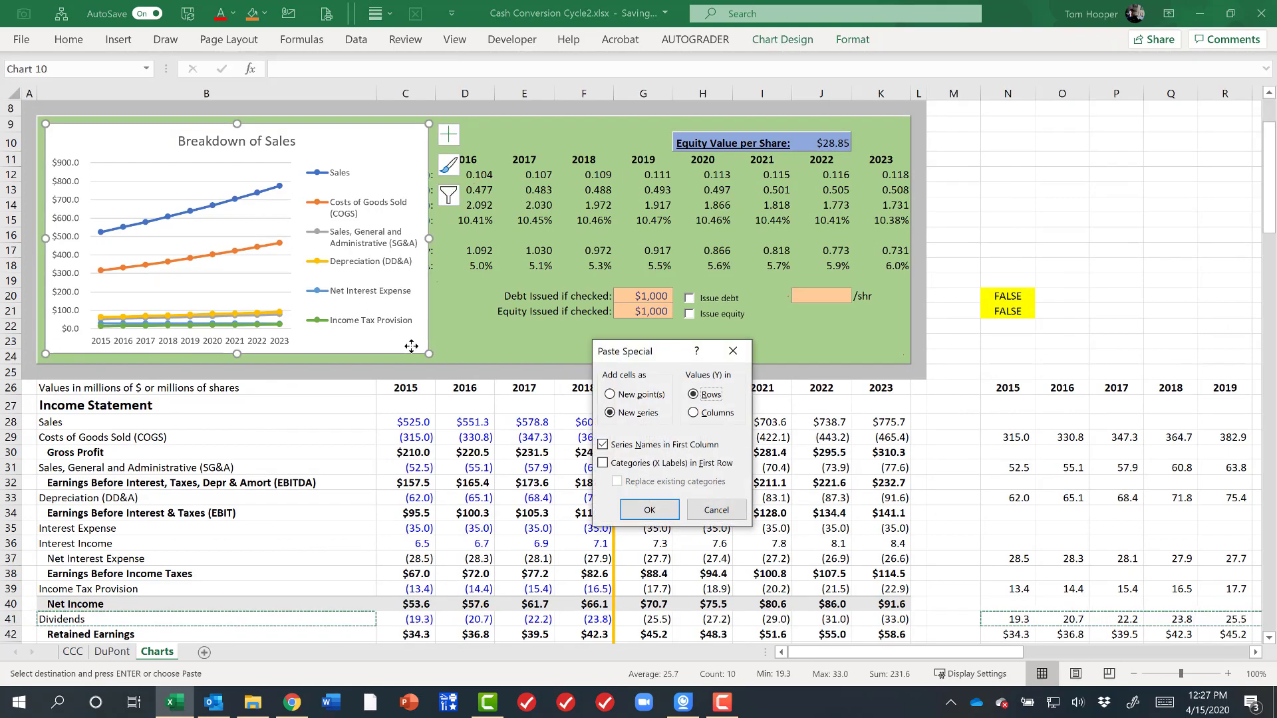
pyautogui.press('Return')
# Step: Copy the Retained Earnings label in B42 with N42:V42 and paste them into the chart as a new named series
pyautogui.scroll(-1, 307, 583)
pyautogui.click(307, 583)
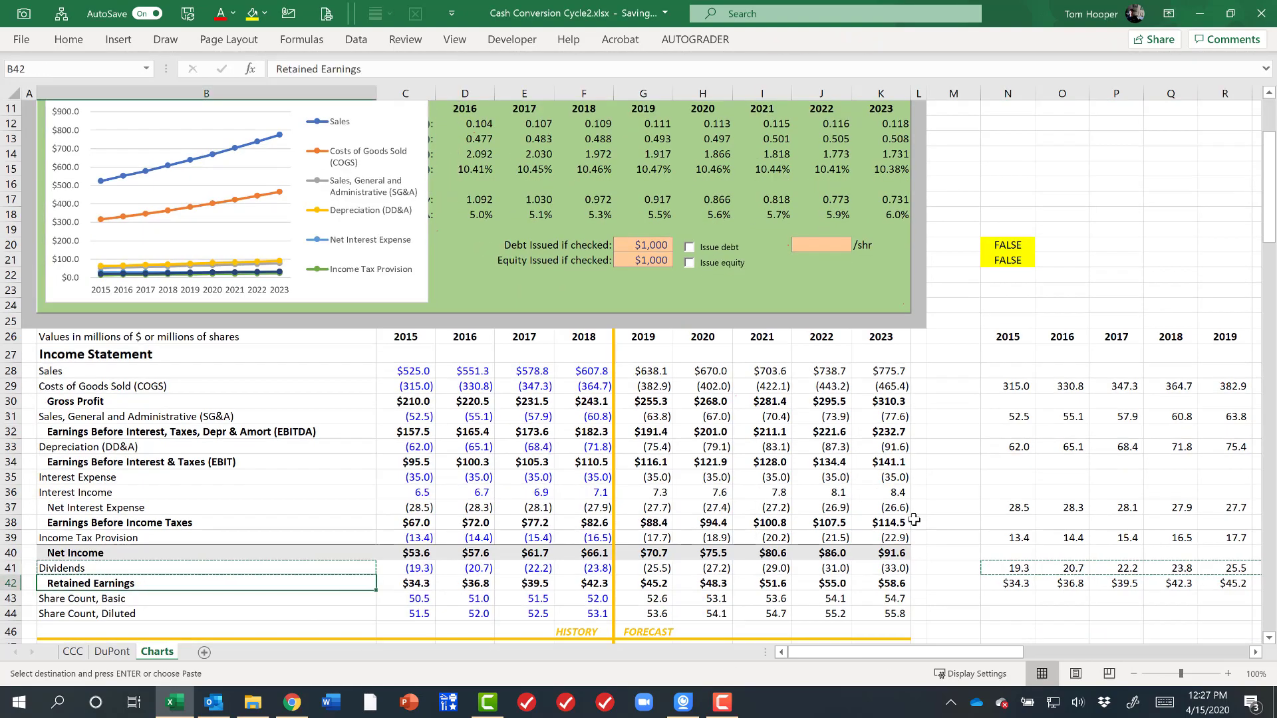
pyautogui.keyDown('ctrl'); pyautogui.click(1001, 588); pyautogui.keyUp('ctrl')
pyautogui.hotkey('ctrl', 'shift', 'Right')
pyautogui.hotkey('ctrl', 'c')
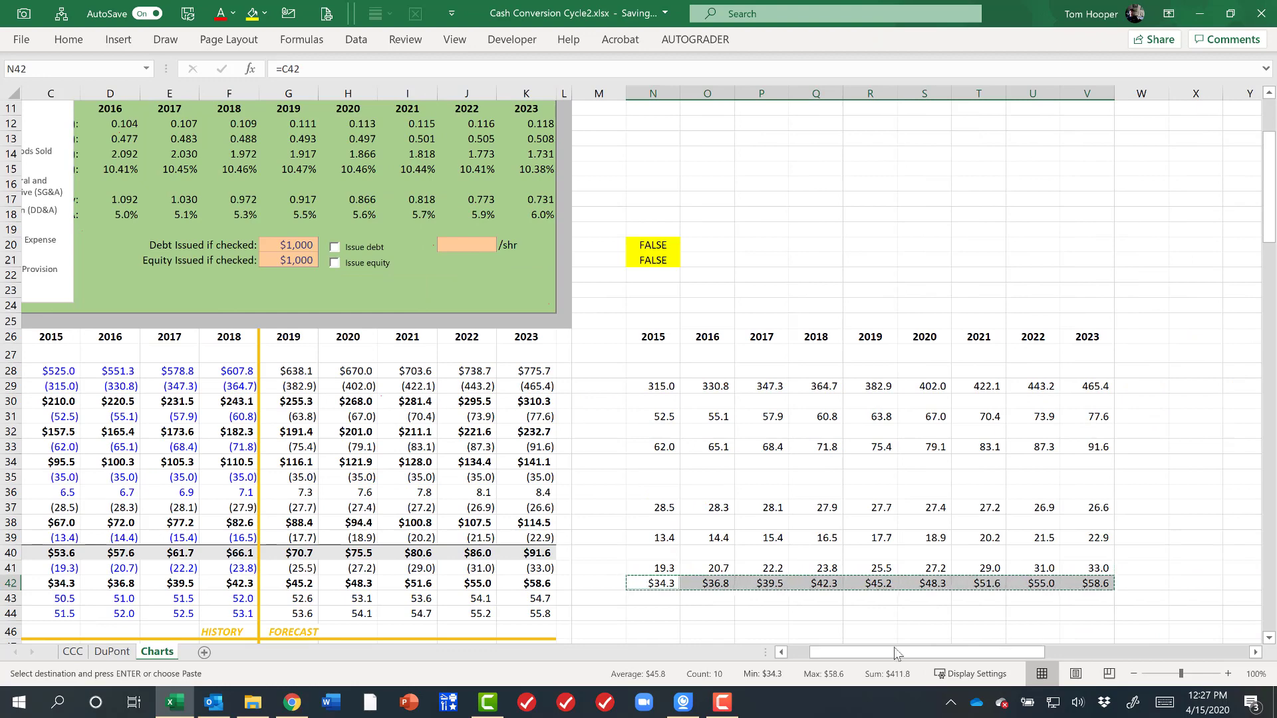
pyautogui.moveTo(800, 655); pyautogui.dragTo(793, 655)
pyautogui.click(416, 291)
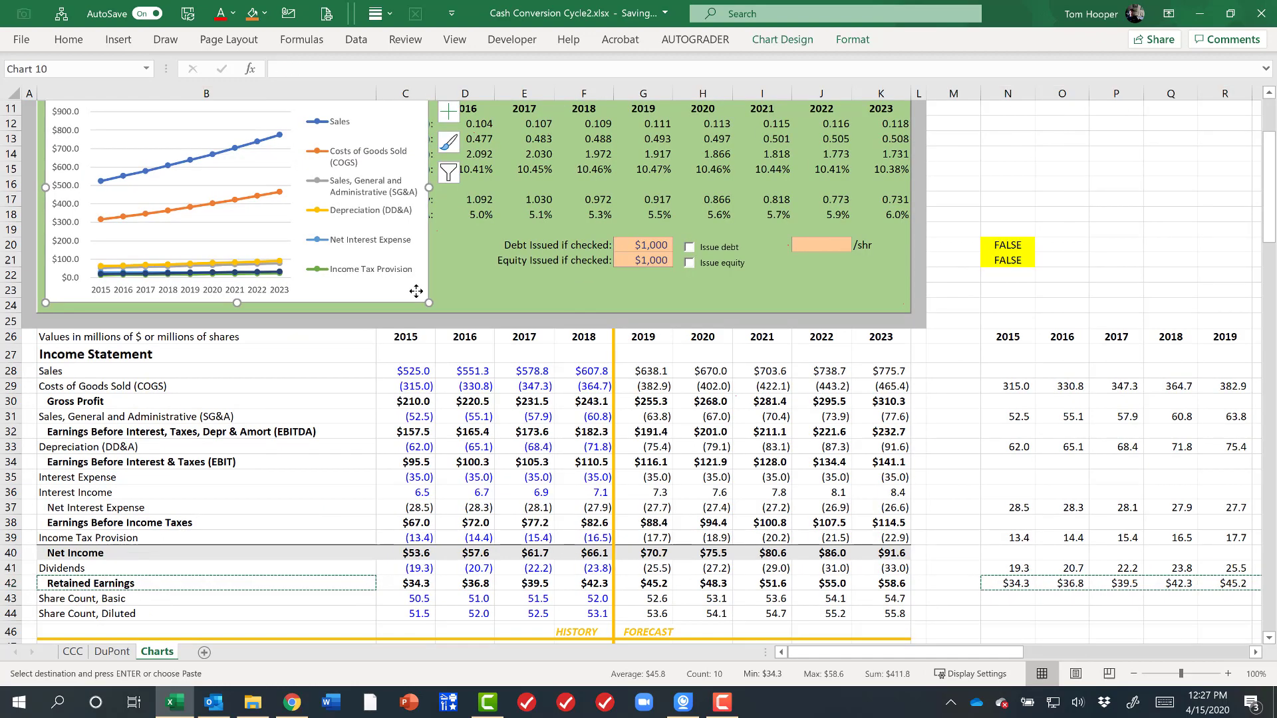
pyautogui.hotkey('alt', 'h')
pyautogui.press('v')
pyautogui.press('s')
pyautogui.press('Return')
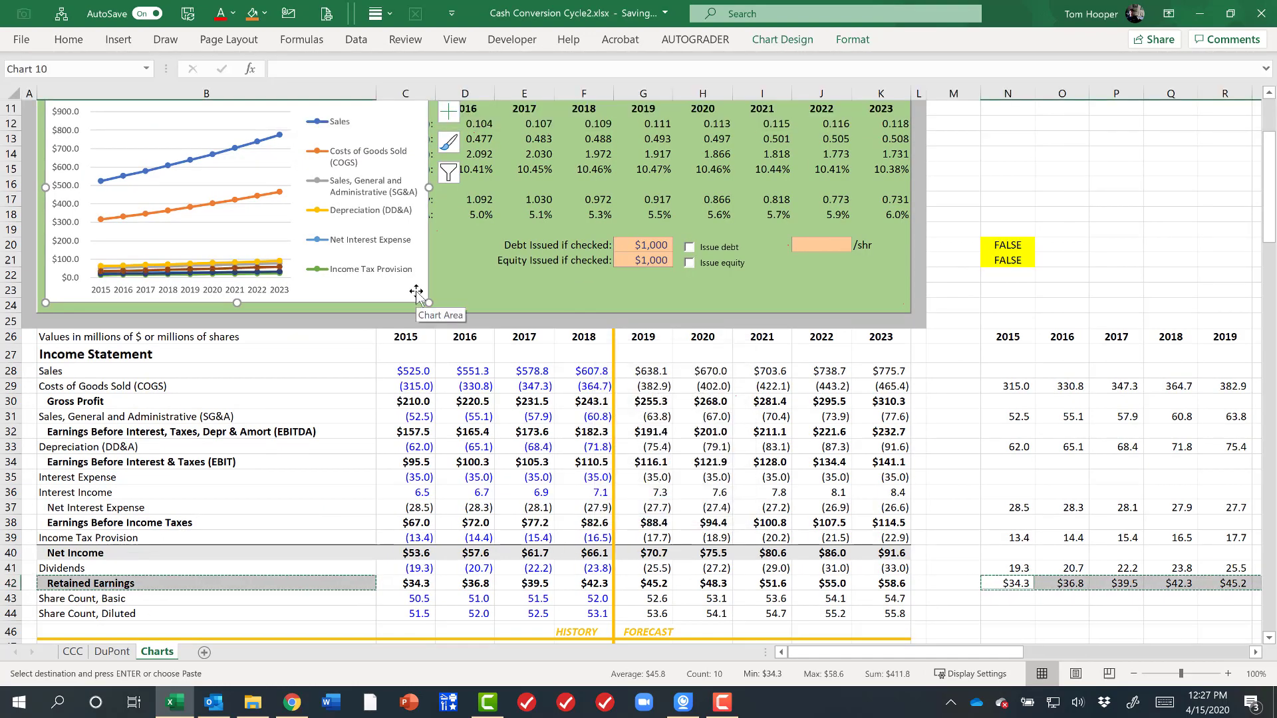
# Step: Try enlarging the Breakdown of Sales chart to view its full legend, and undo the resize
pyautogui.scroll(1, 415, 292)
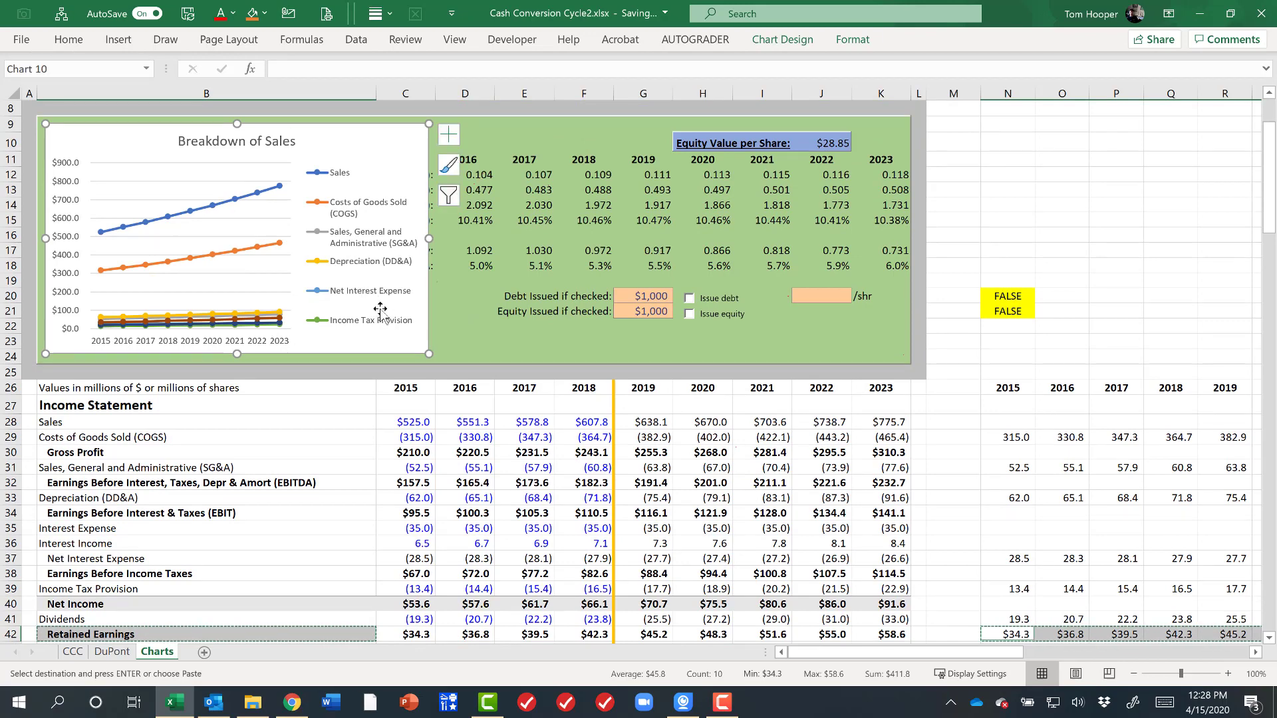
pyautogui.moveTo(428, 355); pyautogui.dragTo(765, 586)
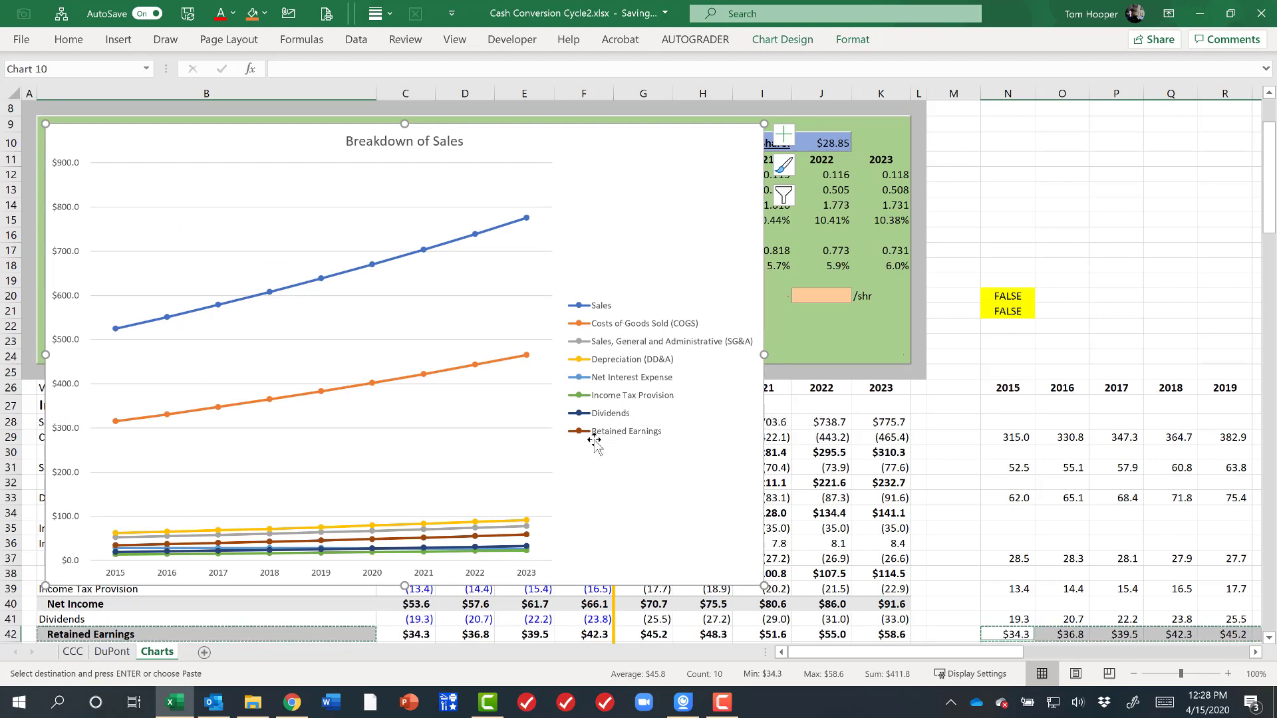
pyautogui.hotkey('ctrl', 'z')
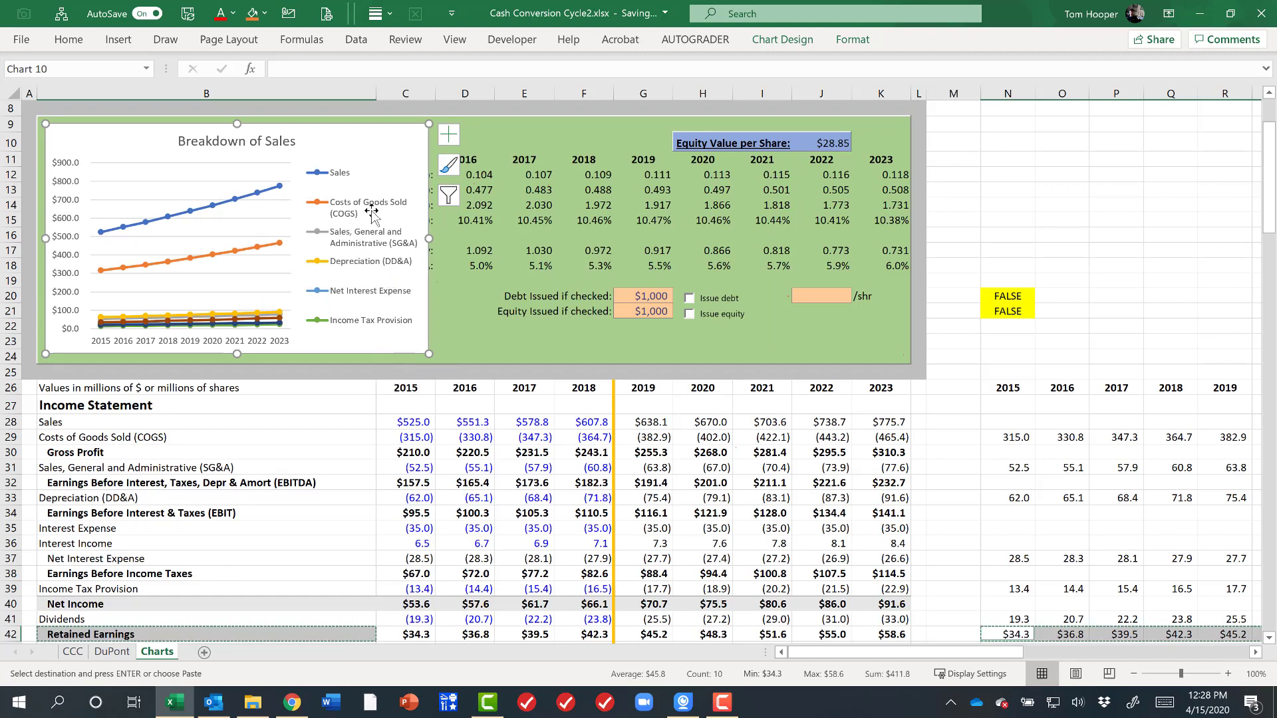
# Step: Replace the Sales line's name reference in its SERIES formula with the literal text "Sales"
pyautogui.click(264, 192)
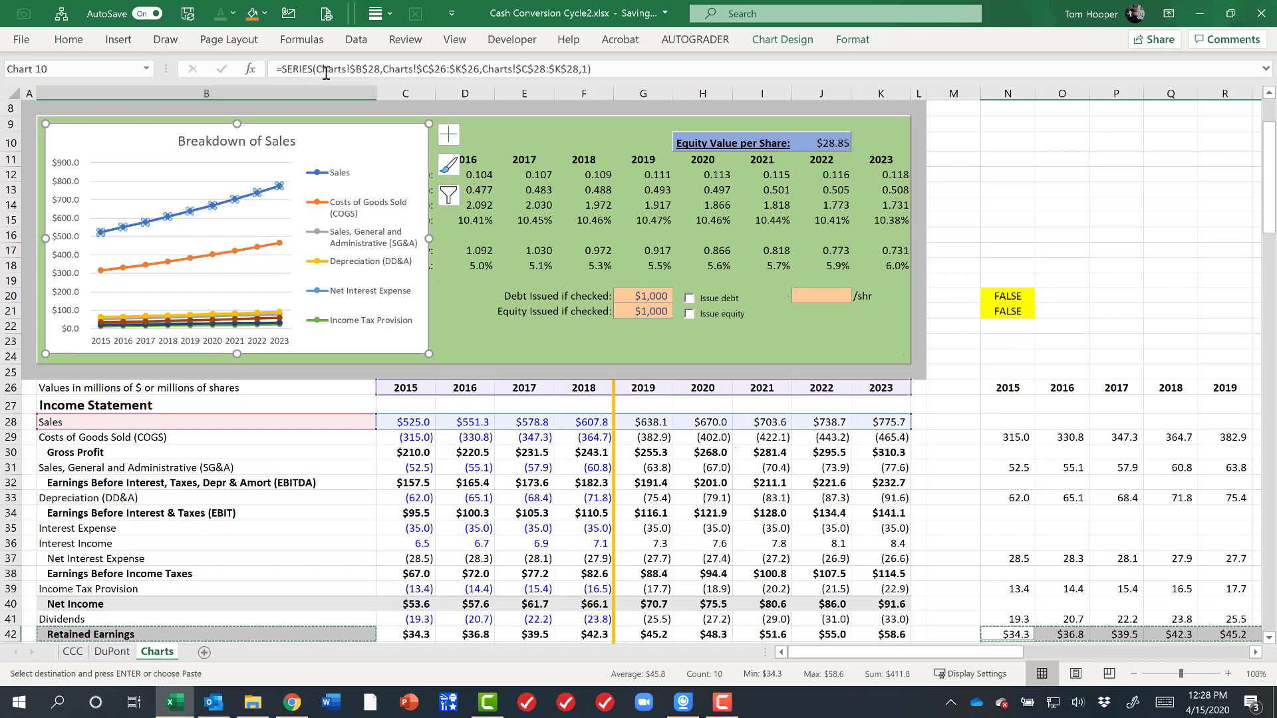
pyautogui.moveTo(316, 68); pyautogui.dragTo(373, 68)
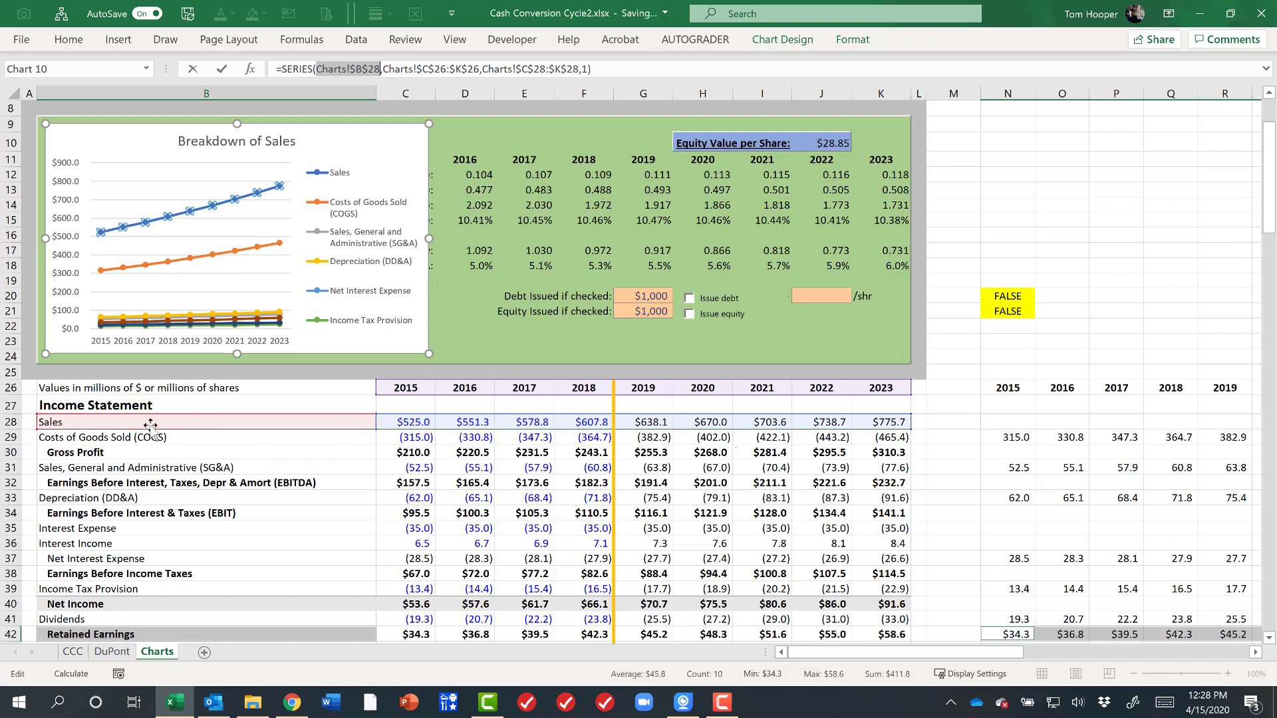
pyautogui.write('"Sales"')
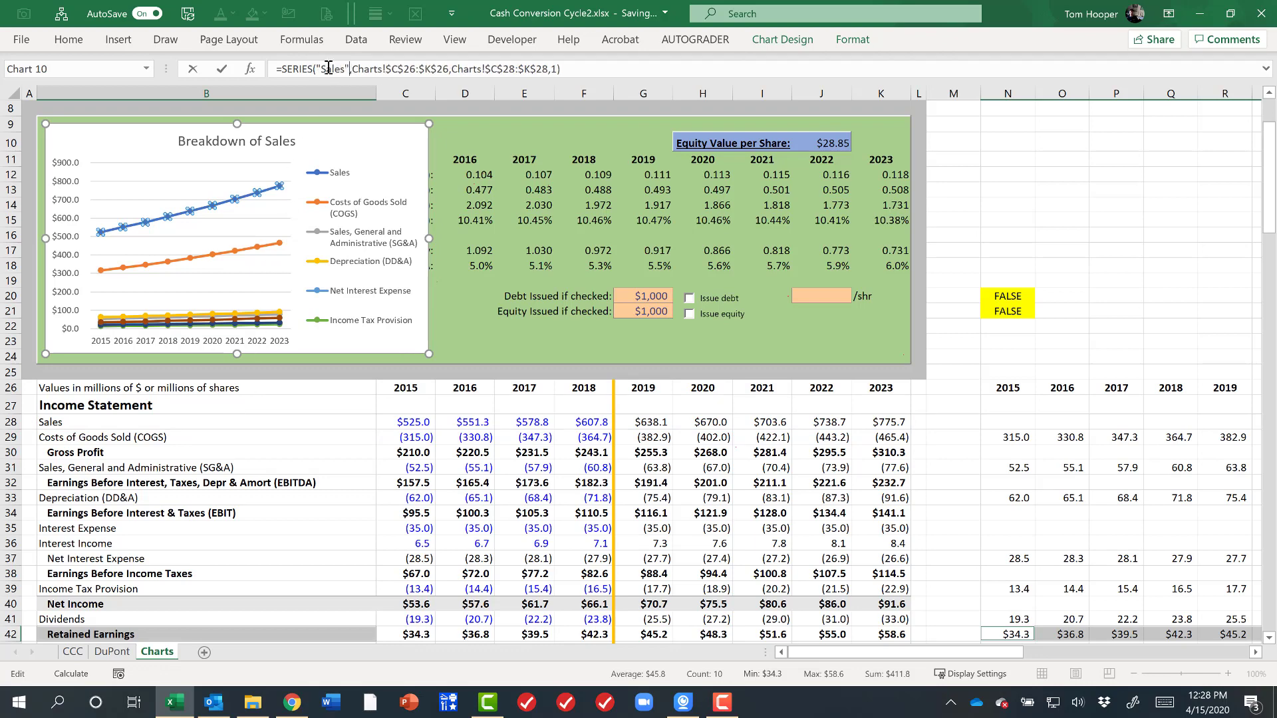
pyautogui.press('Return')
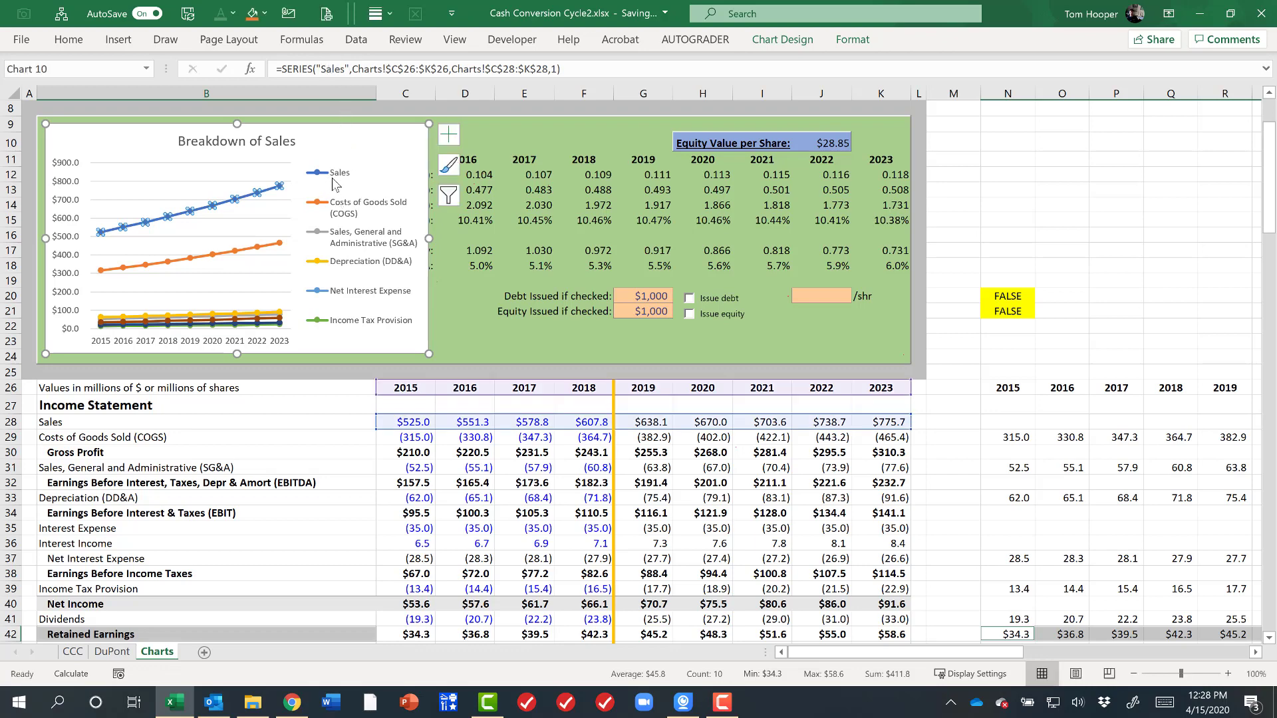
# Step: Shorten the Costs of Goods Sold series name to "COGS" in its SERIES formula
pyautogui.click(268, 246)
pyautogui.click(375, 64)
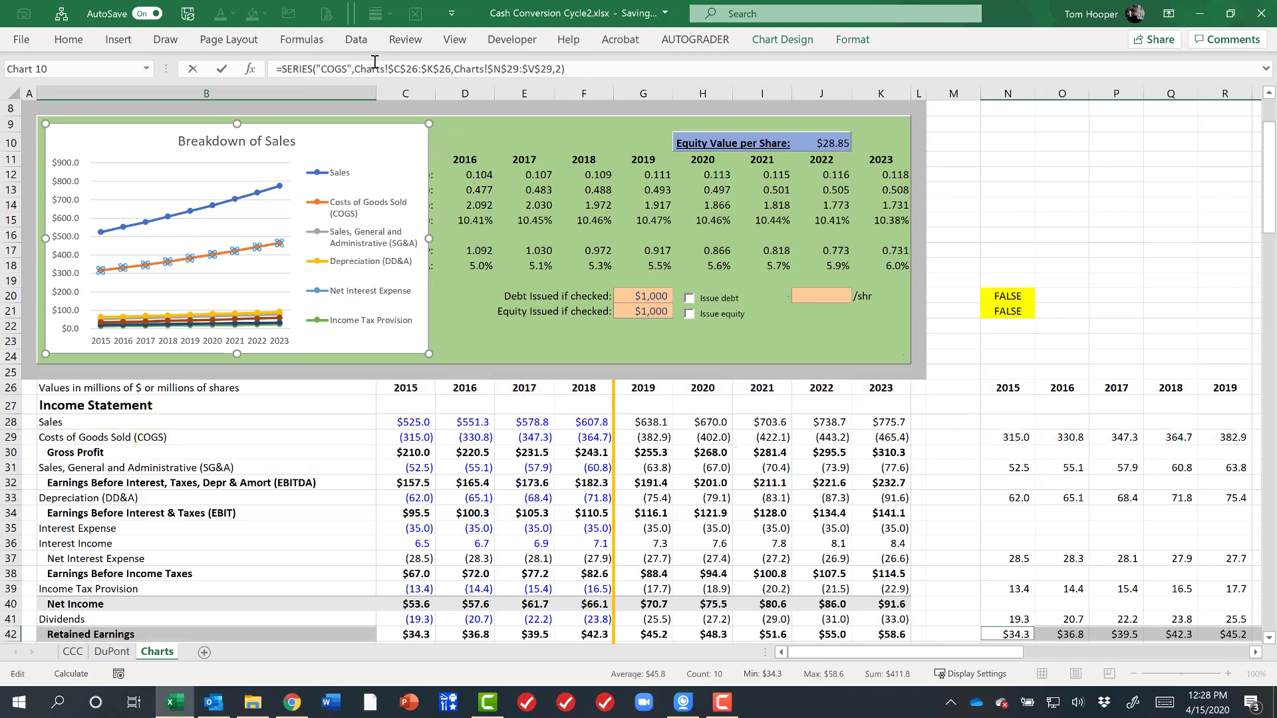
pyautogui.press('Return')
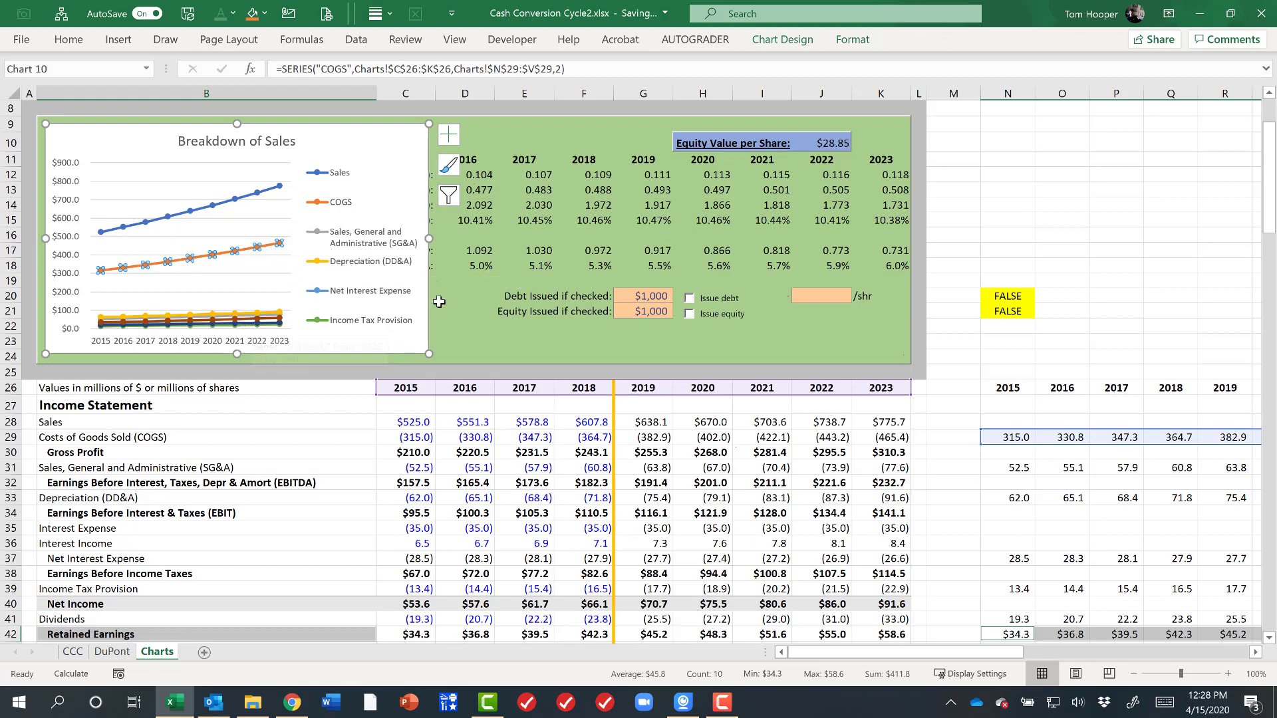
# Step: Select the Sales, General and Administrative series and rename it "SG&A" in its SERIES formula
pyautogui.press('Down')
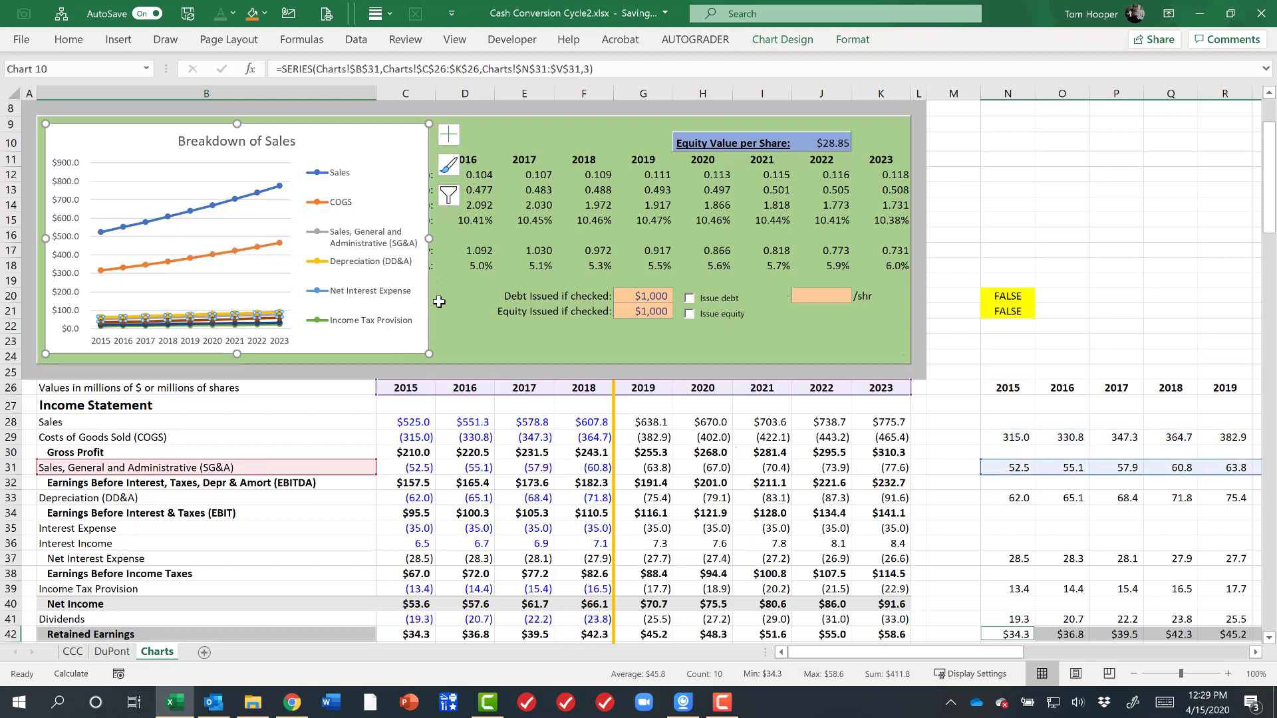
pyautogui.press('Up')
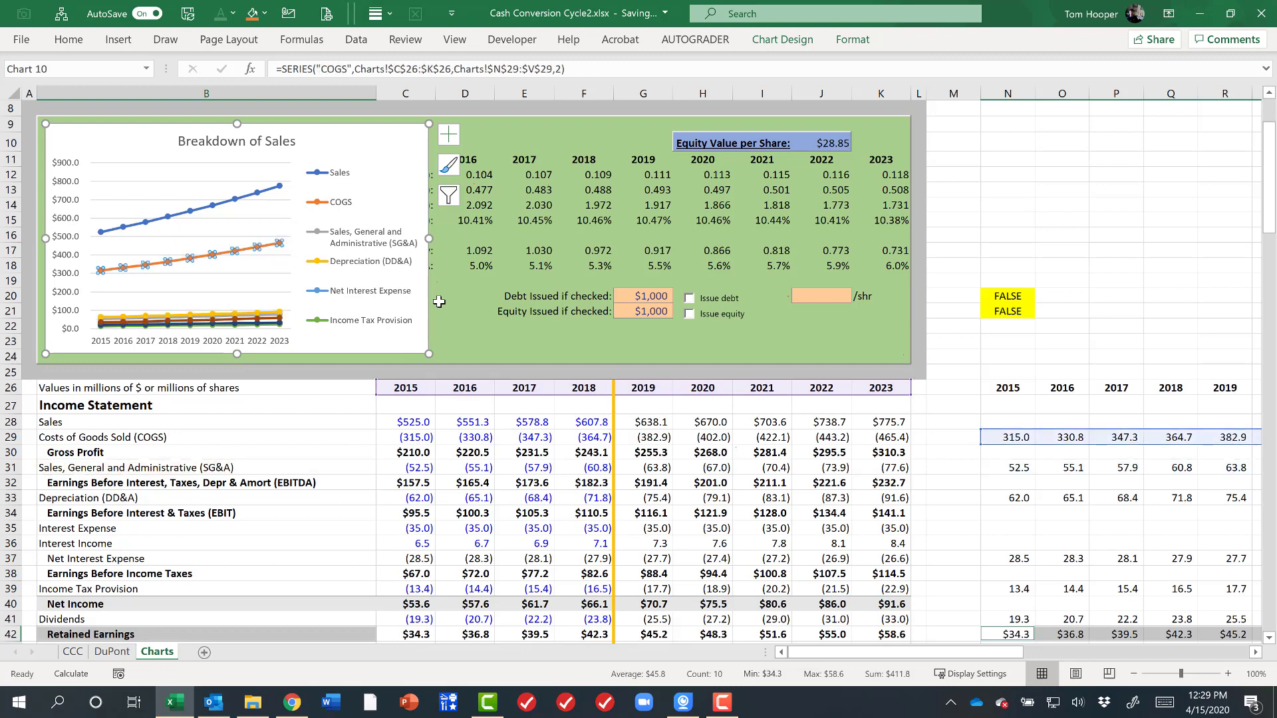
pyautogui.press('Down')
pyautogui.press('Up')
pyautogui.press('Down')
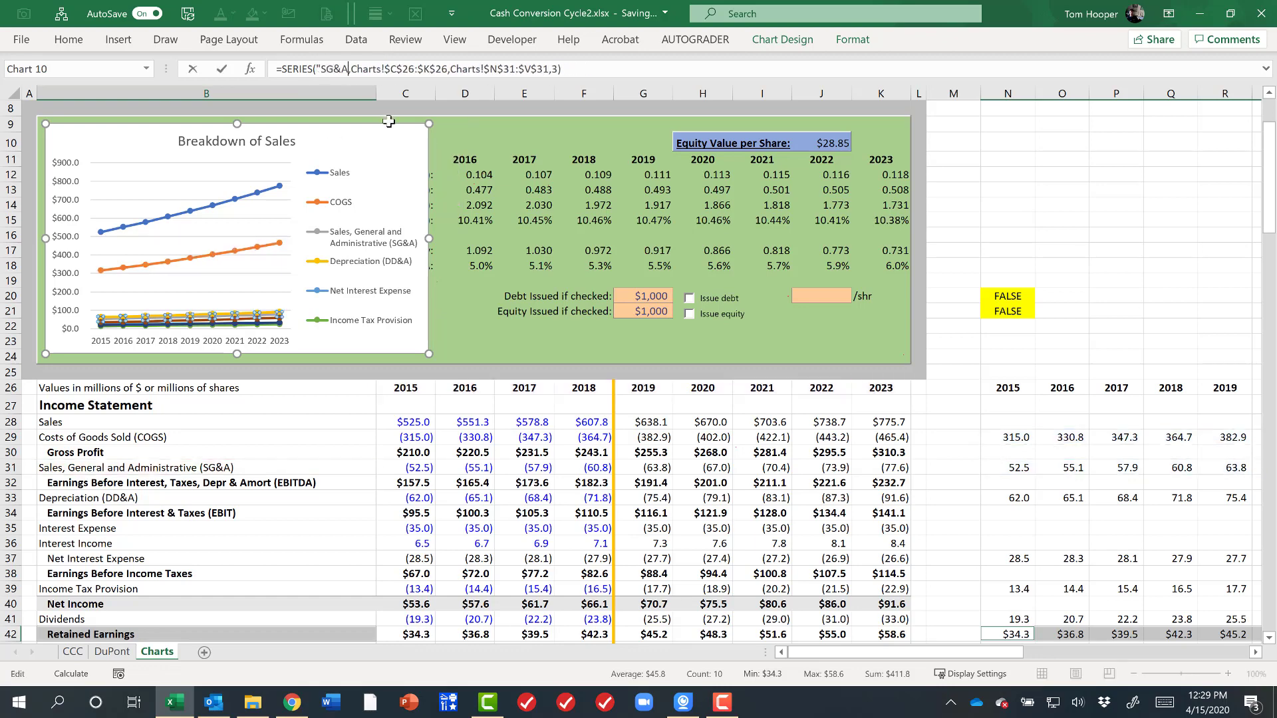
# Step: Rename the Depreciation series "DD&A" and the Net Interest Expense series "Int" in their SERIES formulas
pyautogui.press('Down')
pyautogui.moveTo(316, 69); pyautogui.dragTo(379, 70)
pyautogui.write('"DD&A"')
pyautogui.press('Return')
pyautogui.press('Down')
pyautogui.write('"Int"')
pyautogui.press('Return')
# Step: Rename the Income Tax Provision series "Taxes" in its SERIES formula
pyautogui.press('Down')
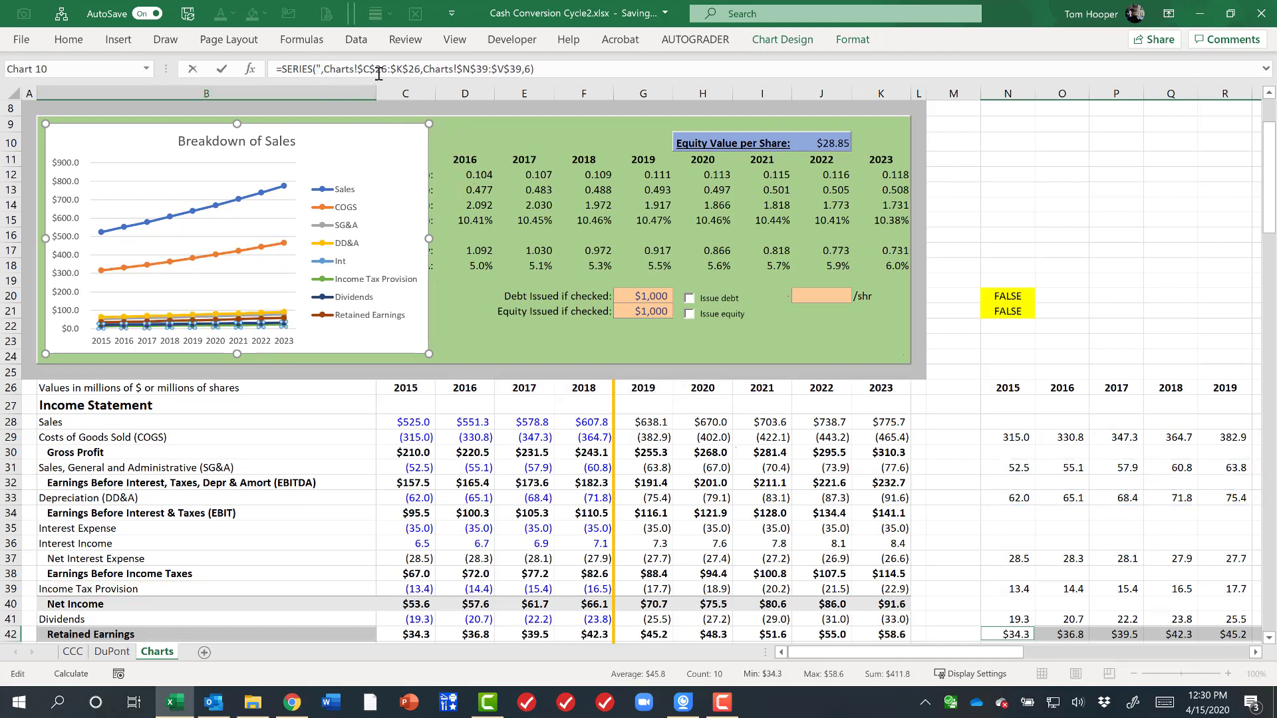
pyautogui.write('Taxes"')
pyautogui.press('Return')
# Step: Select the Dividends series and replace its name reference in the SERIES formula with "Divs"
pyautogui.press('Up')
pyautogui.click(379, 75)
pyautogui.hotkey('shift', 'Left')
pyautogui.hotkey('shift', 'Left')
pyautogui.hotkey('shift', 'Left')
pyautogui.hotkey('shift', 'Left')
pyautogui.hotkey('shift', 'Left')
pyautogui.hotkey('shift', 'Left')
pyautogui.hotkey('shift', 'Left')
pyautogui.hotkey('shift', 'Left')
pyautogui.hotkey('shift', 'Left')
pyautogui.hotkey('shift', 'Left')
pyautogui.hotkey('shift', 'Left')
pyautogui.hotkey('shift', 'Left')
pyautogui.write('"Divs')
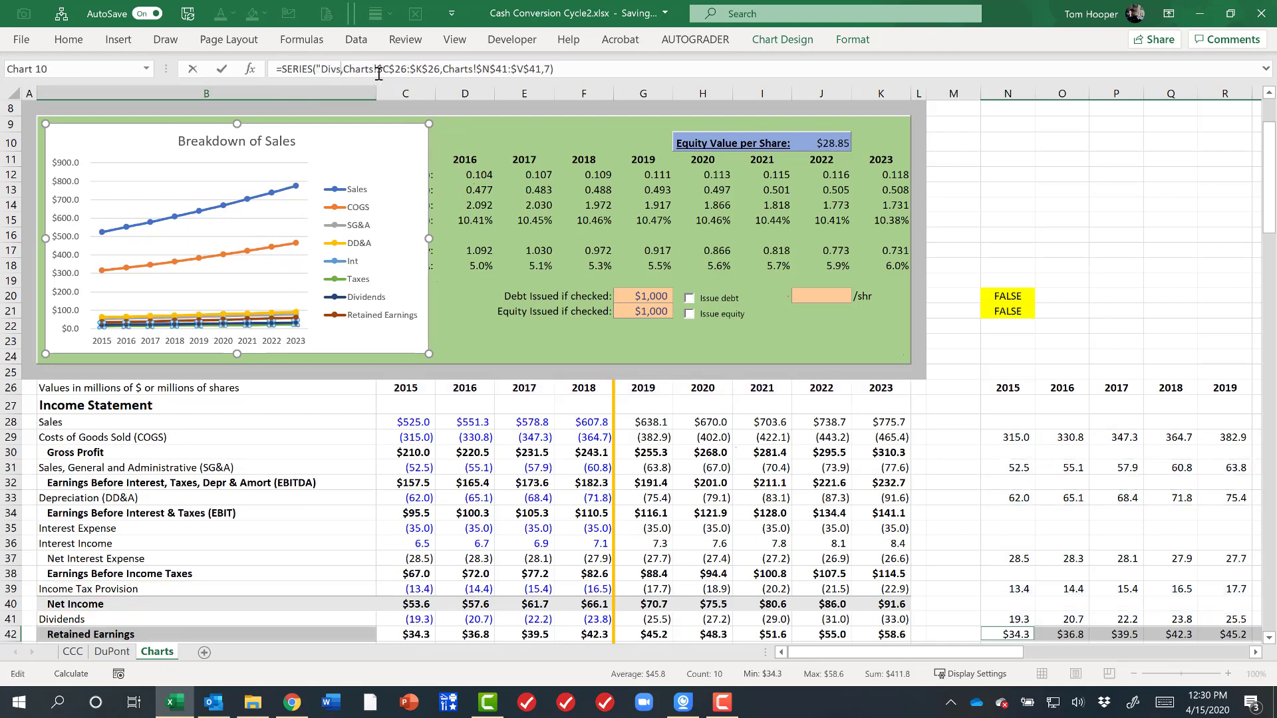
pyautogui.write('"')
pyautogui.press('Return')
# Step: Select the Retained Earnings series and replace its name reference in the SERIES formula with "Ret E"
pyautogui.press('Up')
pyautogui.click(378, 71)
pyautogui.hotkey('shift', 'Left')
pyautogui.hotkey('shift', 'Left')
pyautogui.hotkey('shift', 'Left')
pyautogui.hotkey('shift', 'Left')
pyautogui.hotkey('shift', 'Left')
pyautogui.hotkey('shift', 'Left')
pyautogui.hotkey('shift', 'Left')
pyautogui.hotkey('shift', 'Left')
pyautogui.hotkey('shift', 'Left')
pyautogui.hotkey('shift', 'Left')
pyautogui.hotkey('shift', 'Left')
pyautogui.hotkey('shift', 'Left')
pyautogui.write('"Ret Earning')
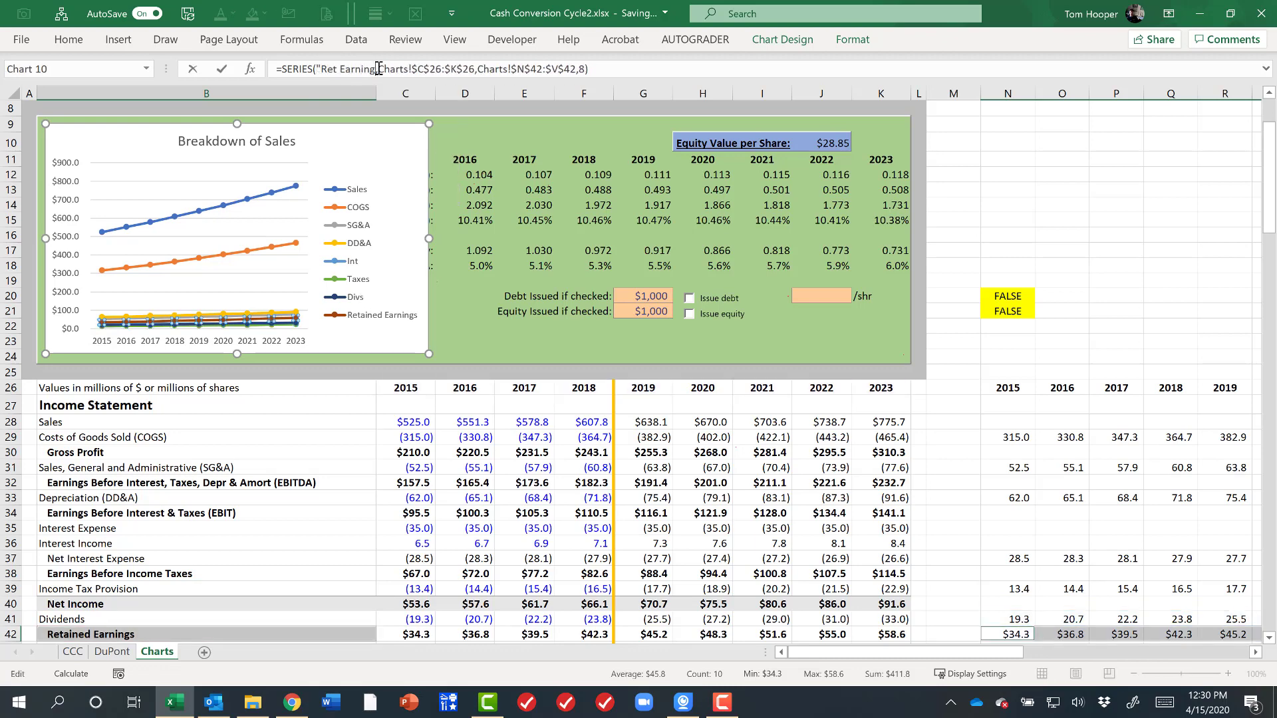
pyautogui.press('BackSpace')
pyautogui.press('BackSpace')
pyautogui.press('BackSpace')
pyautogui.press('BackSpace')
pyautogui.press('BackSpace')
pyautogui.press('BackSpace')
pyautogui.press('Return')
pyautogui.press('Return')
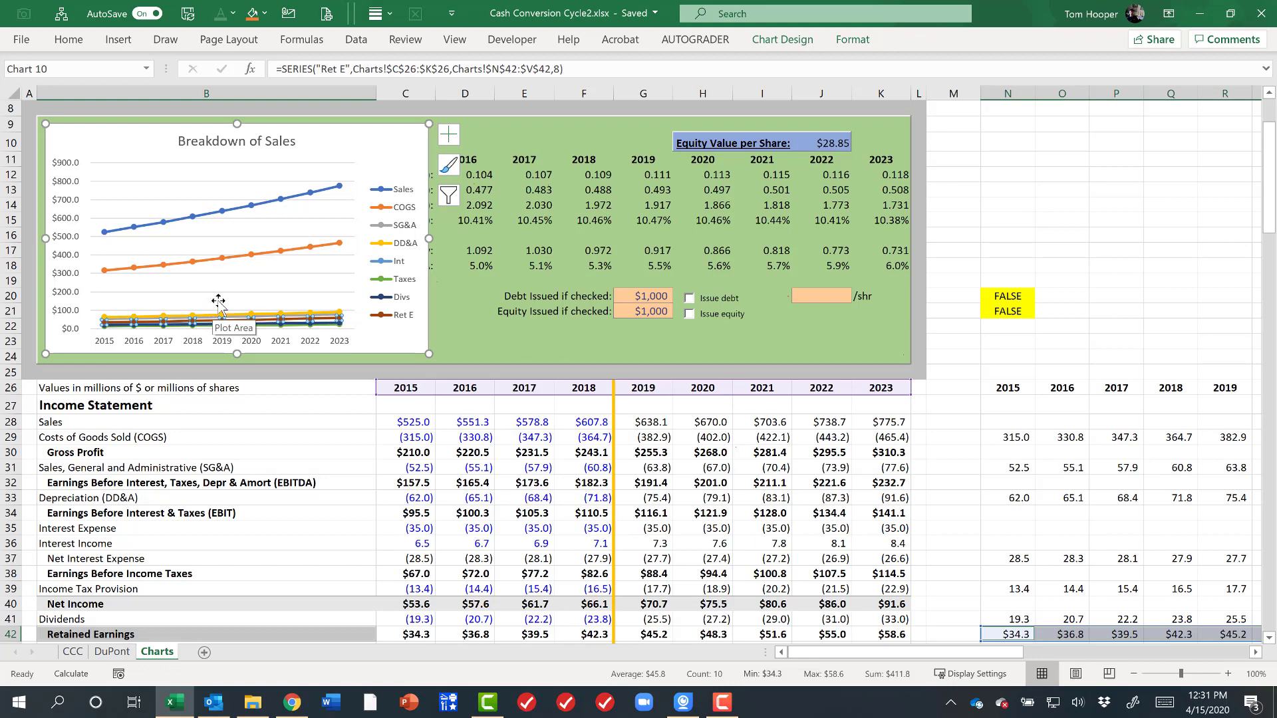
# Step: Change the chart type to Stacked Line with Markers and inspect the 2015 points of the stacked series
pyautogui.rightClick(408, 148)
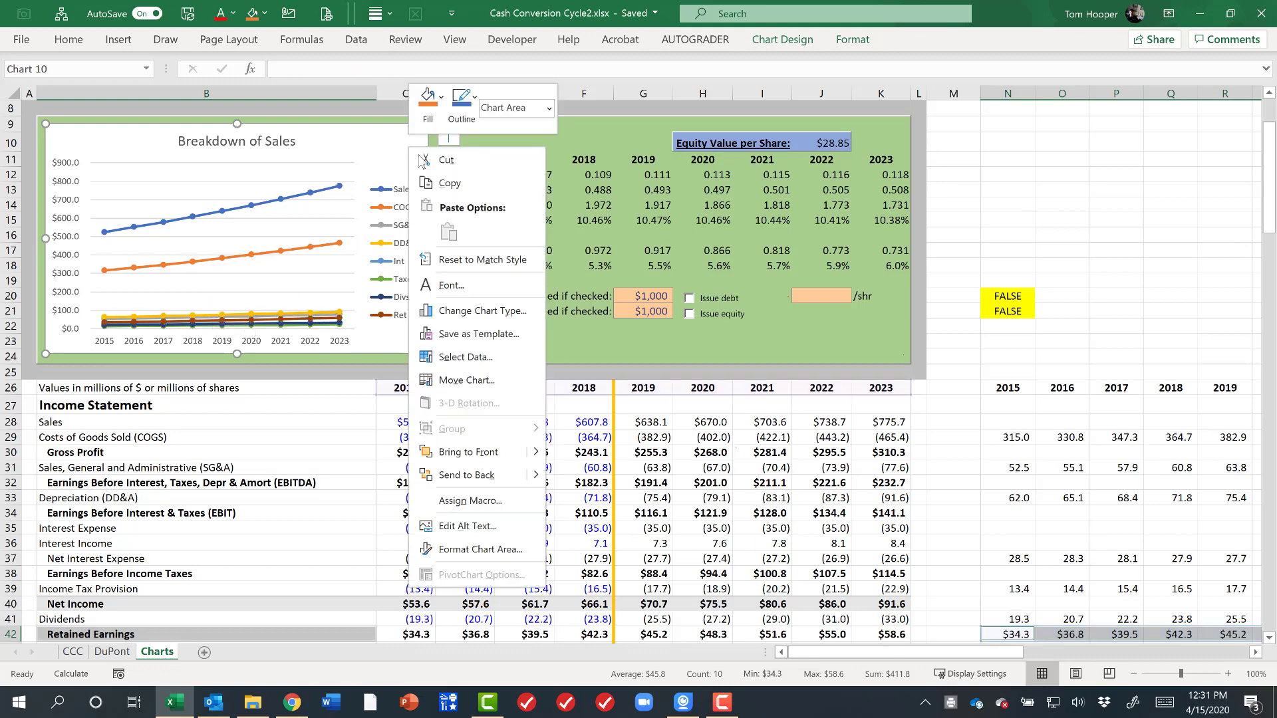
pyautogui.press('Escape')
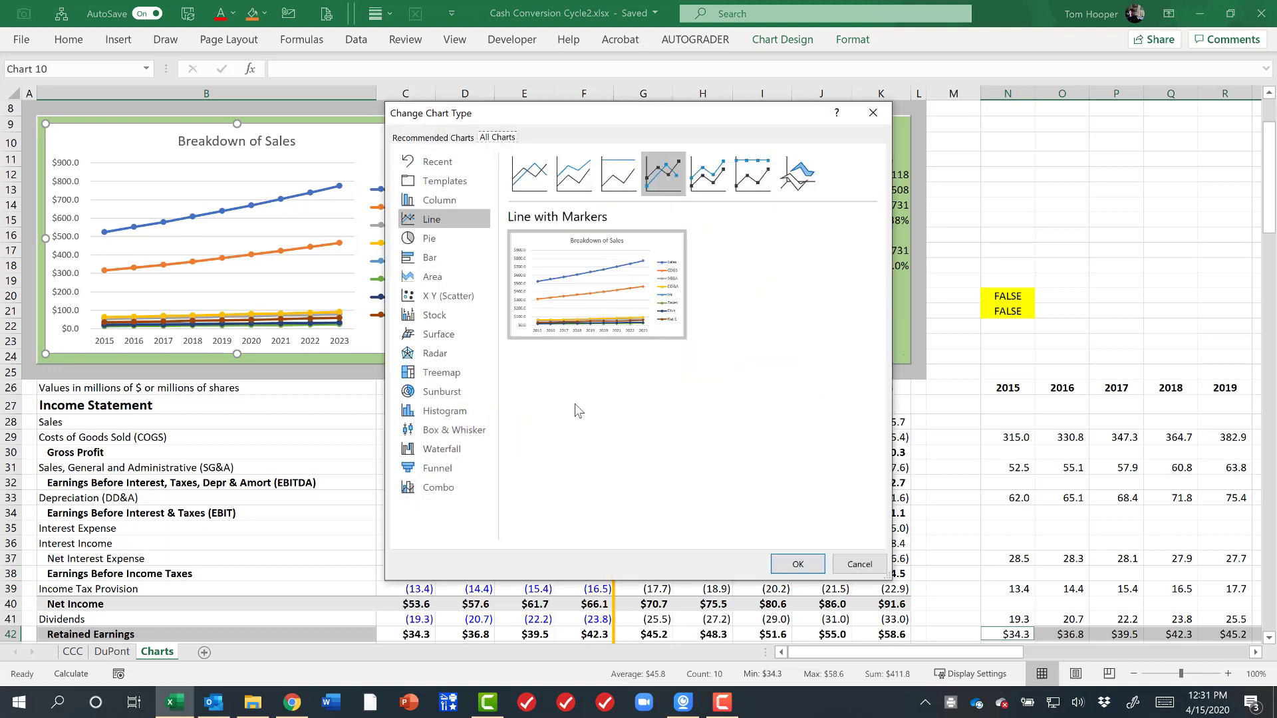
pyautogui.click(715, 188)
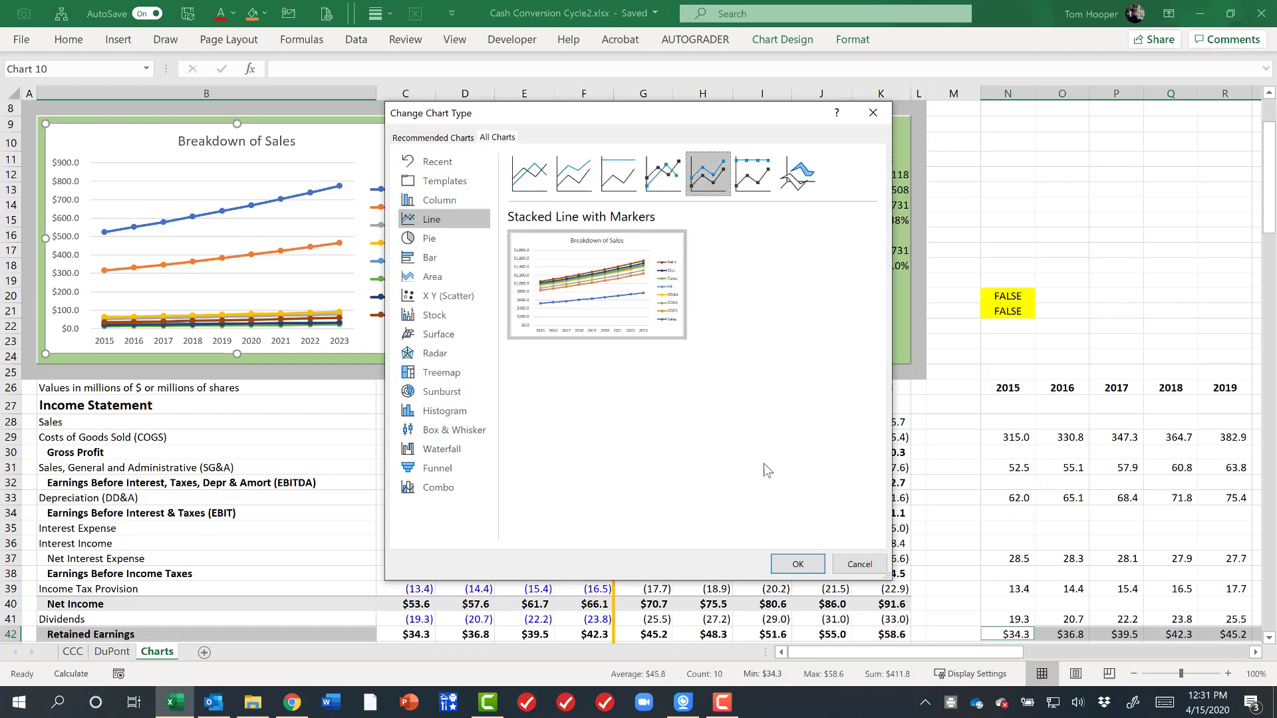
pyautogui.click(798, 564)
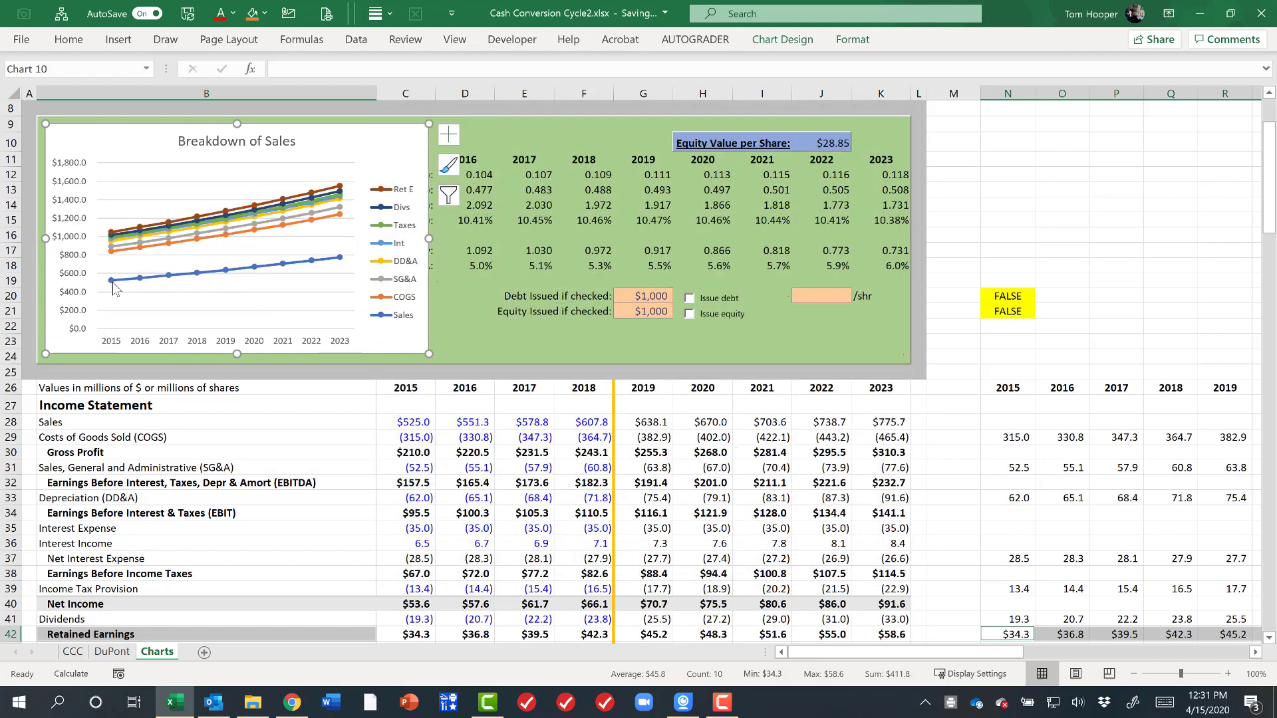
pyautogui.moveTo(113, 286)
pyautogui.moveTo(112, 236)
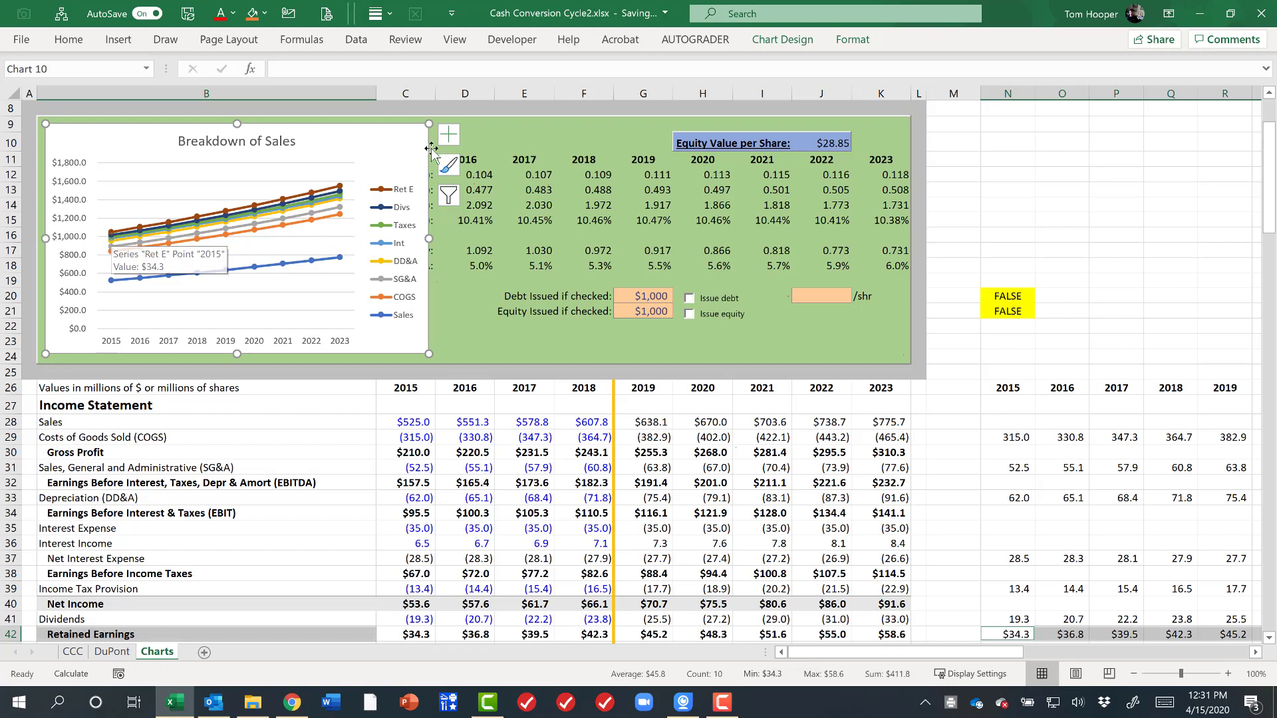
# Step: Switch the chart type to Combo and set the Sales series to Line with Markers
pyautogui.rightClick(406, 146)
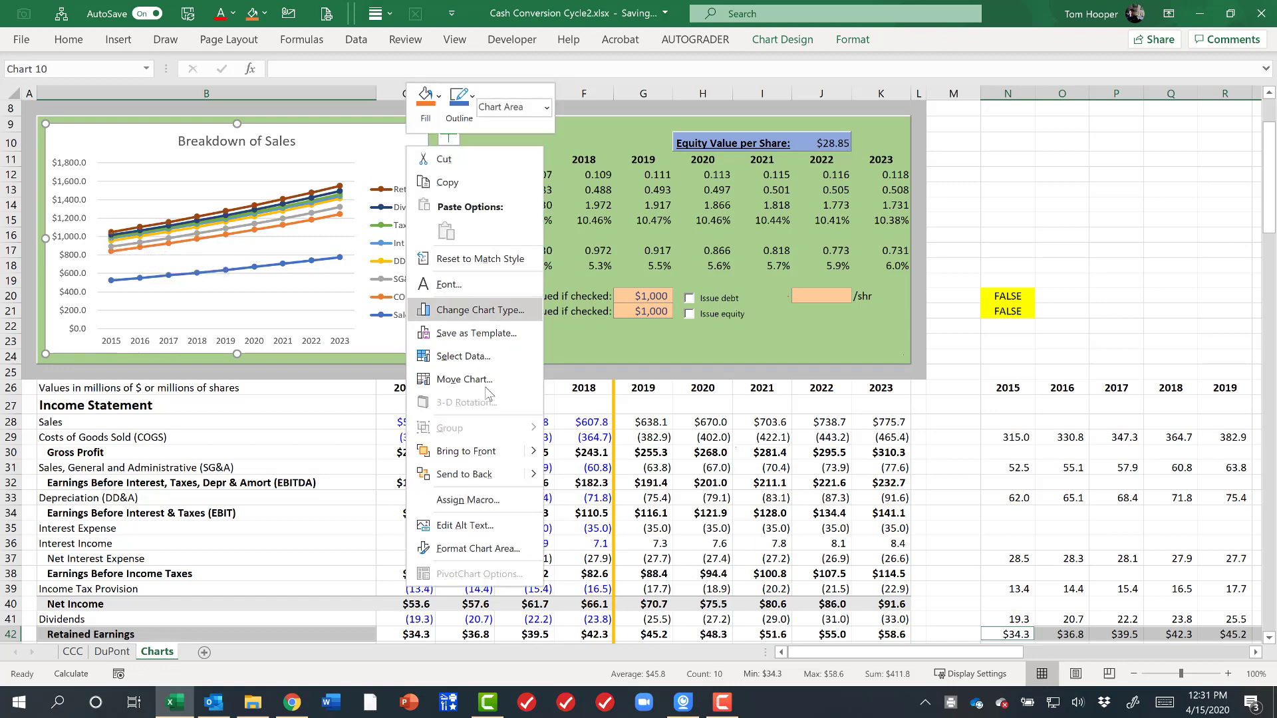
pyautogui.press('Escape')
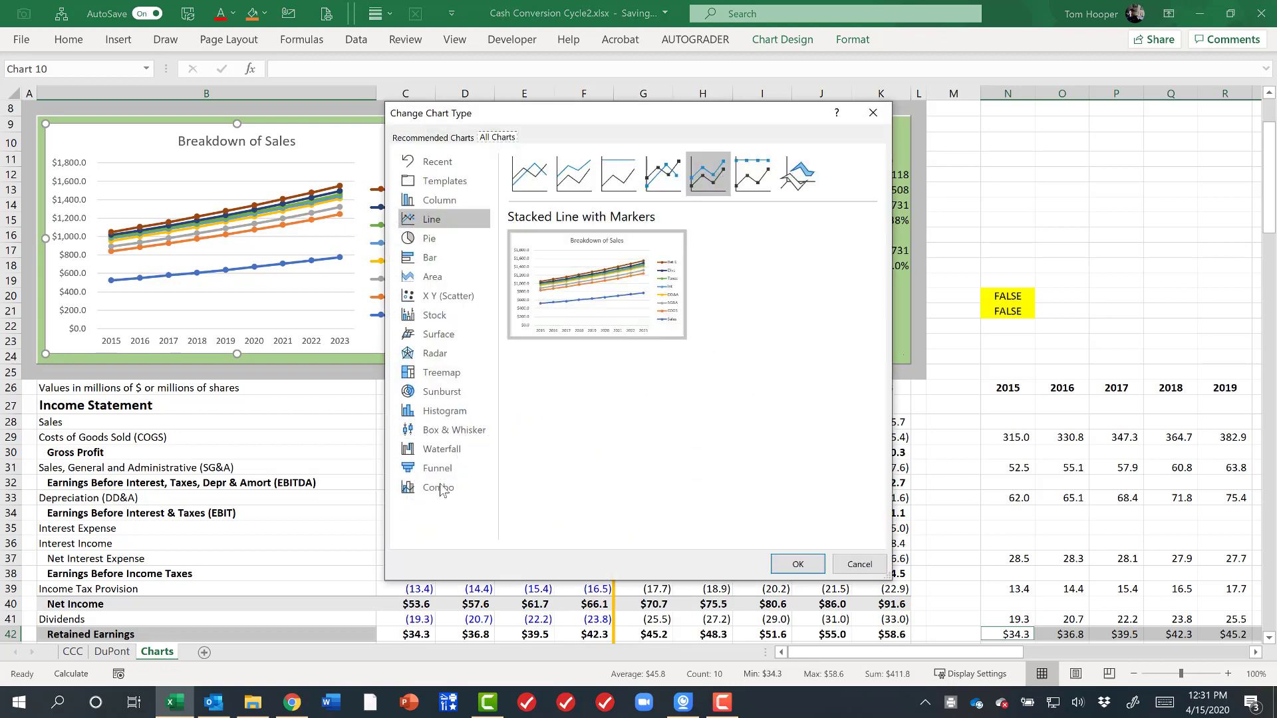
pyautogui.click(440, 488)
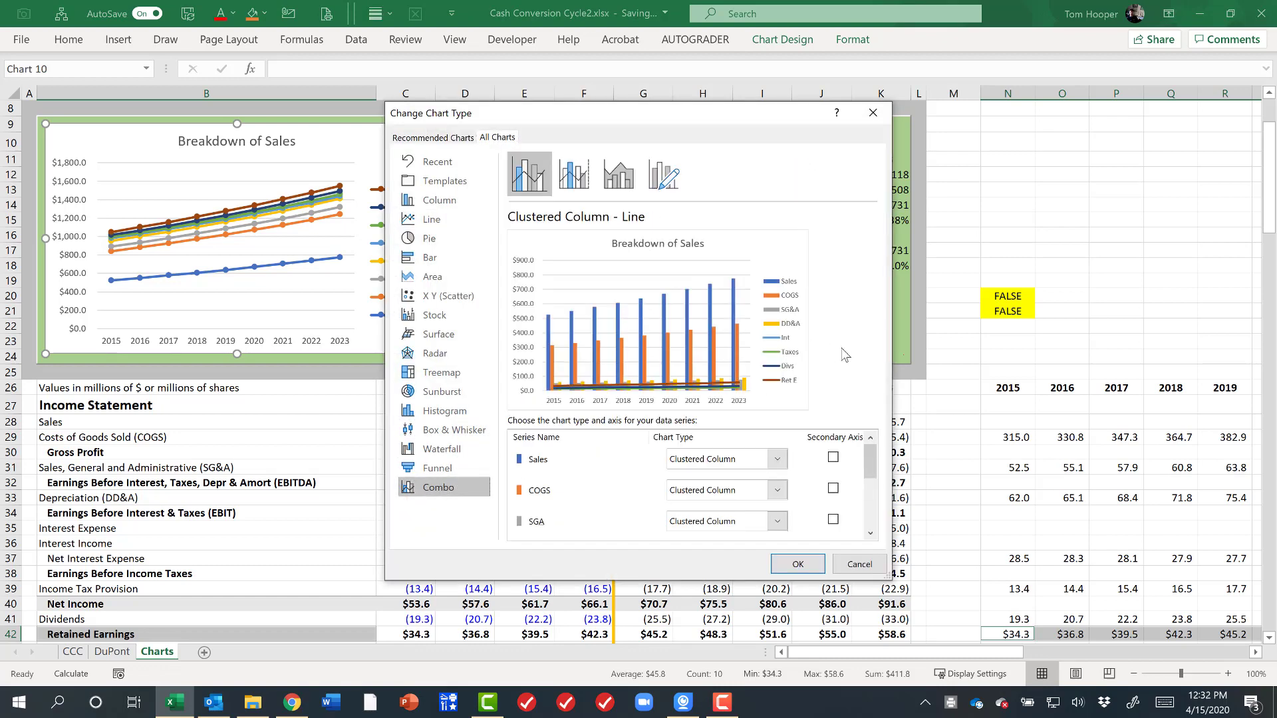
pyautogui.click(778, 460)
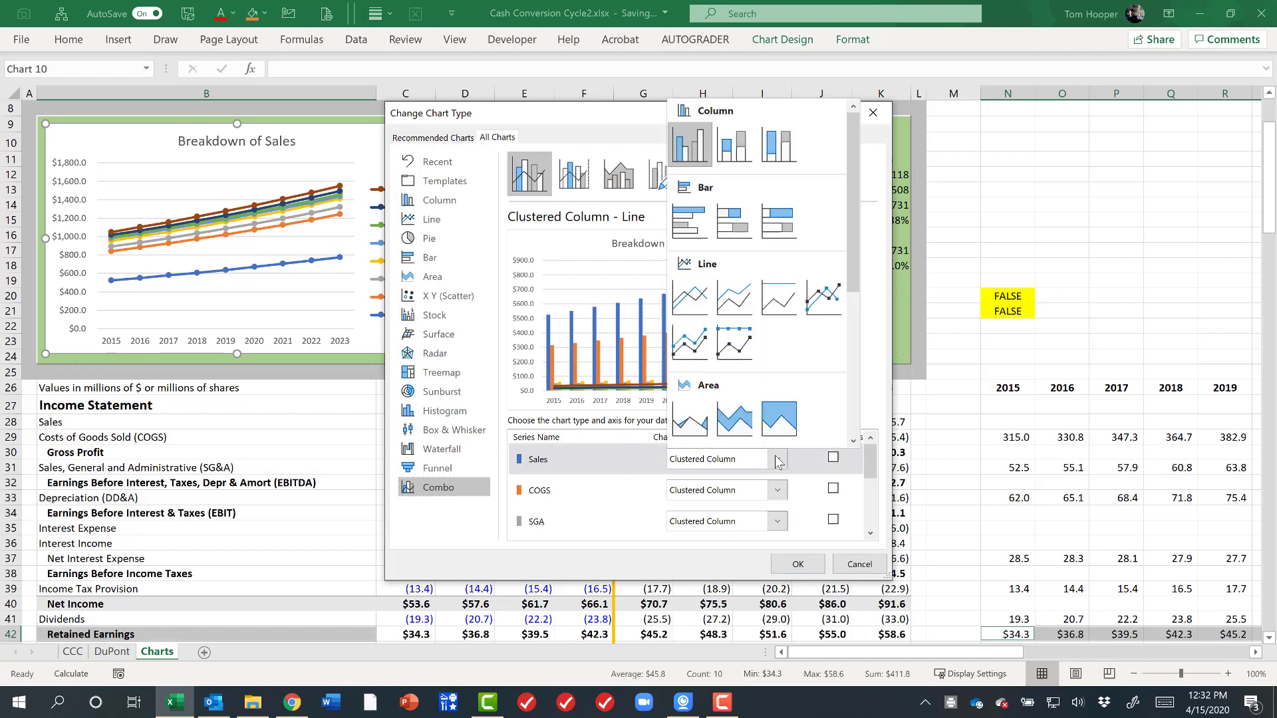
pyautogui.click(736, 415)
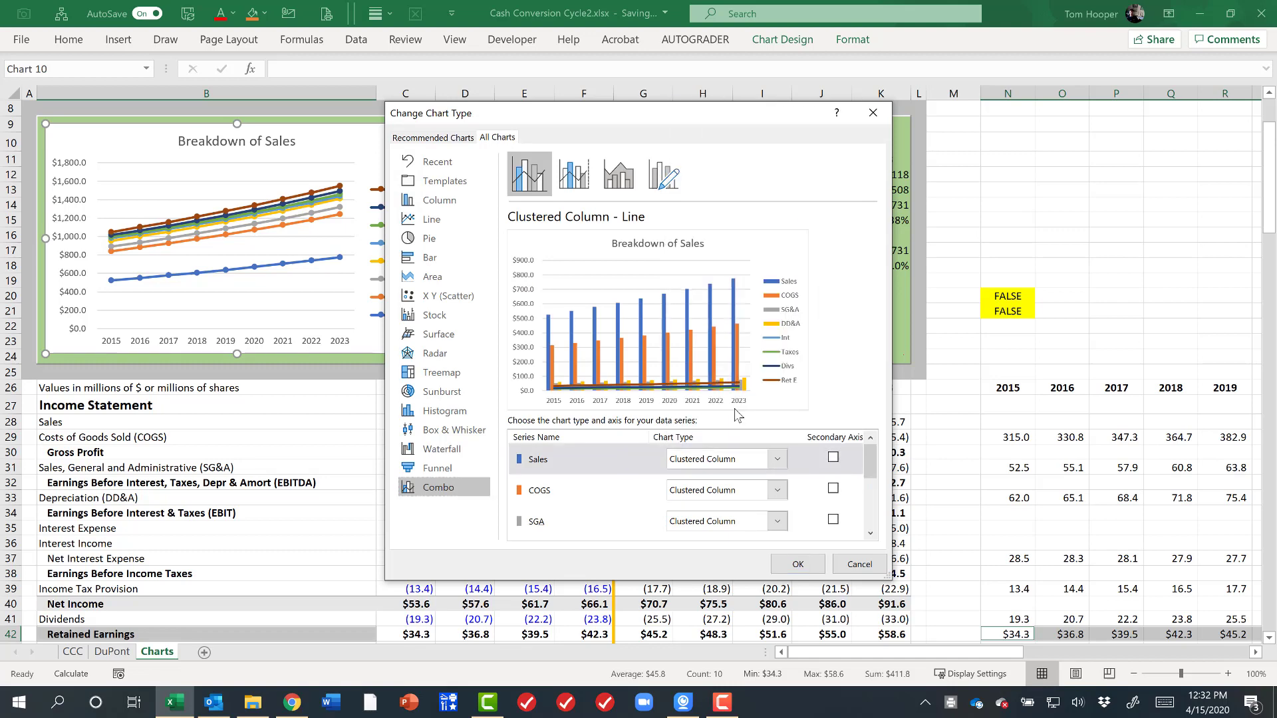
pyautogui.click(778, 460)
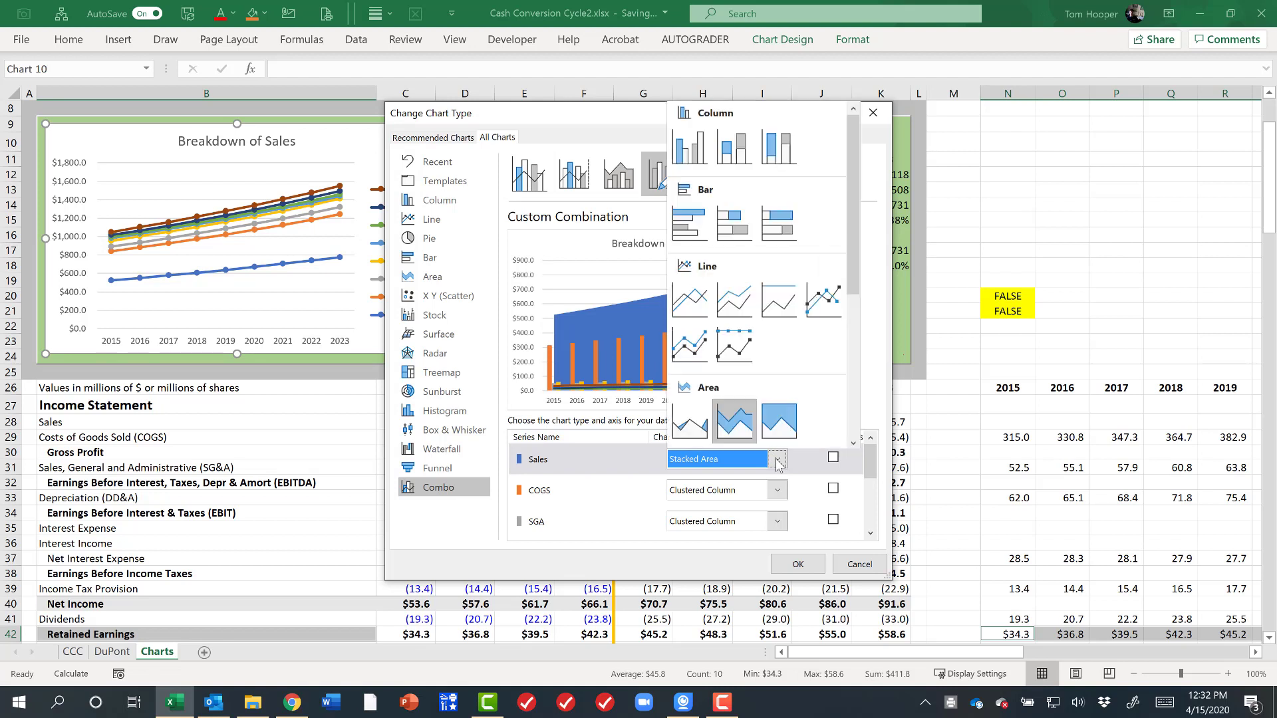
pyautogui.click(826, 301)
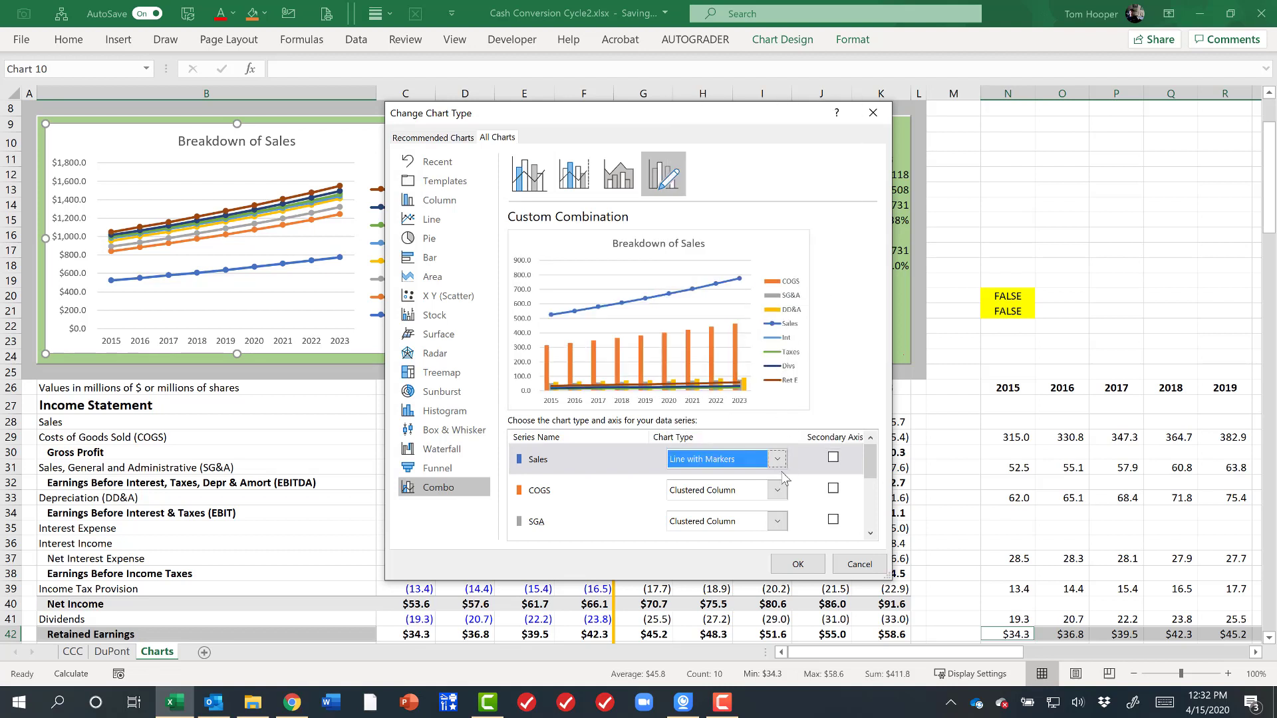
# Step: Set the COGS, SGA and DDA series to Stacked Area in the custom combination
pyautogui.click(784, 491)
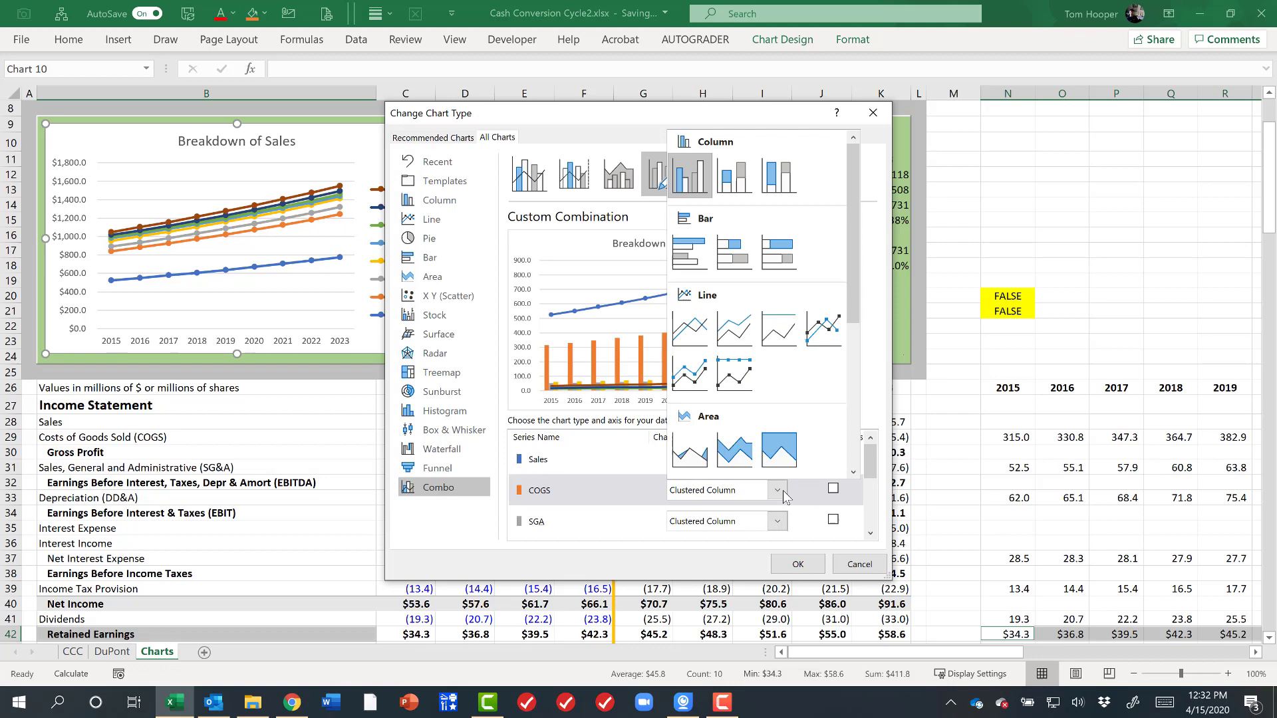
pyautogui.click(738, 453)
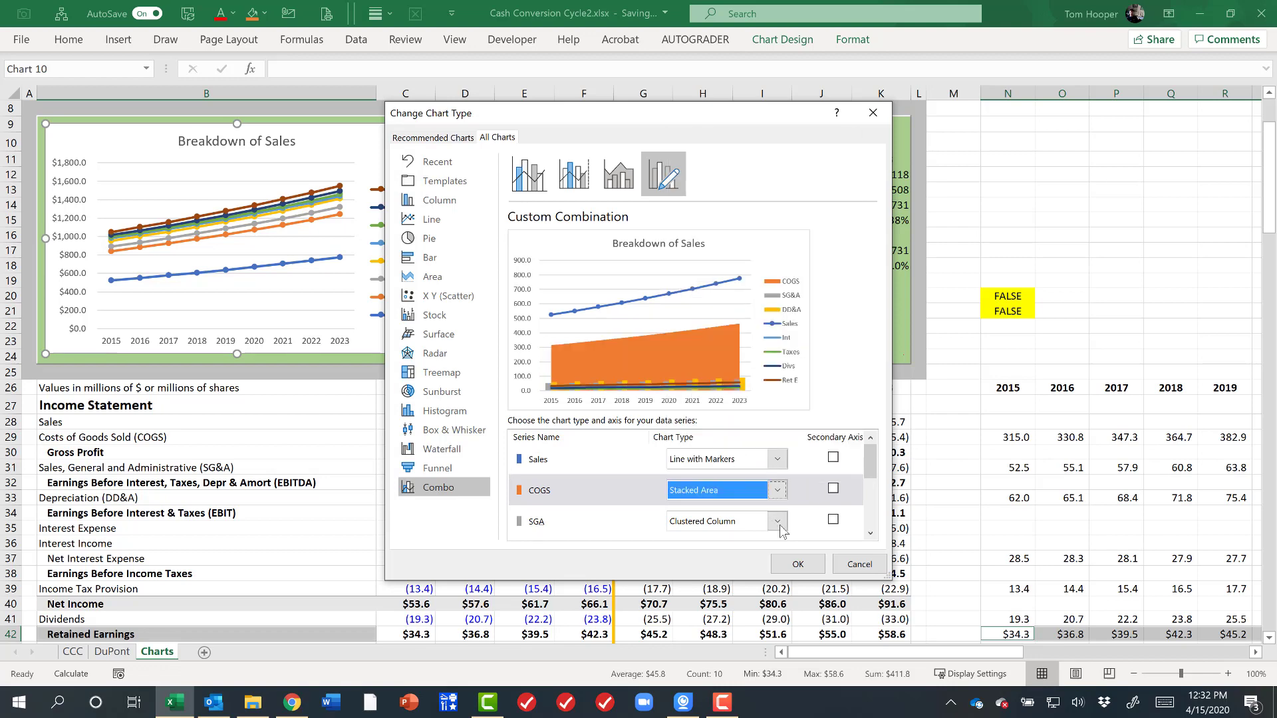
pyautogui.click(780, 525)
pyautogui.click(739, 483)
pyautogui.click(870, 534)
pyautogui.click(779, 536)
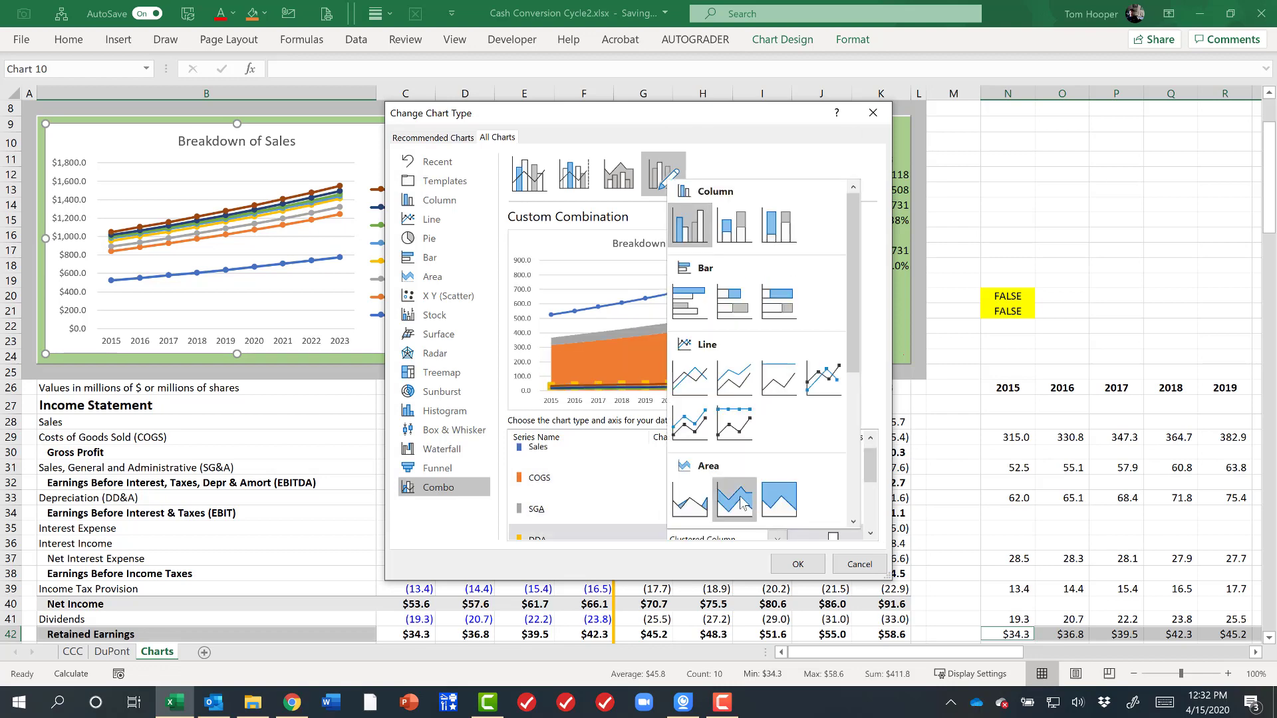
pyautogui.click(738, 496)
# Step: Set the Int, Taxes, Divs and Ret E series to Stacked Area and apply the combo chart type
pyautogui.click(870, 534)
pyautogui.click(778, 484)
pyautogui.click(737, 444)
pyautogui.click(778, 515)
pyautogui.click(739, 475)
pyautogui.click(871, 534)
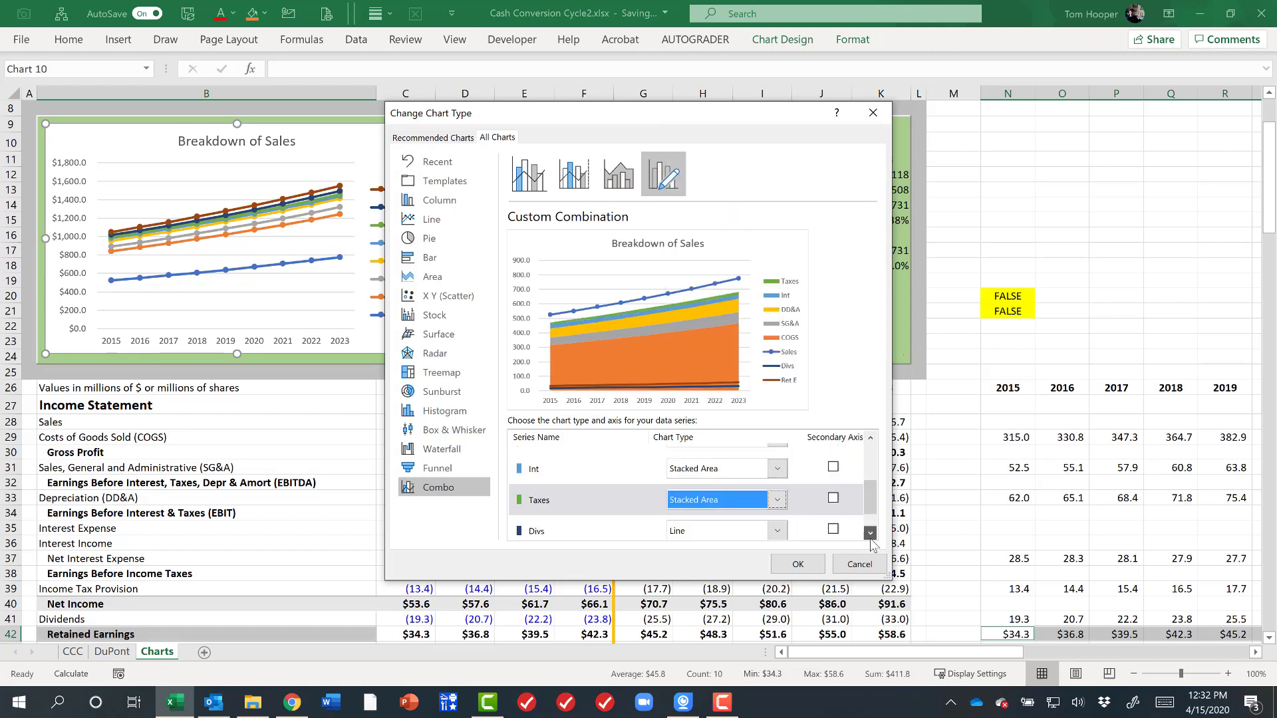
pyautogui.click(778, 494)
pyautogui.click(734, 452)
pyautogui.click(777, 524)
pyautogui.click(739, 486)
pyautogui.click(798, 564)
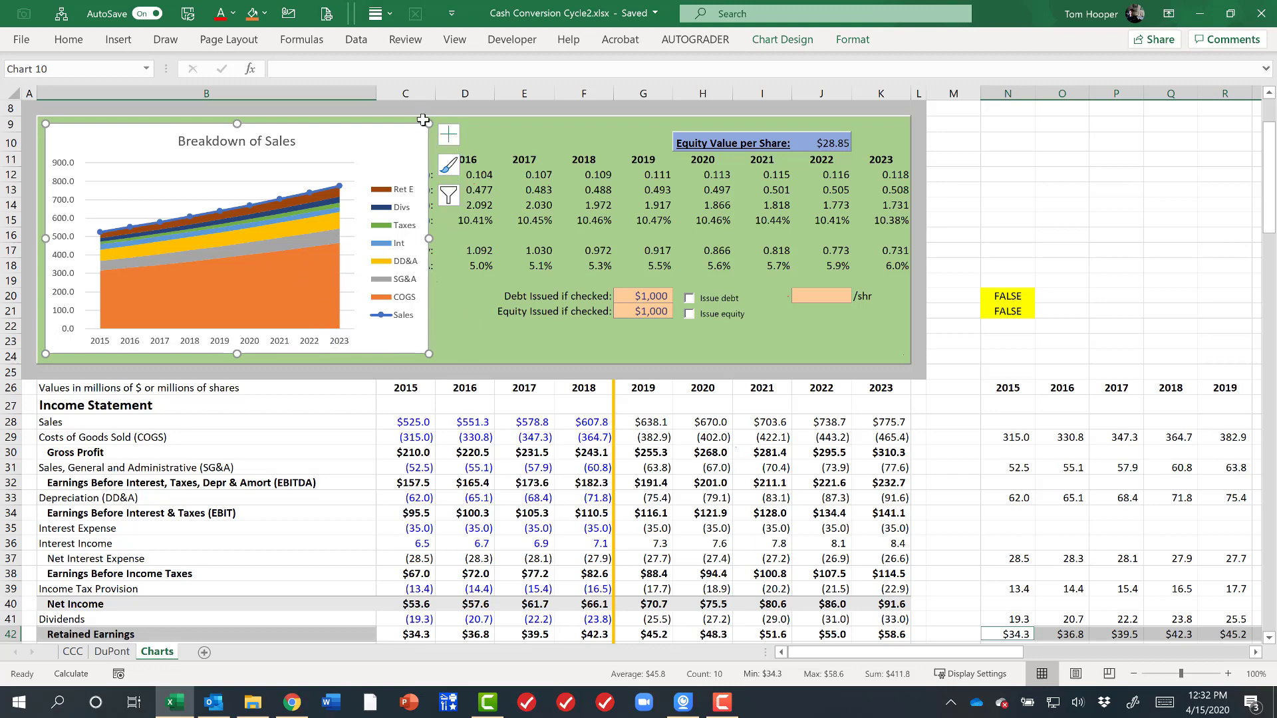
# Step: Shrink the Breakdown of Sales chart in width and height so it fits beneath the DuPont Analysis heading
pyautogui.moveTo(429, 123); pyautogui.dragTo(357, 163)
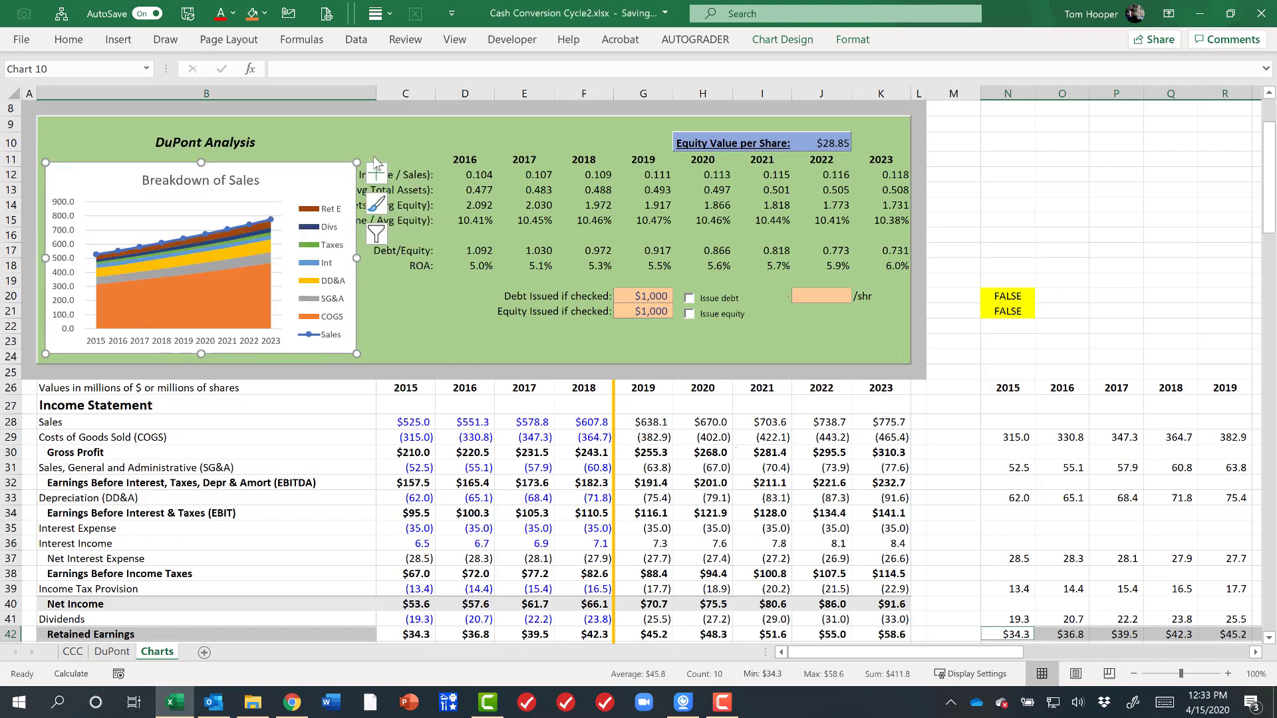
pyautogui.moveTo(359, 161); pyautogui.dragTo(342, 169)
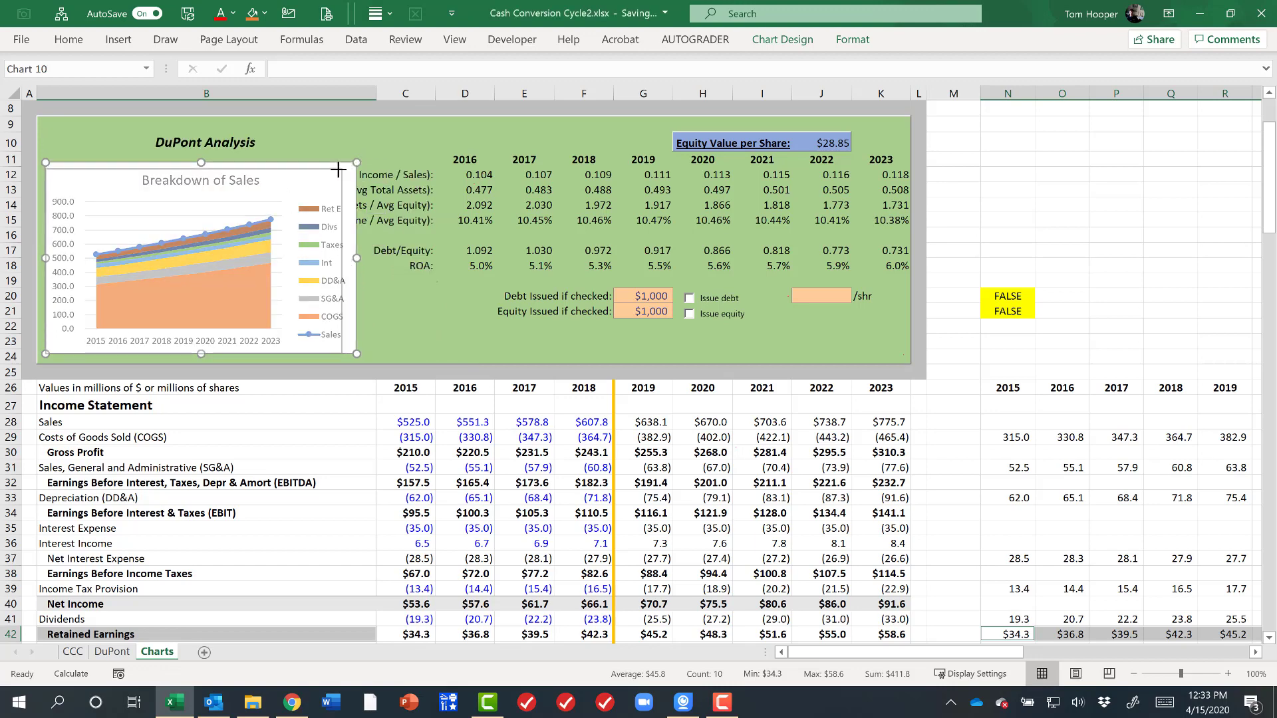
# Step: Format the chart's vertical axis numbers with 0 decimal places
pyautogui.click(65, 247)
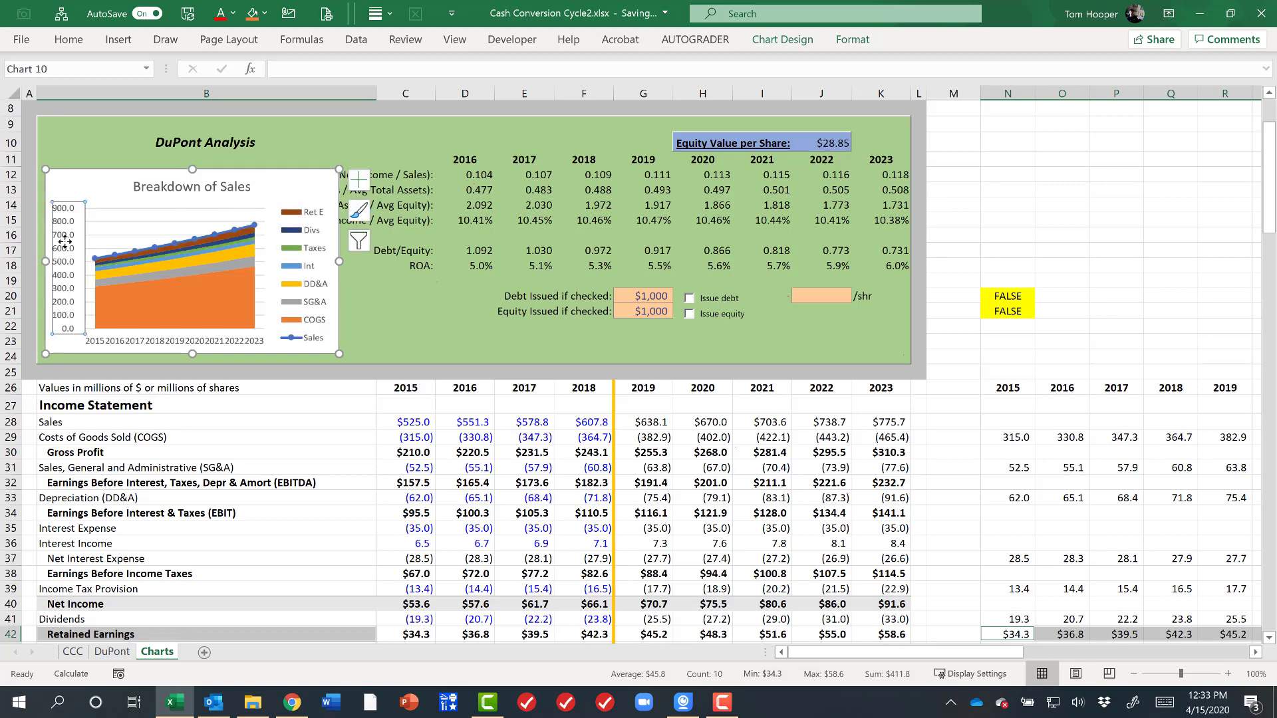
pyautogui.click(72, 41)
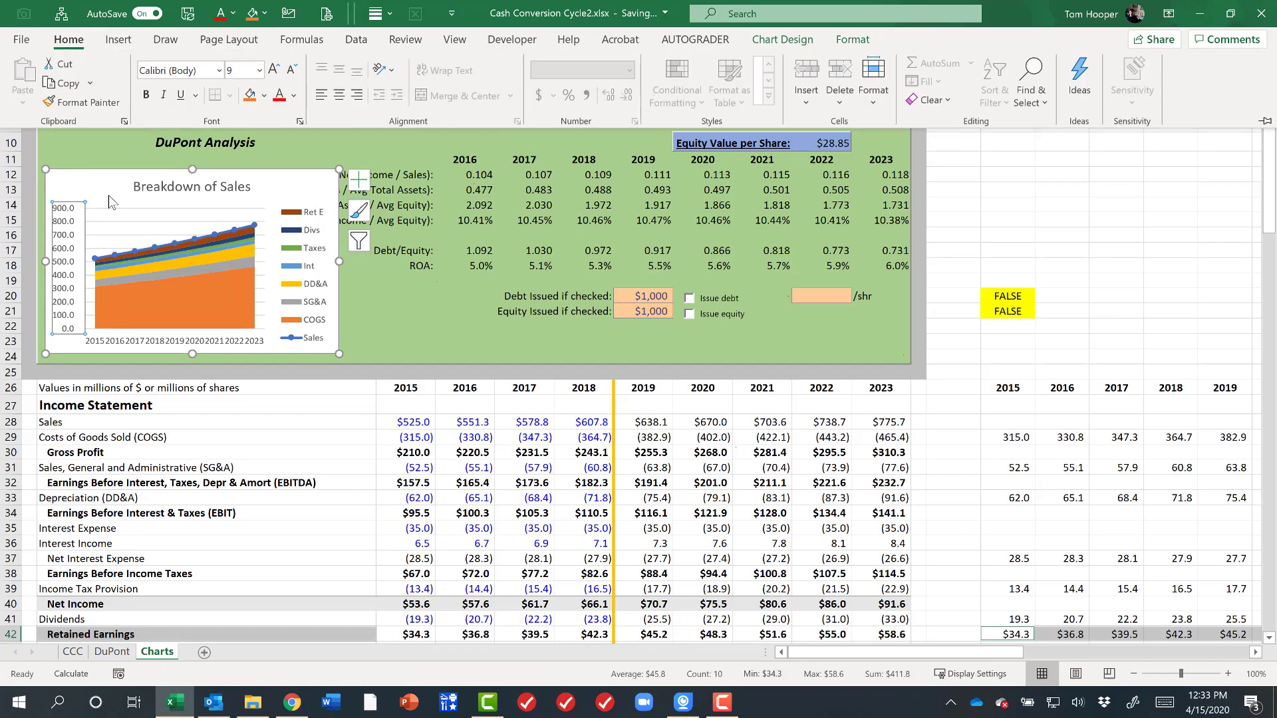
pyautogui.rightClick(59, 227)
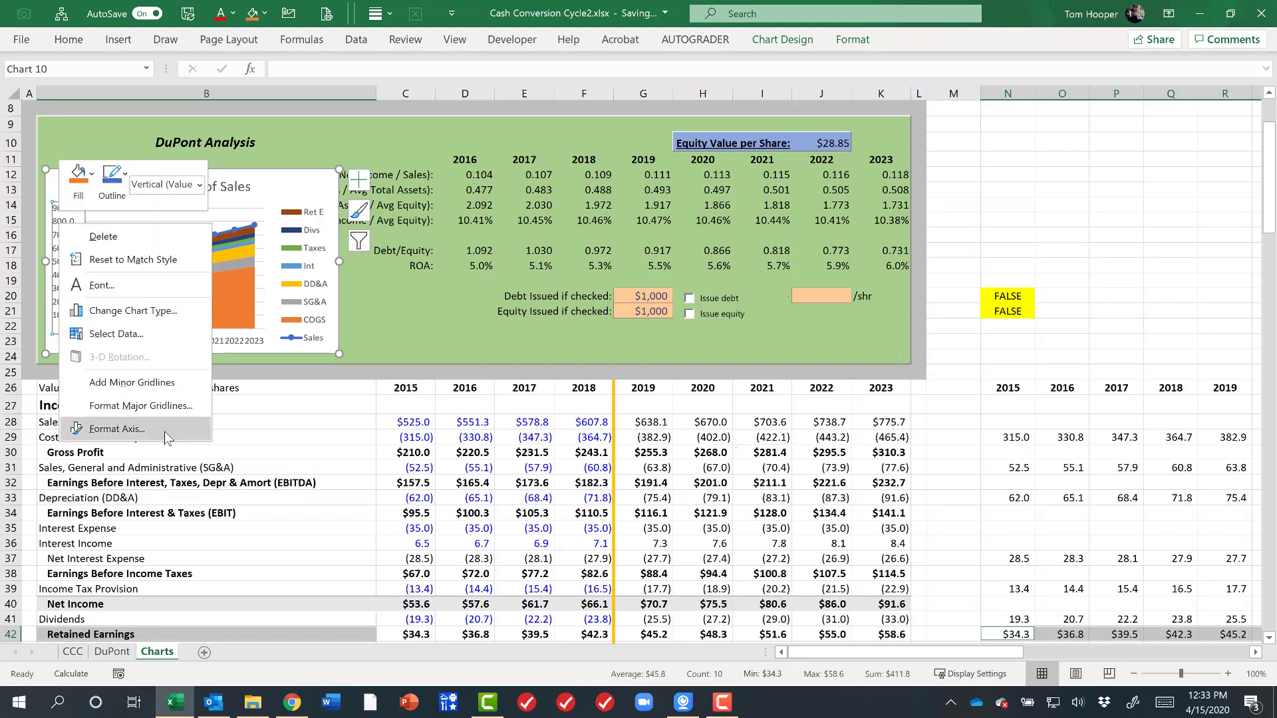
pyautogui.click(165, 433)
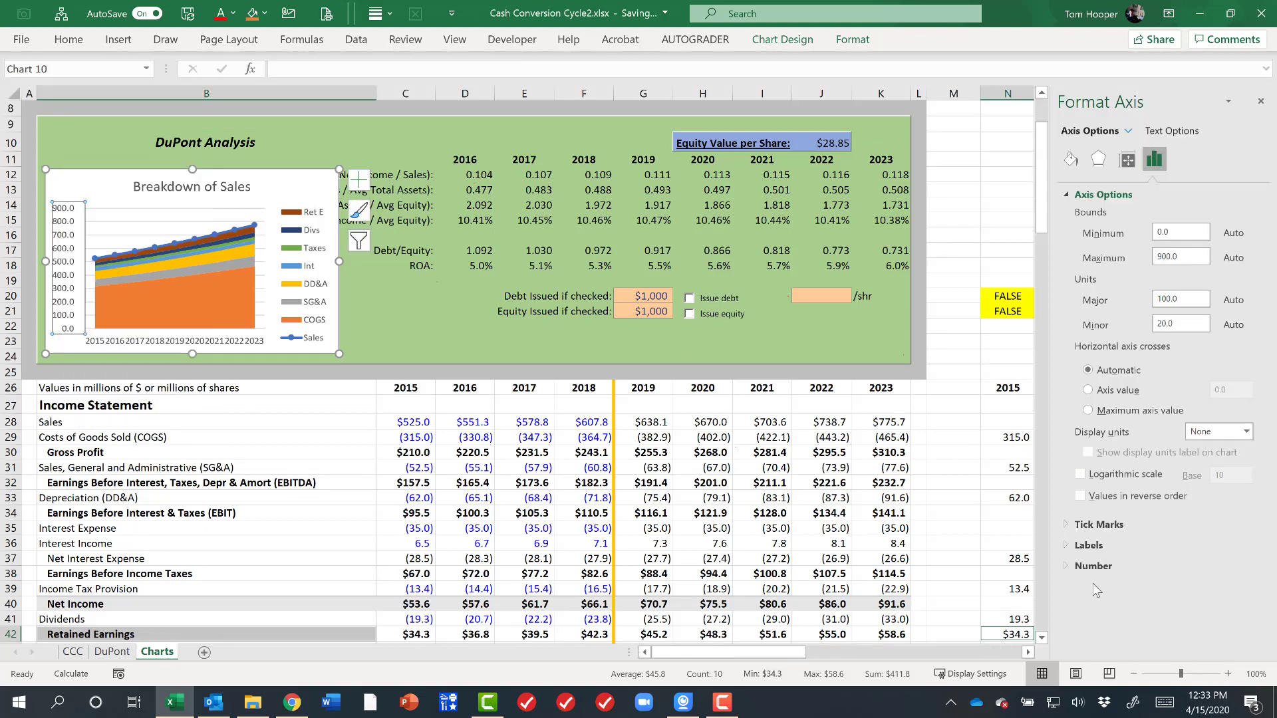
pyautogui.click(1092, 567)
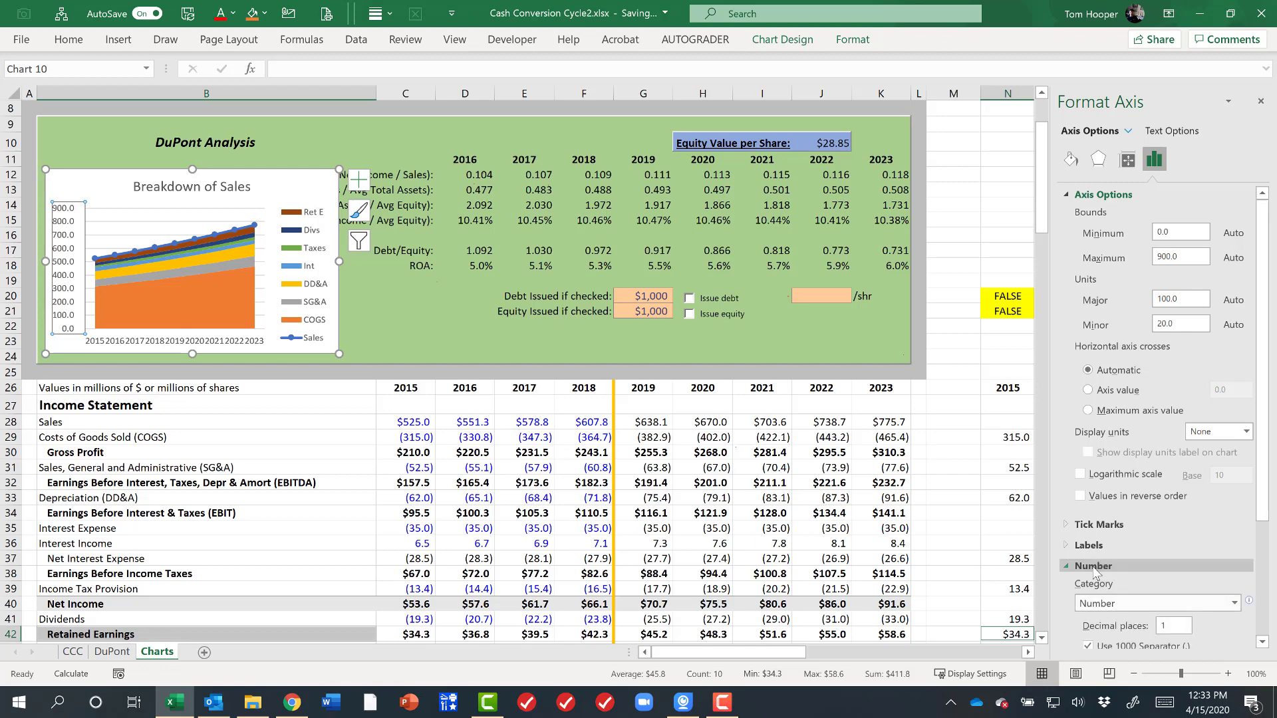
pyautogui.scroll(-3, 1094, 572)
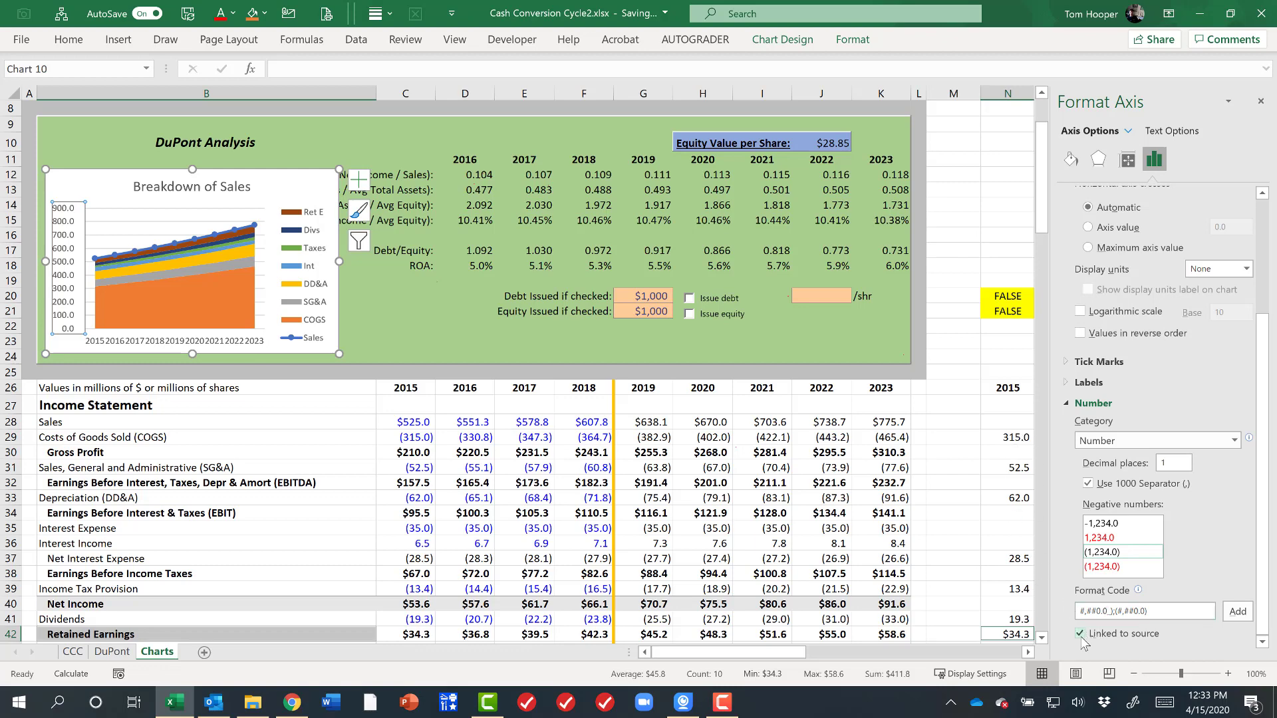
pyautogui.scroll(2, 1131, 598)
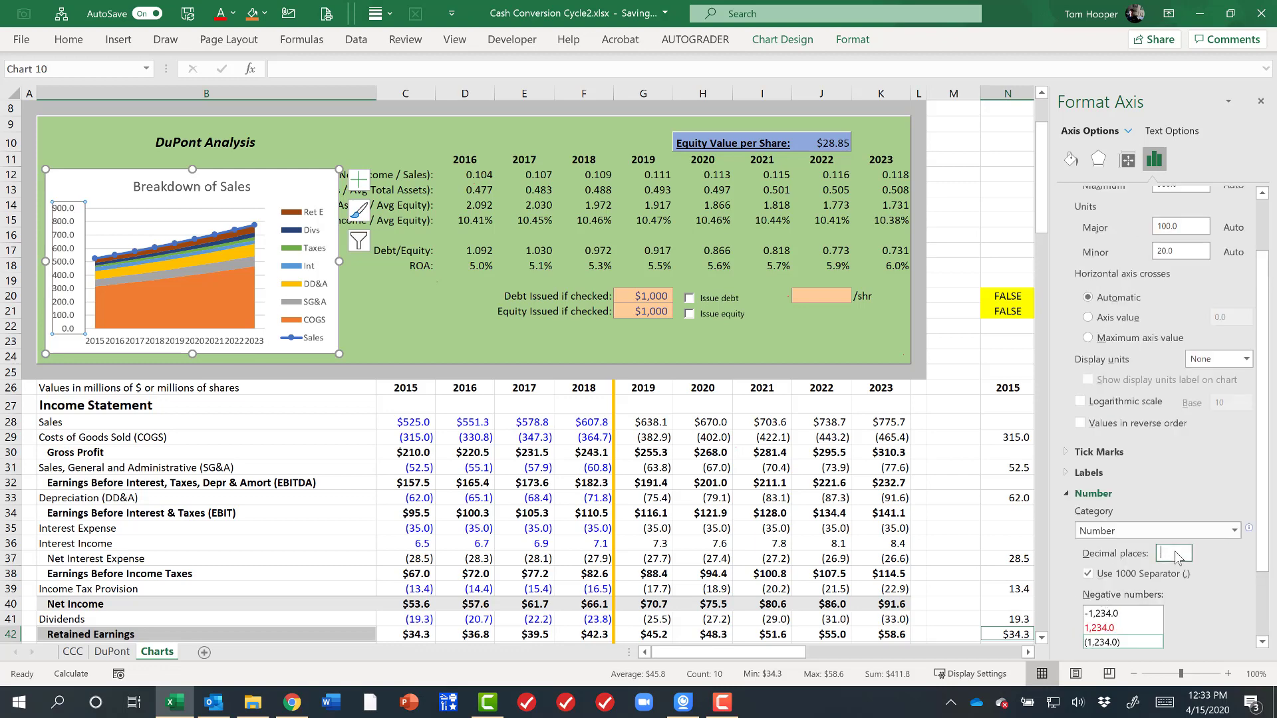
pyautogui.press('Return')
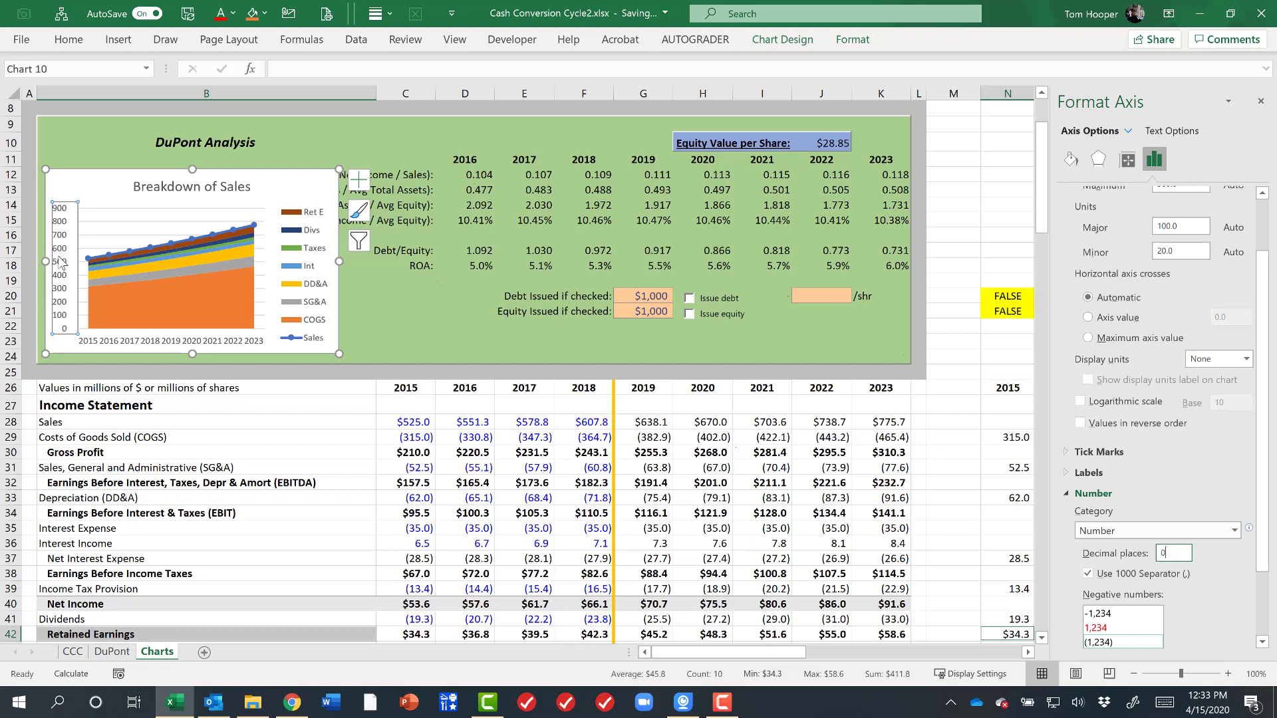
# Step: Reduce the font size of the chart's horizontal axis year labels to 7 and deselect the chart
pyautogui.click(245, 342)
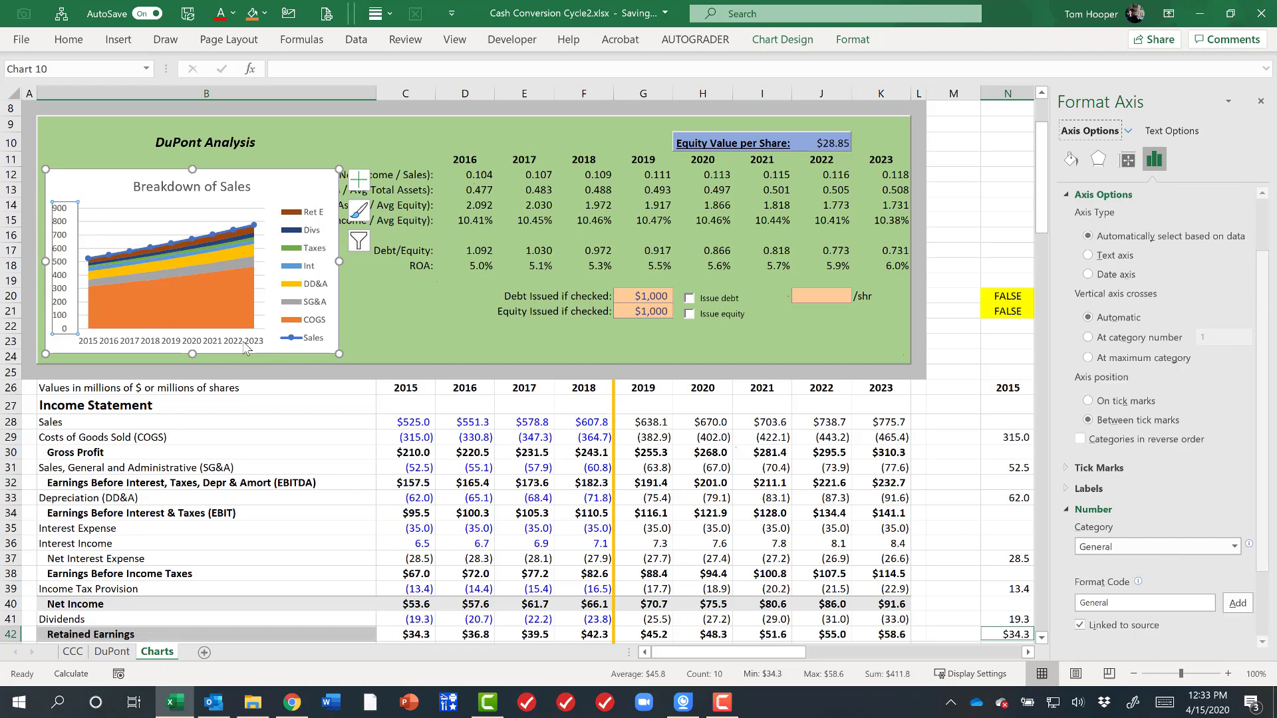
pyautogui.click(71, 41)
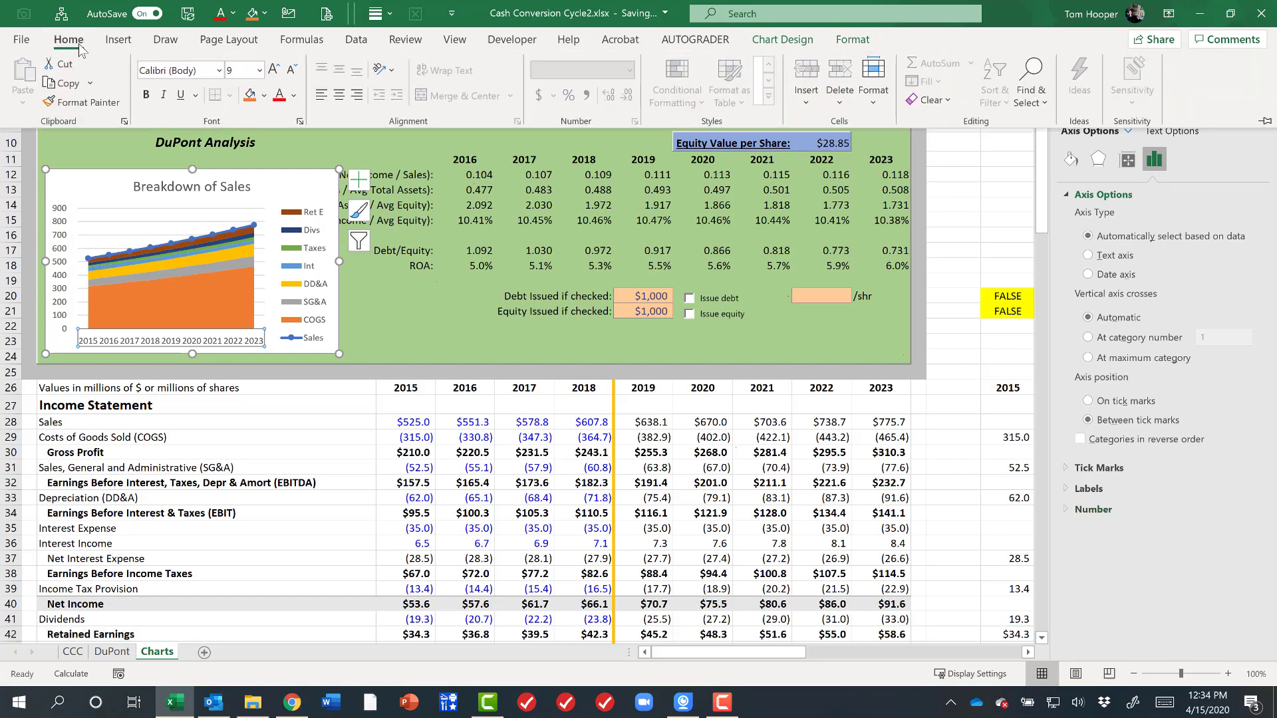
pyautogui.click(291, 71)
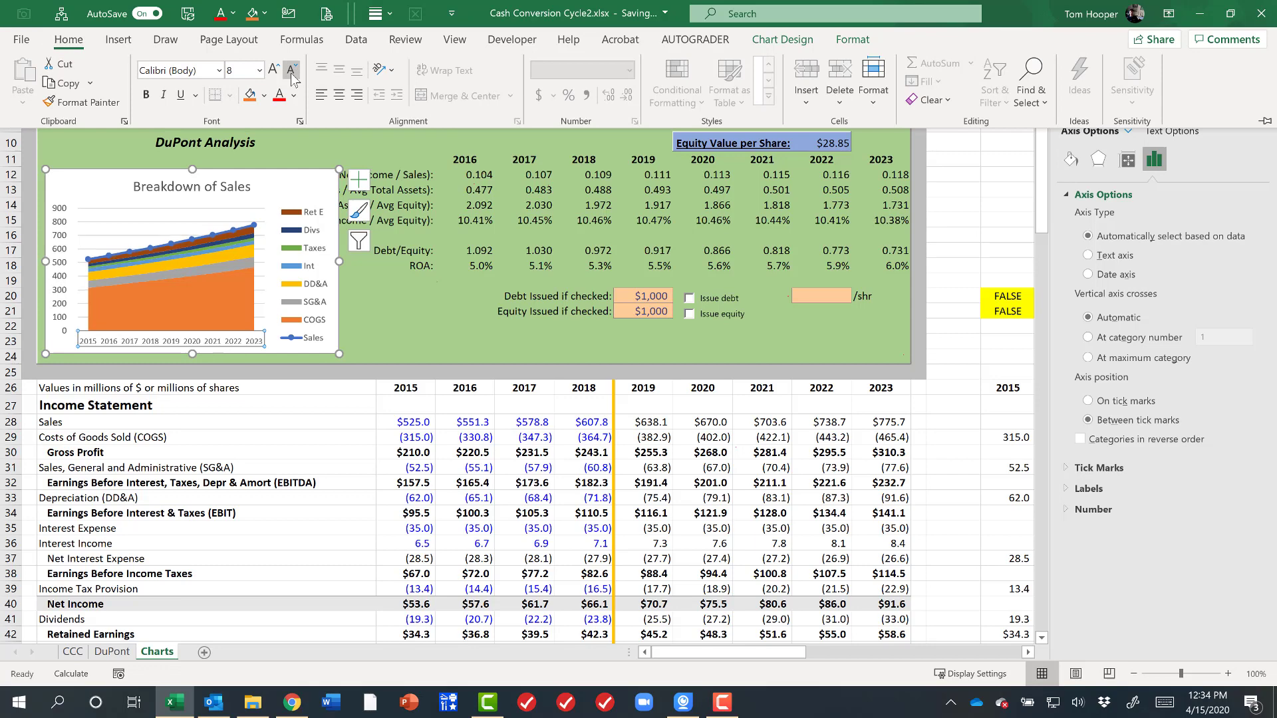
pyautogui.click(291, 70)
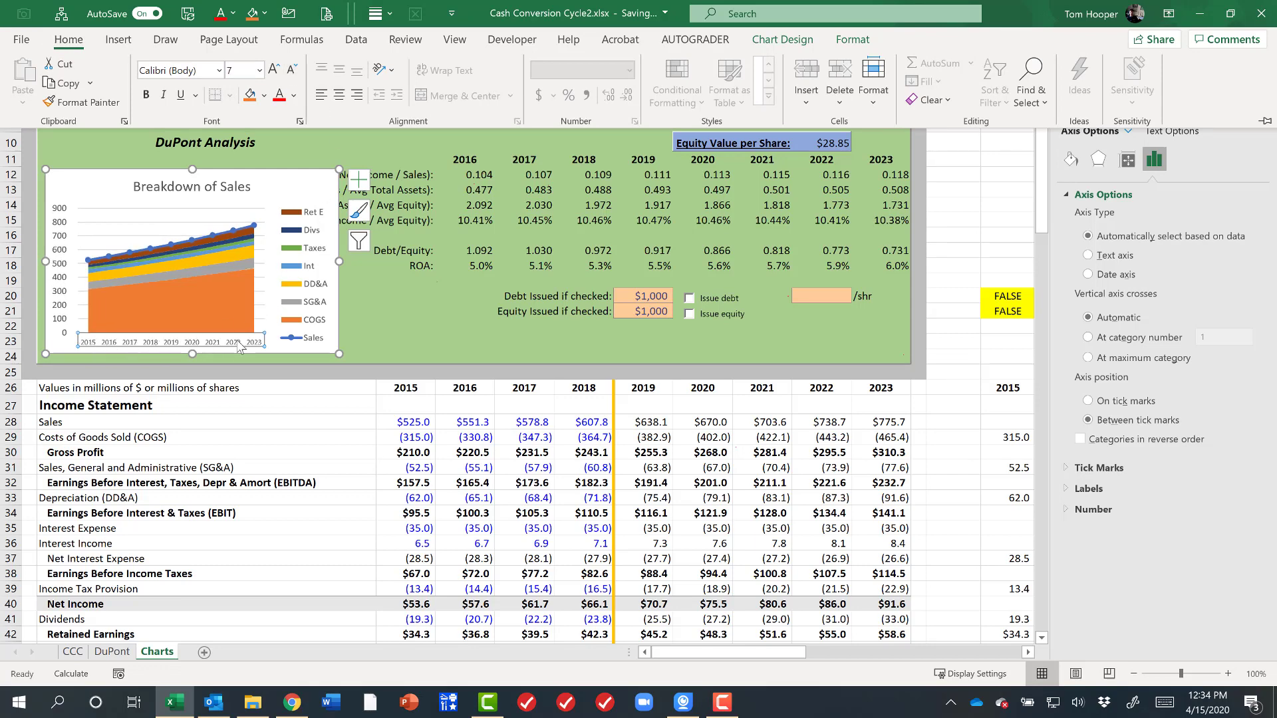
pyautogui.click(374, 334)
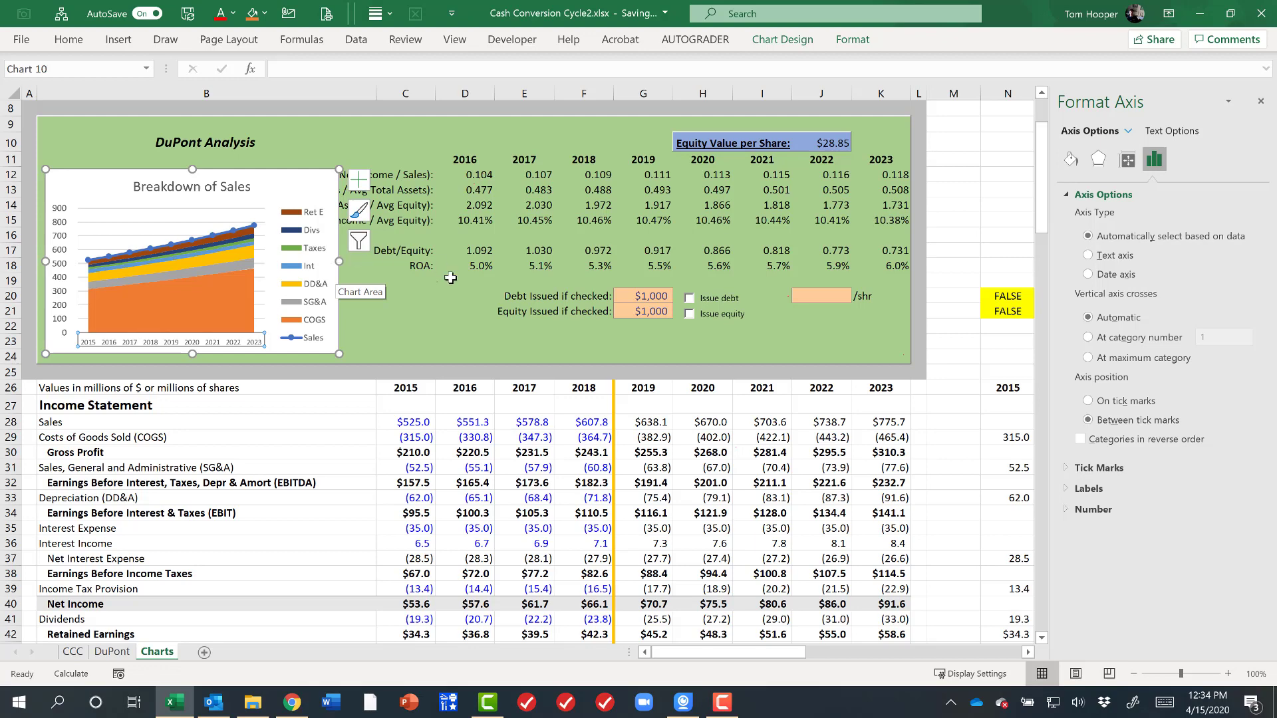
pyautogui.click(412, 325)
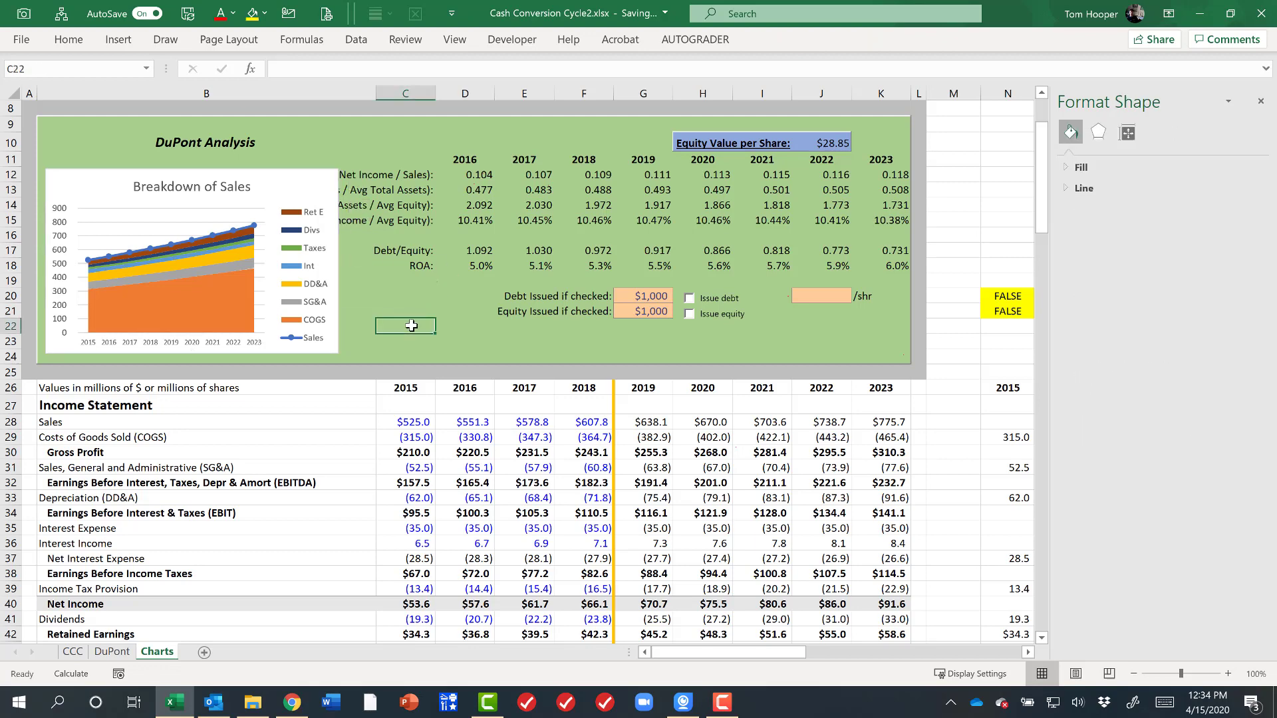
# Step: Turn on Issue debt to examine its effect on the chart's stacked areas, and turn it off again
pyautogui.click(690, 300)
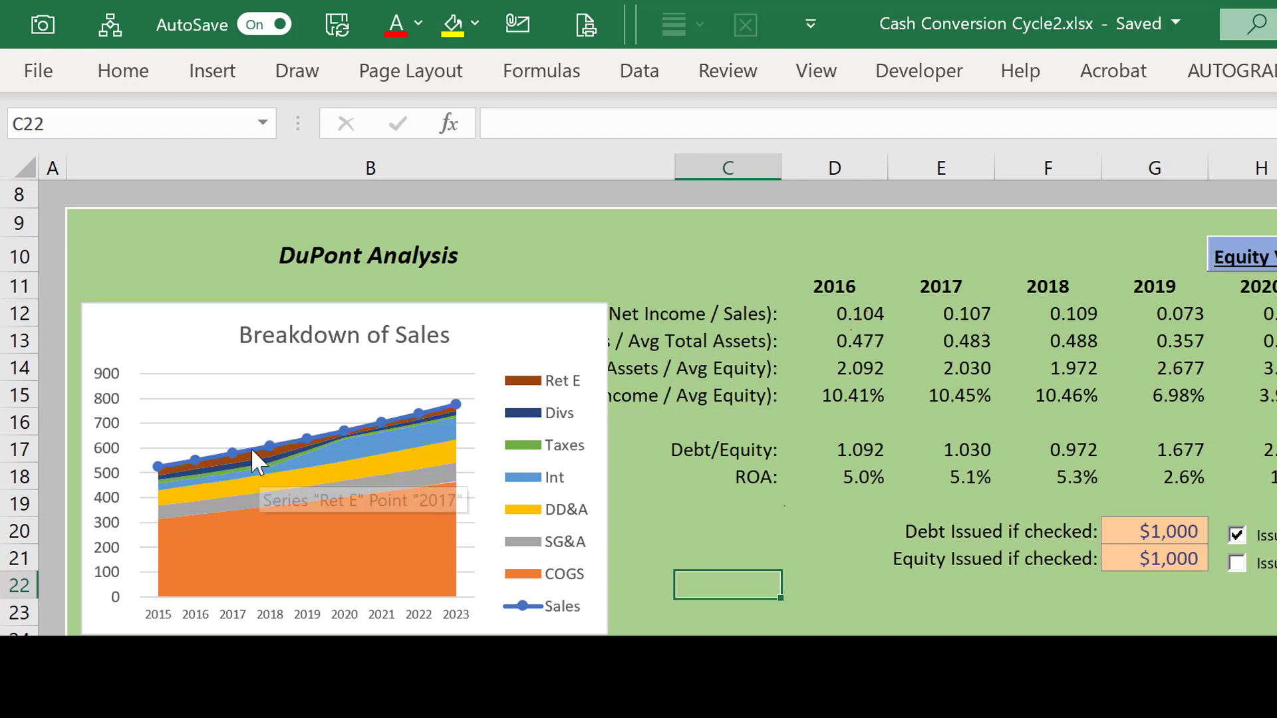
pyautogui.moveTo(252, 456)
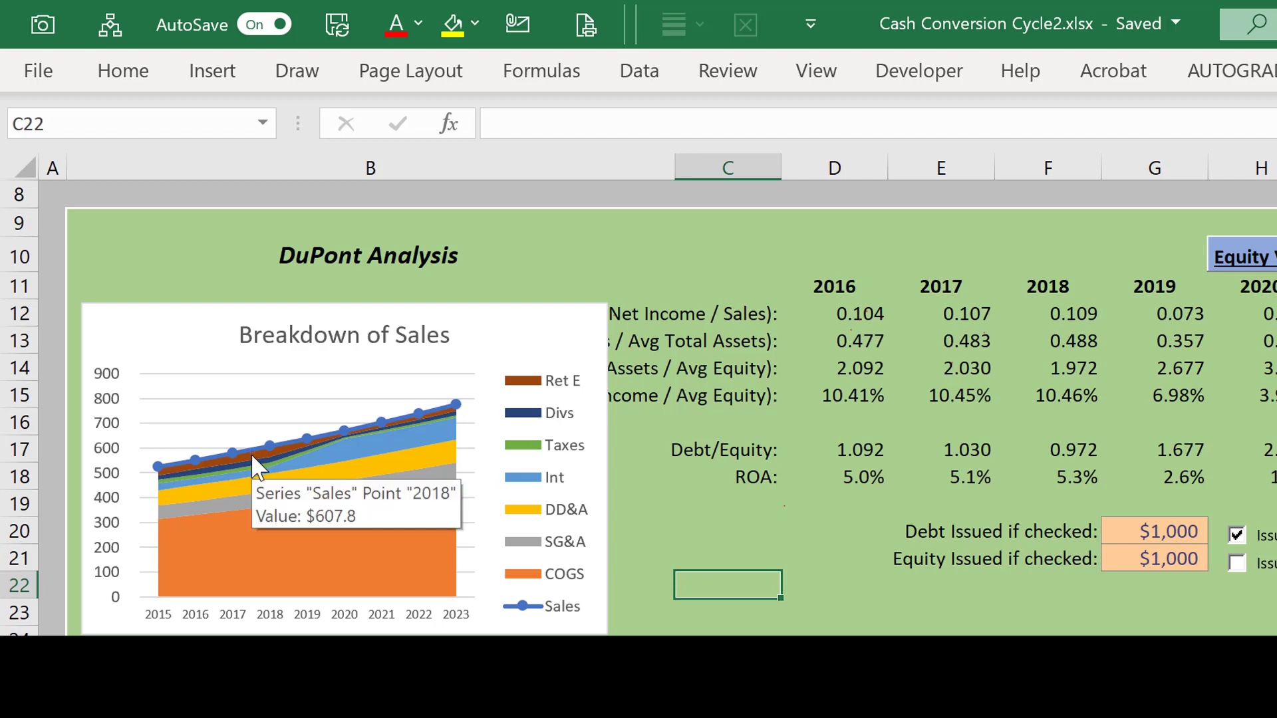
pyautogui.click(1238, 536)
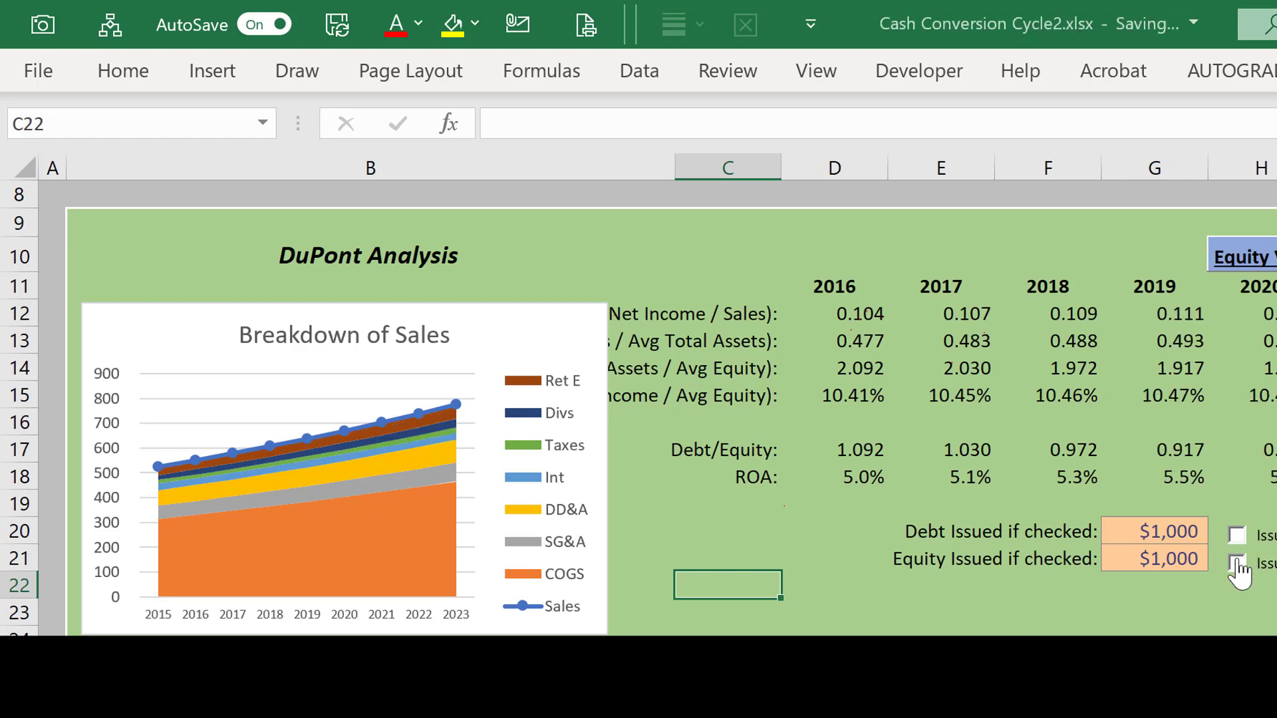
# Step: Turn on Issue equity, toggle it to compare the chart's stacked areas, and set the share price in J20 to $20
pyautogui.click(1237, 562)
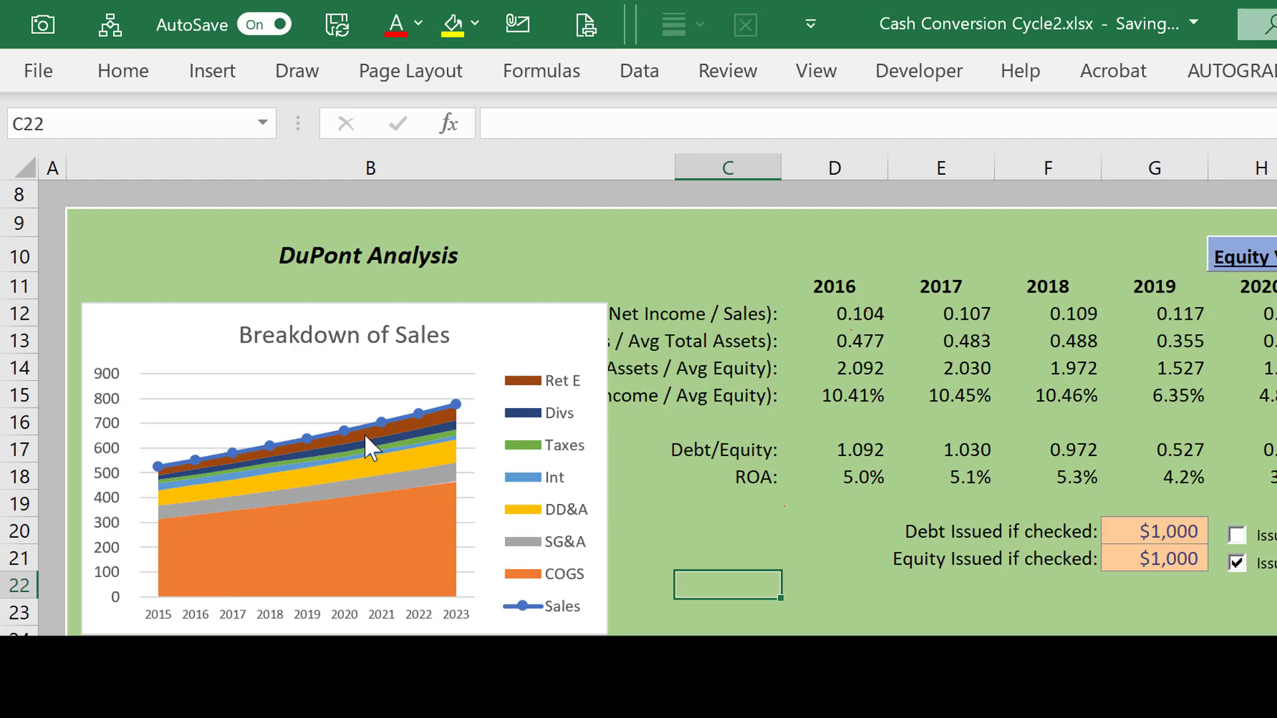
pyautogui.click(1237, 563)
pyautogui.click(1237, 562)
pyautogui.moveTo(380, 441)
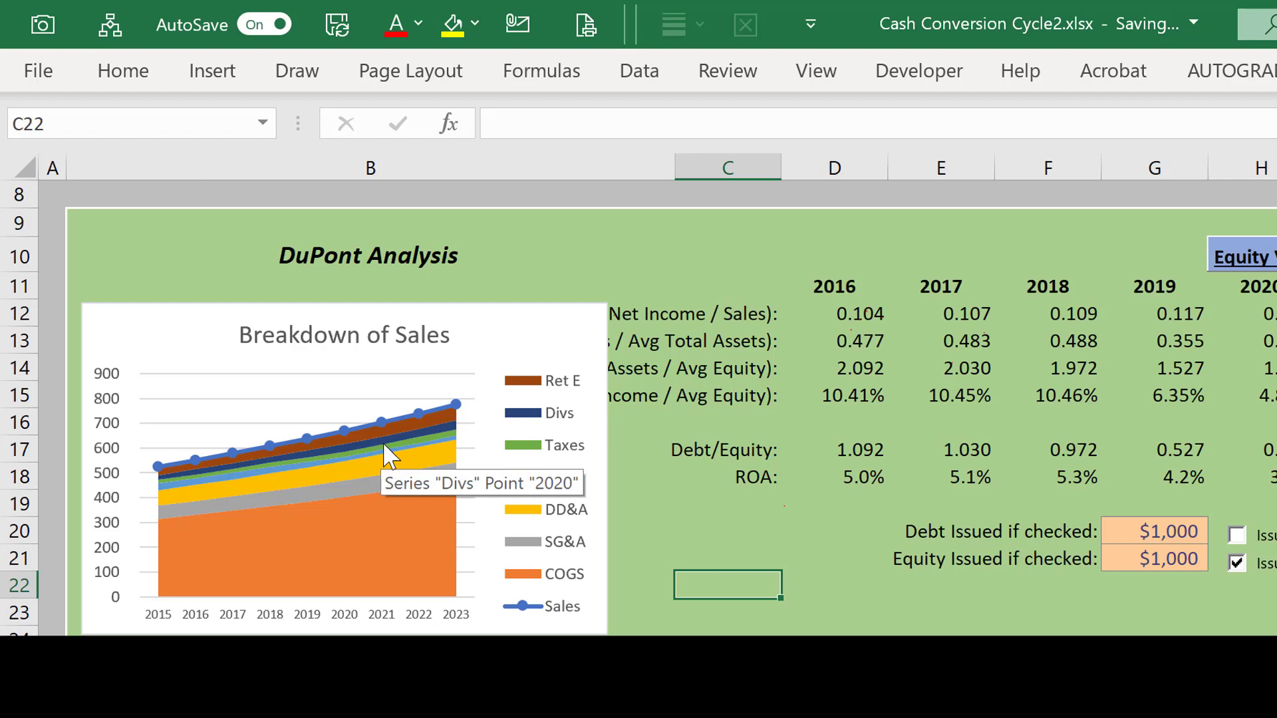
pyautogui.moveTo(396, 537)
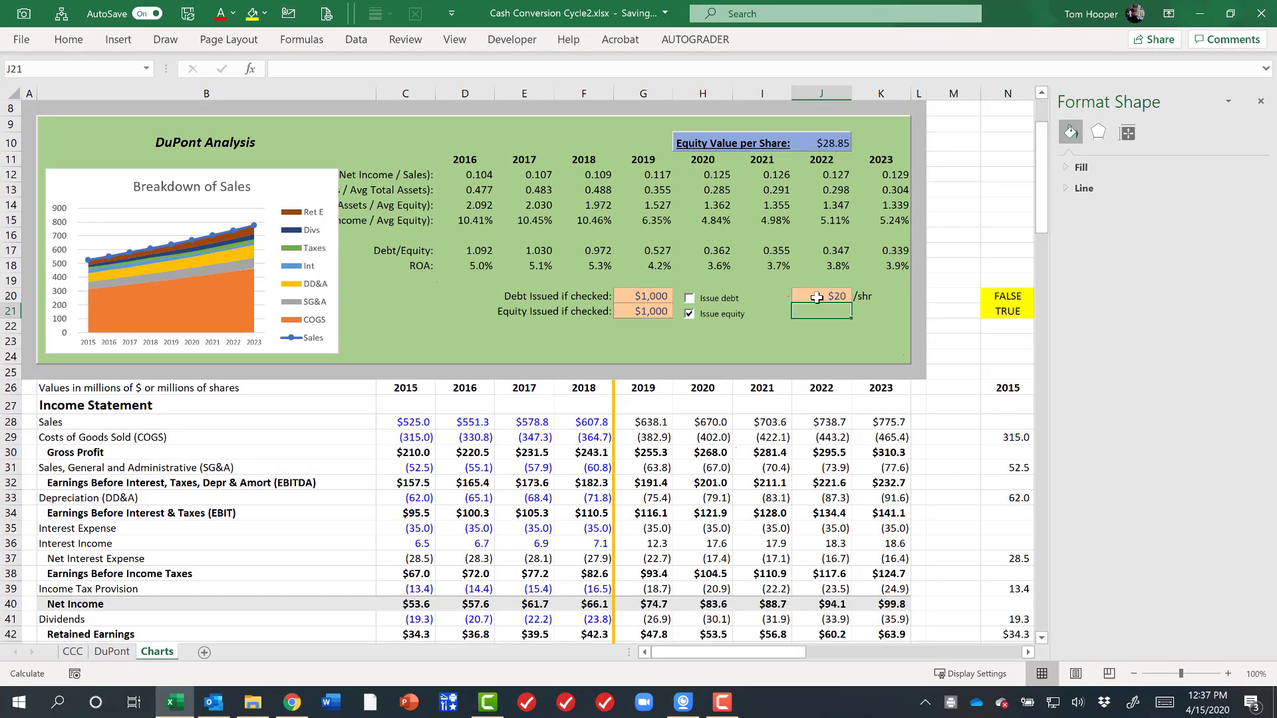
pyautogui.click(817, 297)
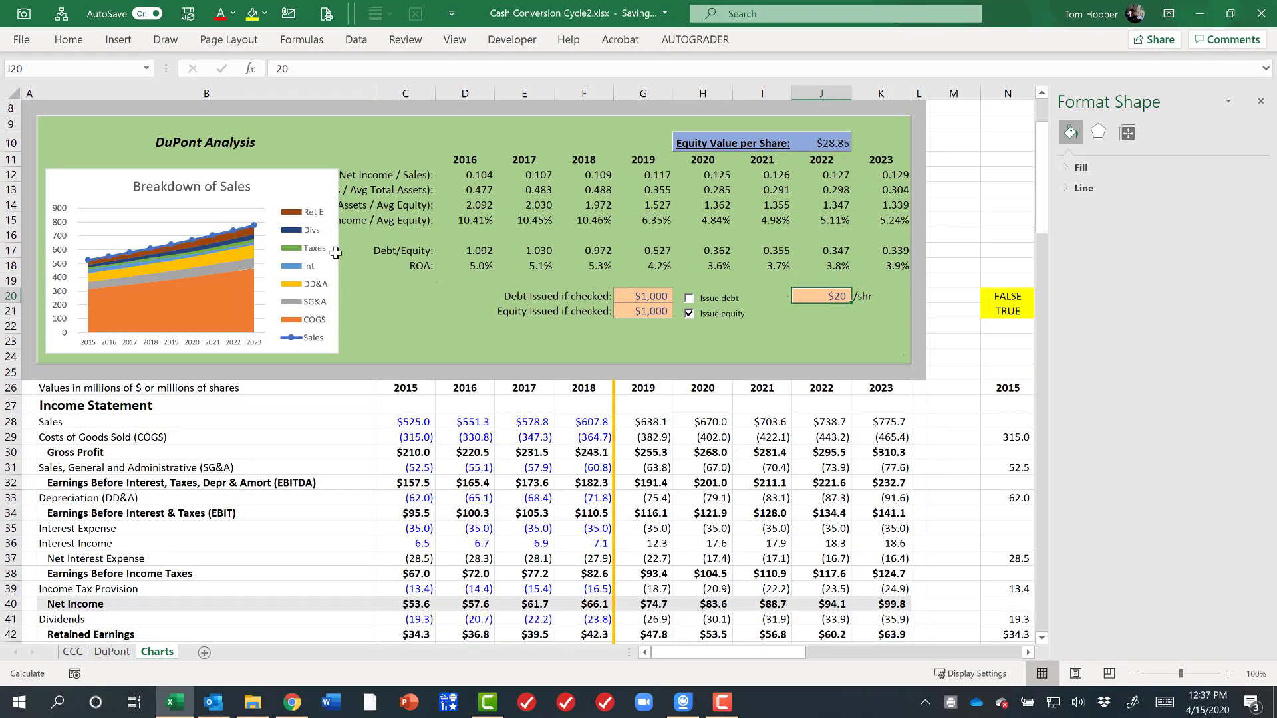
# Step: Remove the fill and the outline from the Breakdown of Sales chart area
pyautogui.rightClick(296, 197)
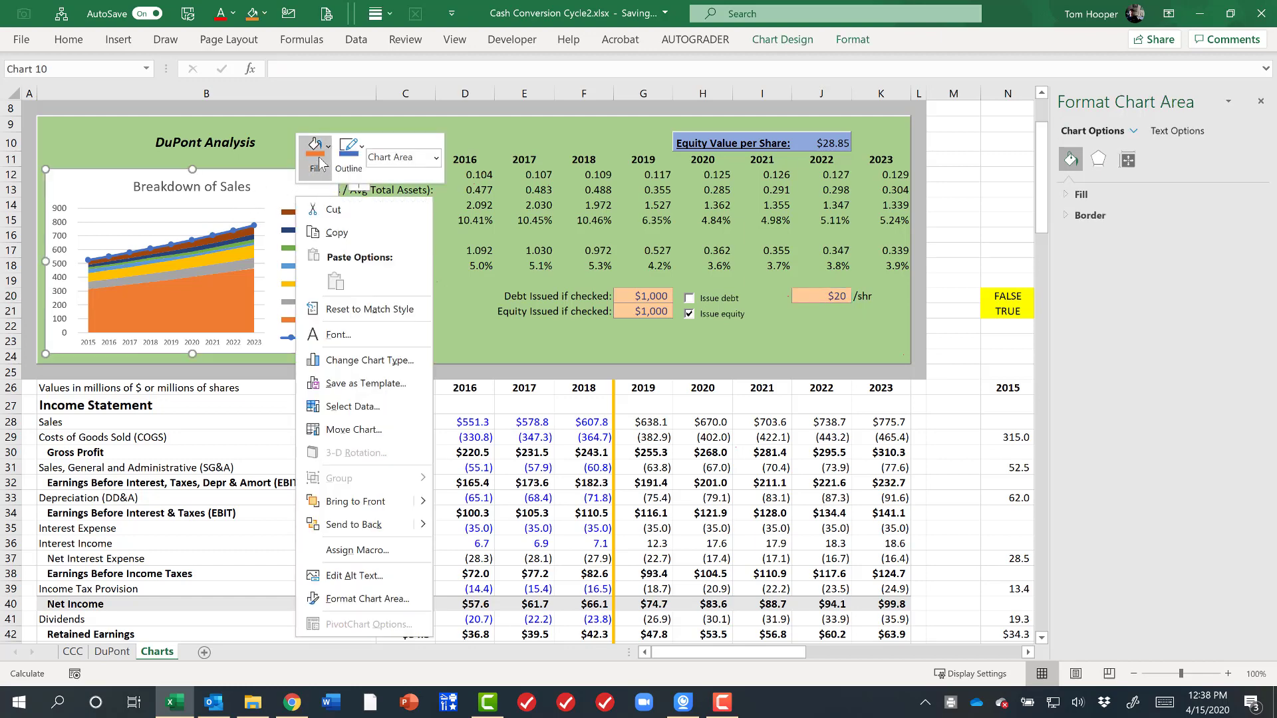
pyautogui.click(320, 163)
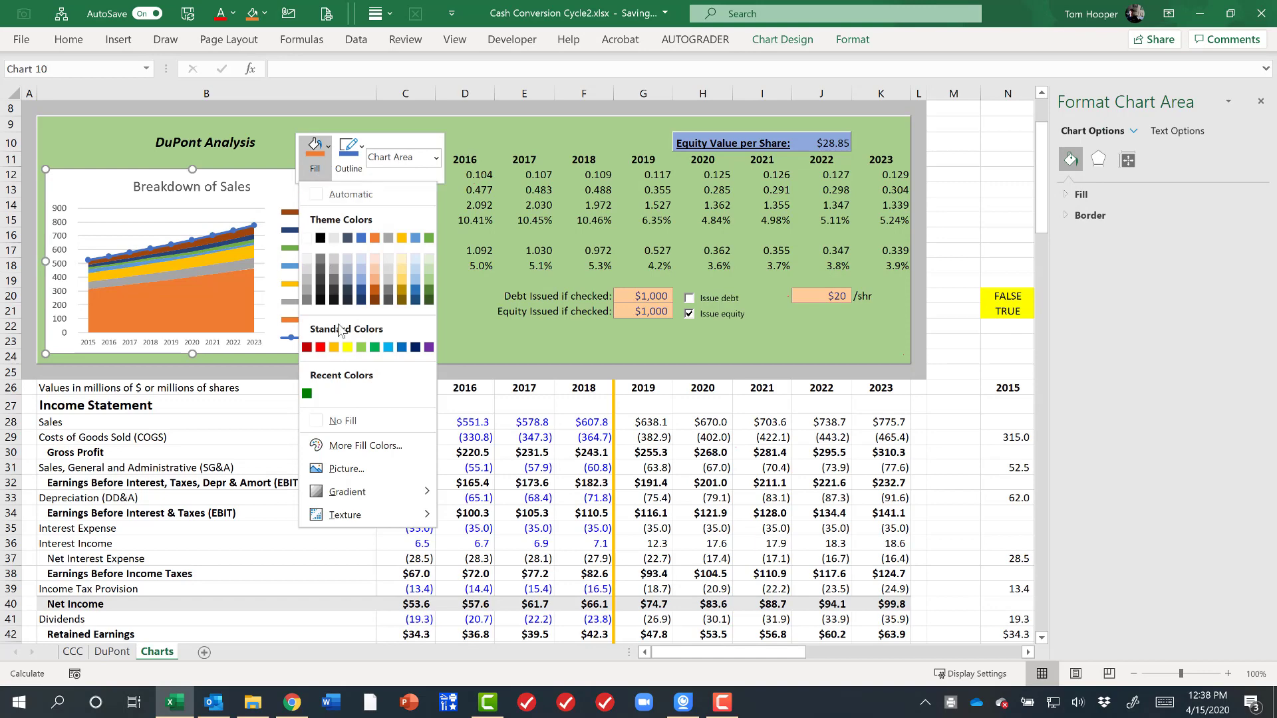
pyautogui.click(338, 421)
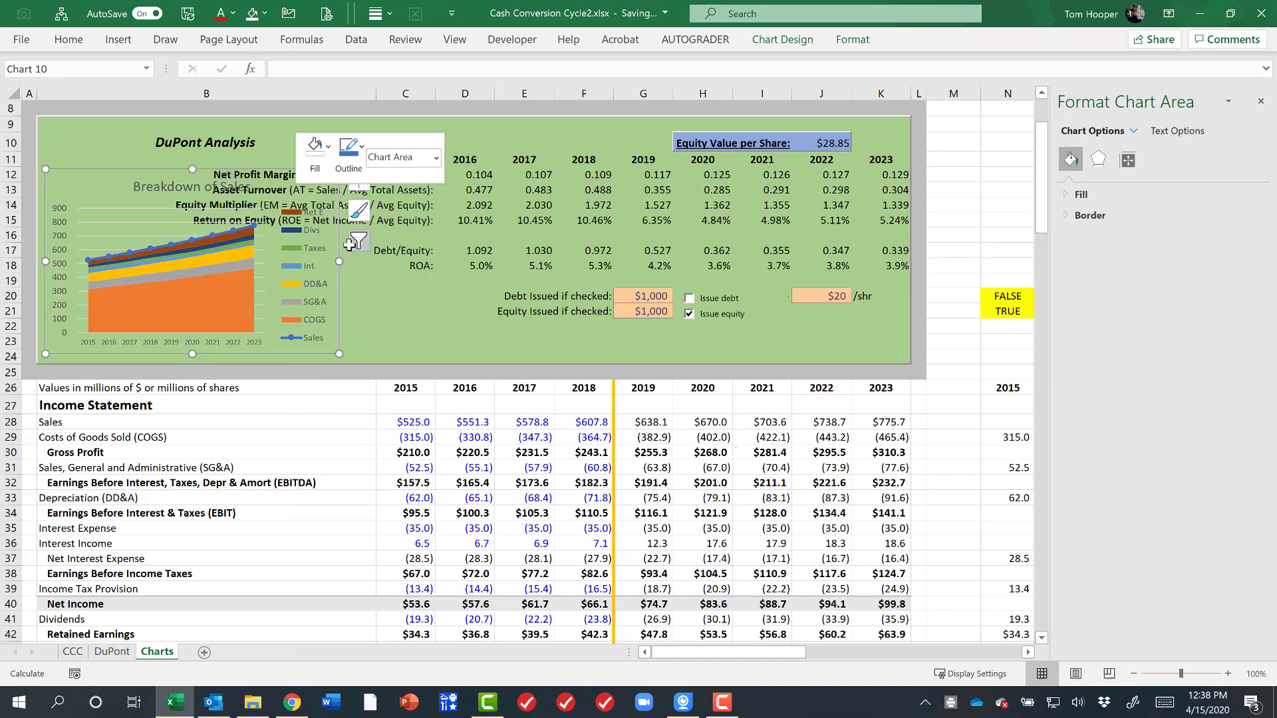
pyautogui.click(355, 162)
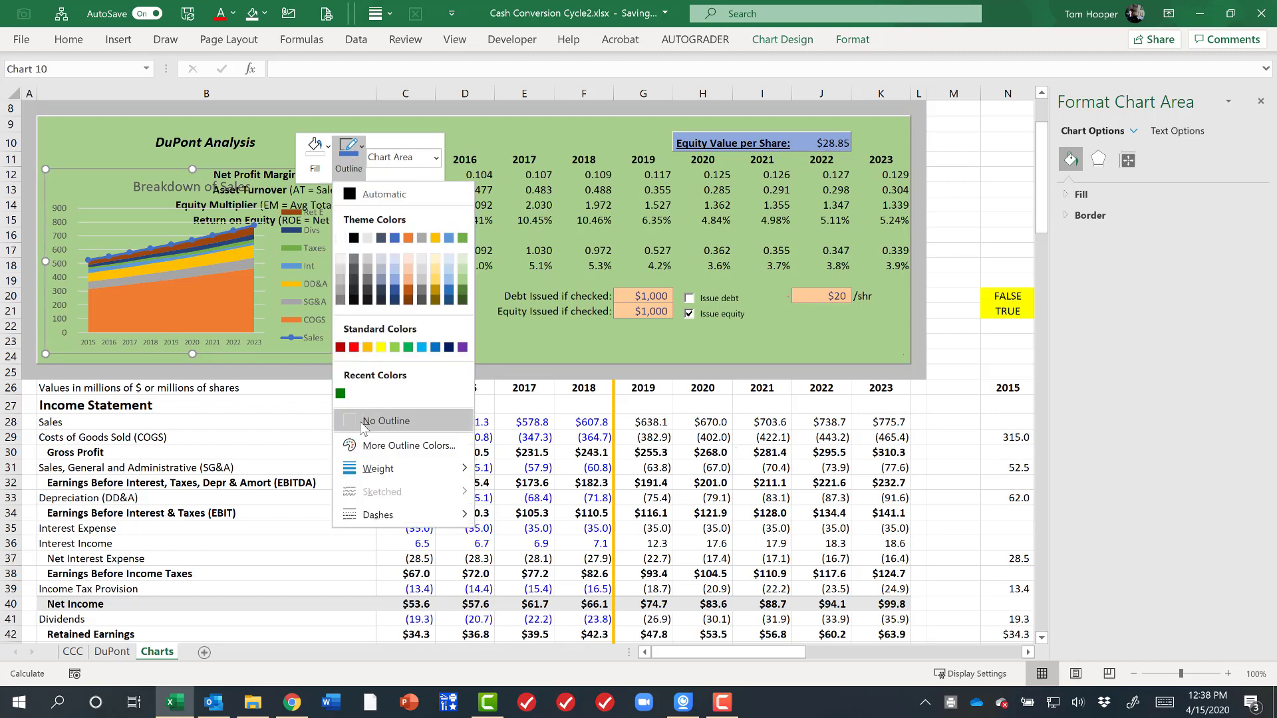
pyautogui.click(364, 422)
pyautogui.click(385, 312)
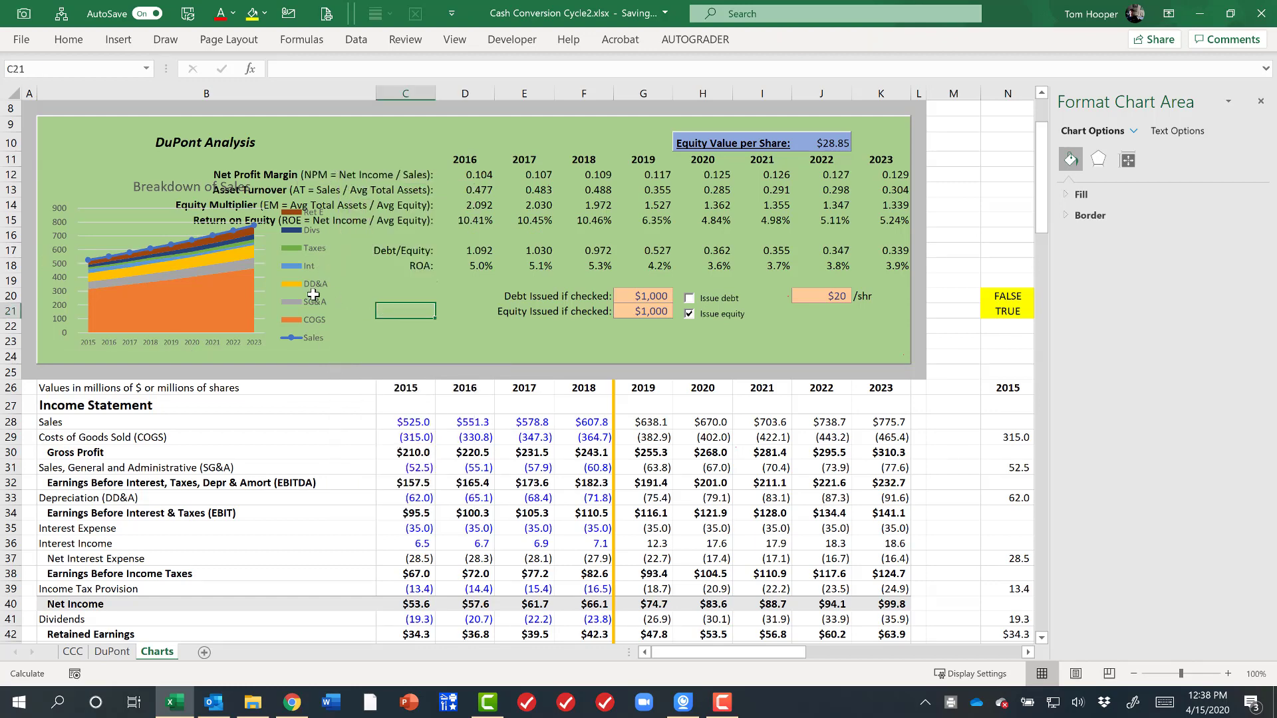
# Step: Shrink the transparent chart to sit below the DuPont ratio labels and adjust its height
pyautogui.click(313, 294)
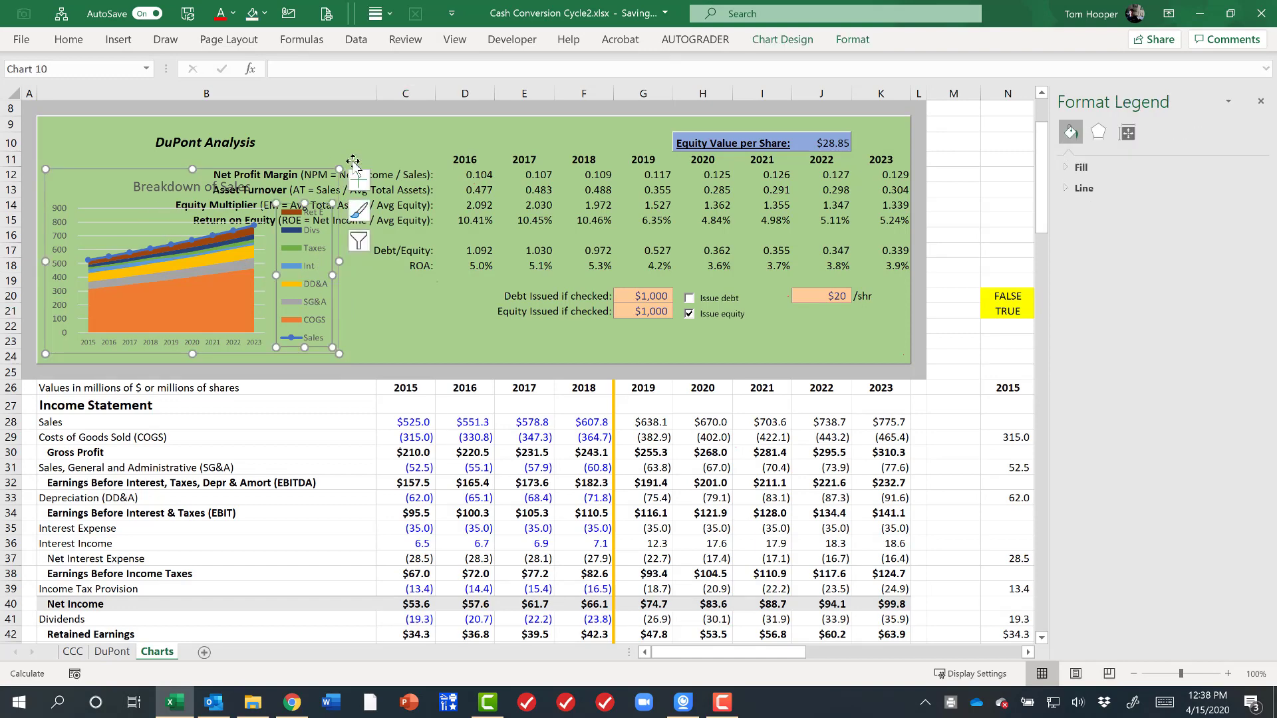
pyautogui.moveTo(339, 169); pyautogui.dragTo(314, 225)
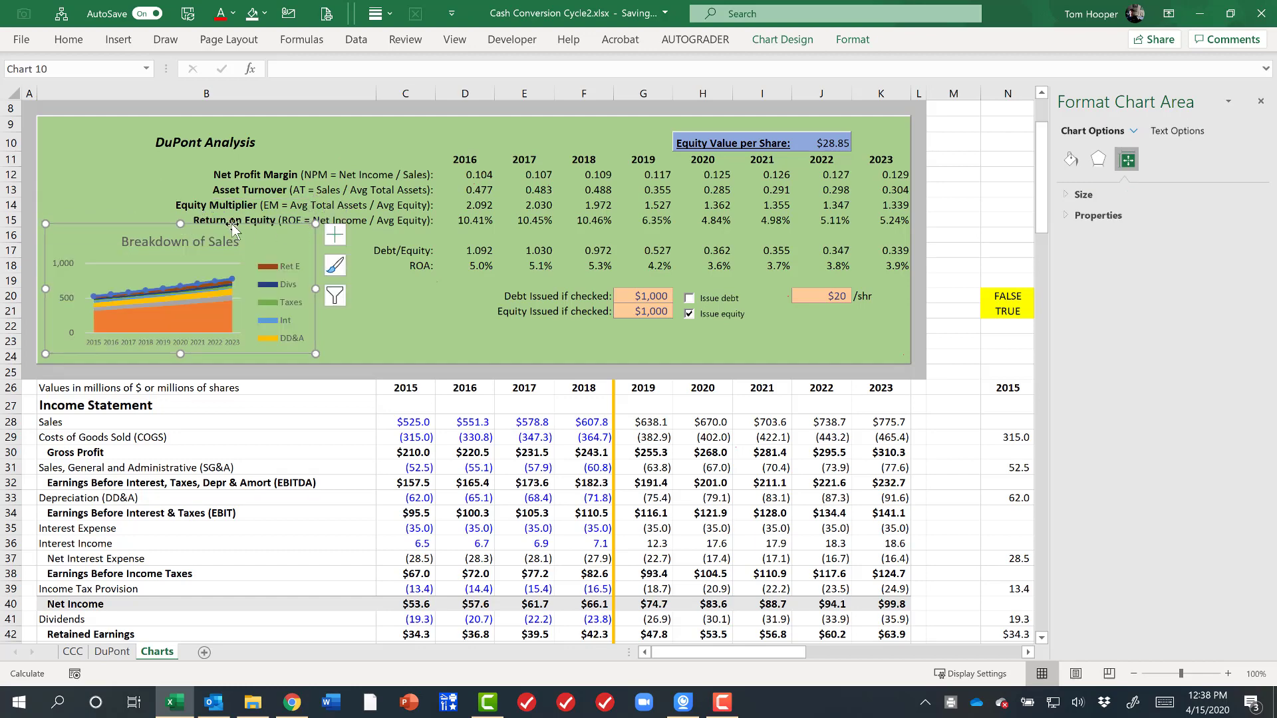
pyautogui.moveTo(180, 223); pyautogui.dragTo(178, 201)
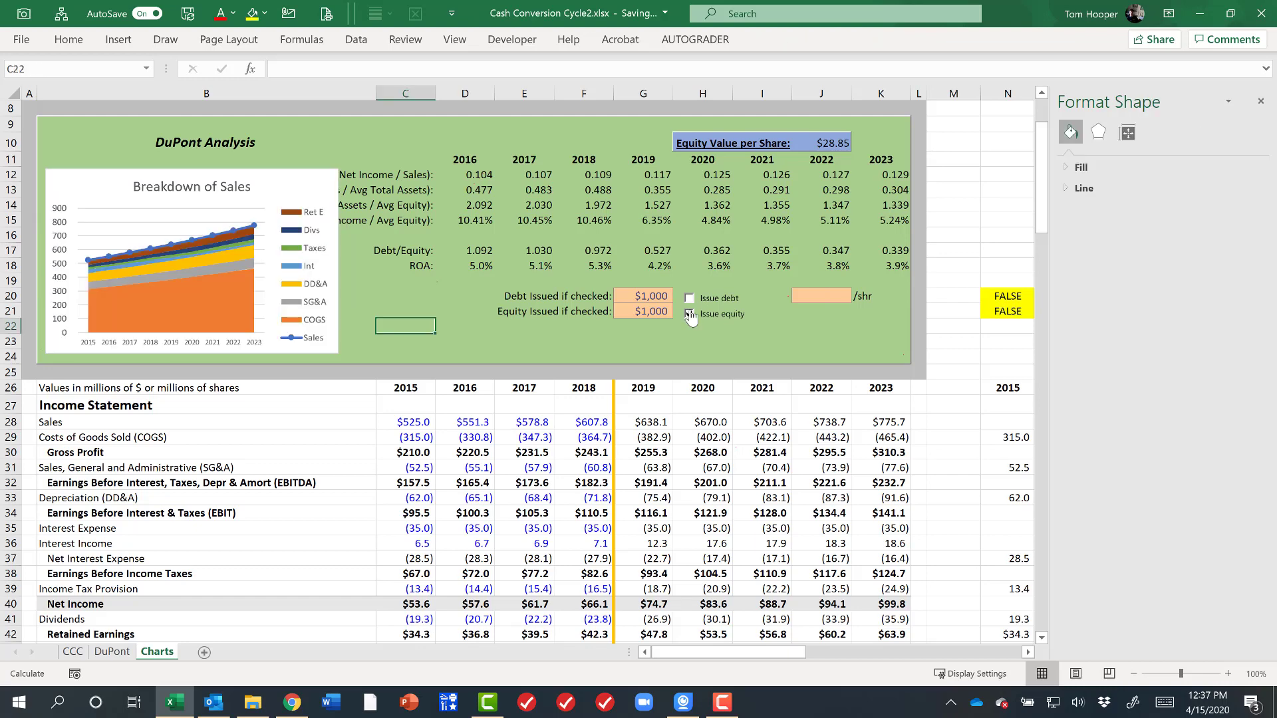
# Step: Turn the Issue equity option on
pyautogui.click(691, 318)
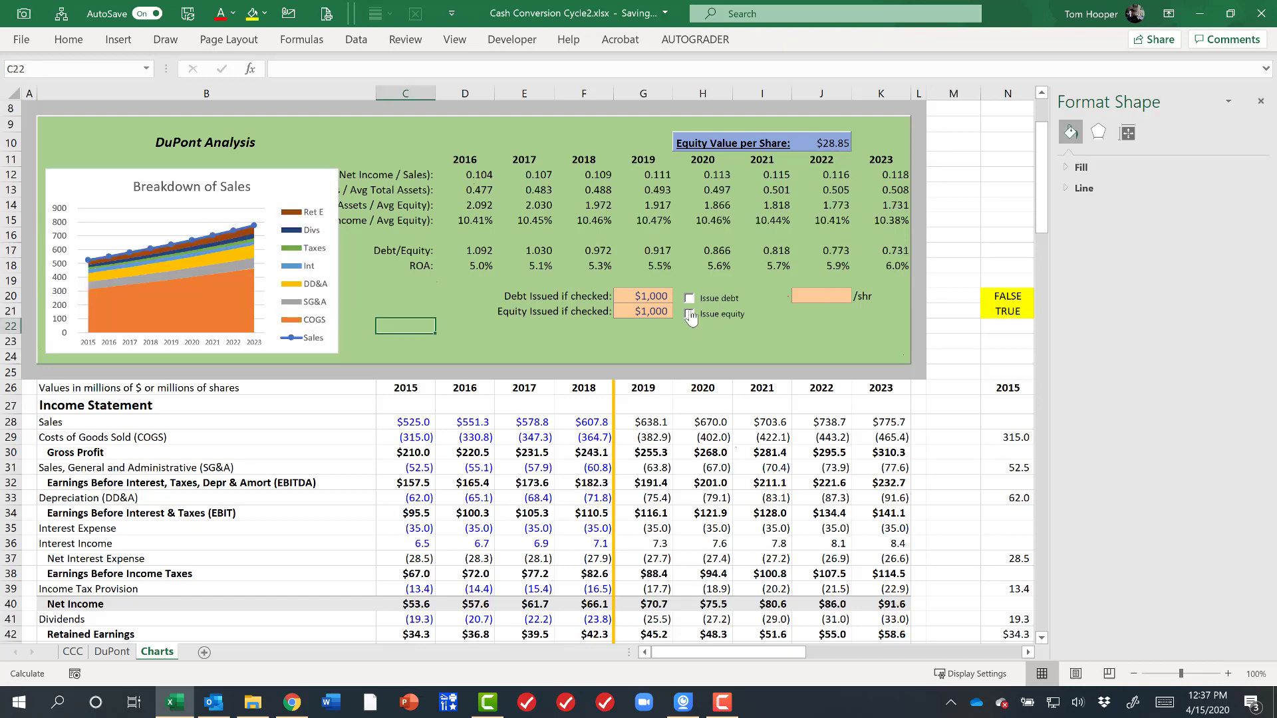